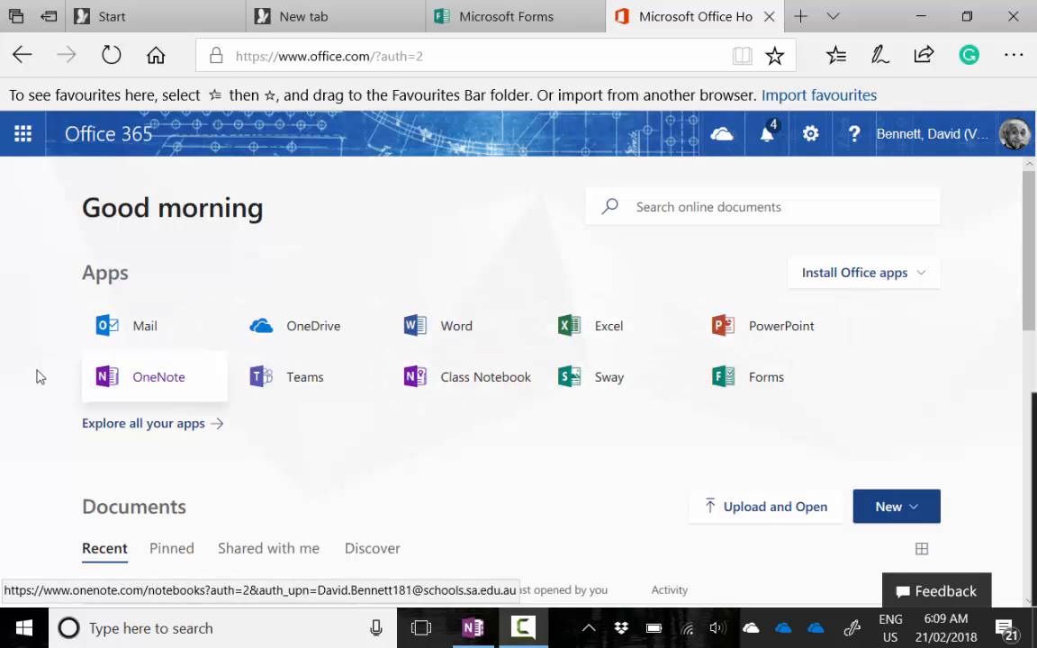
- Open Forms from the Office 365 home page and create a new quiz
{"action": "left_click", "coordinate": [731, 382]}
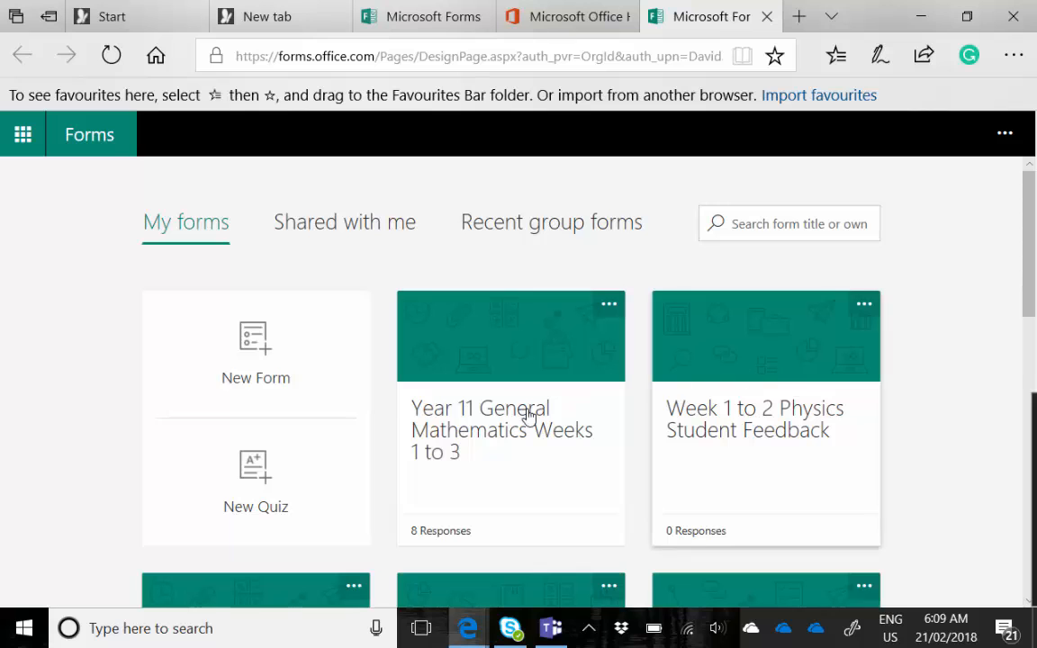
{"action": "scroll", "coordinate": [932, 374], "scroll_direction": "down", "scroll_amount": 10}
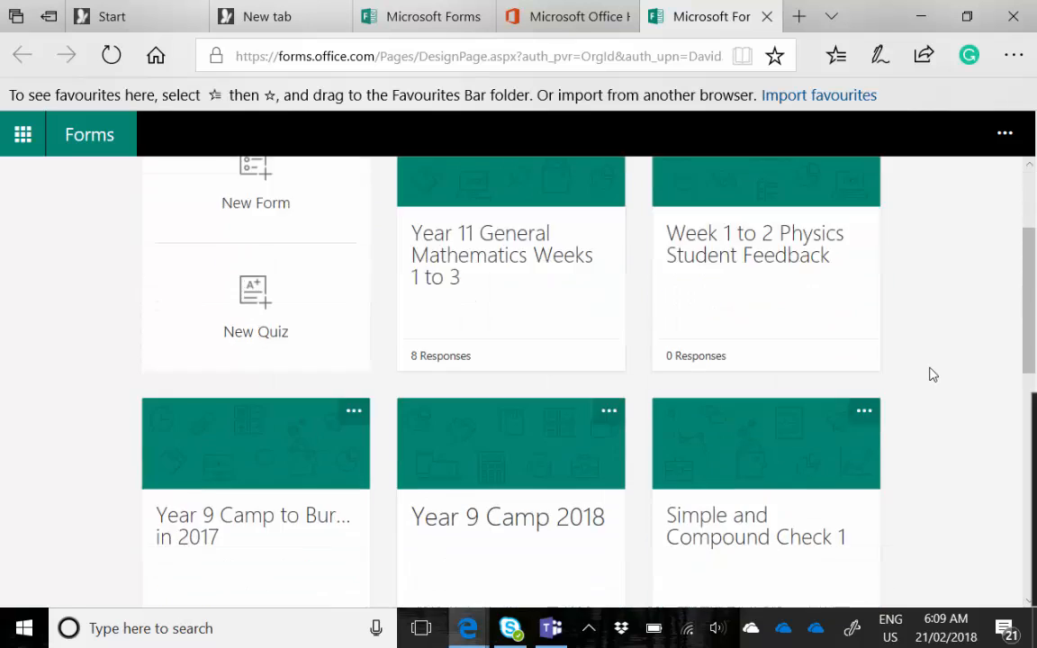
{"action": "scroll", "coordinate": [933, 374], "scroll_direction": "up", "scroll_amount": 10}
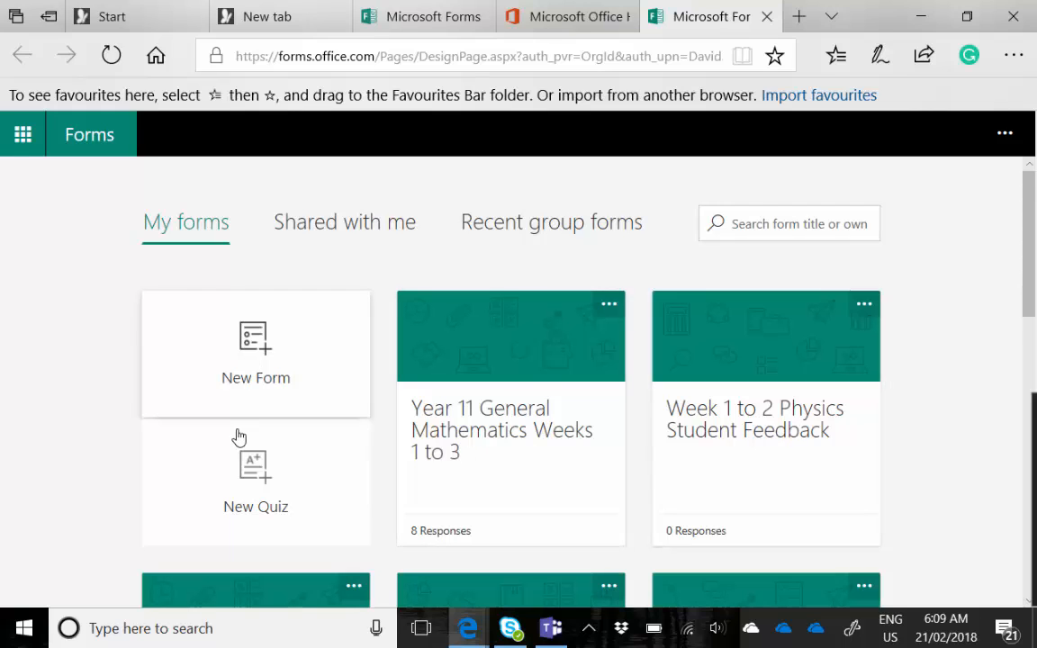
{"action": "left_click", "coordinate": [261, 470]}
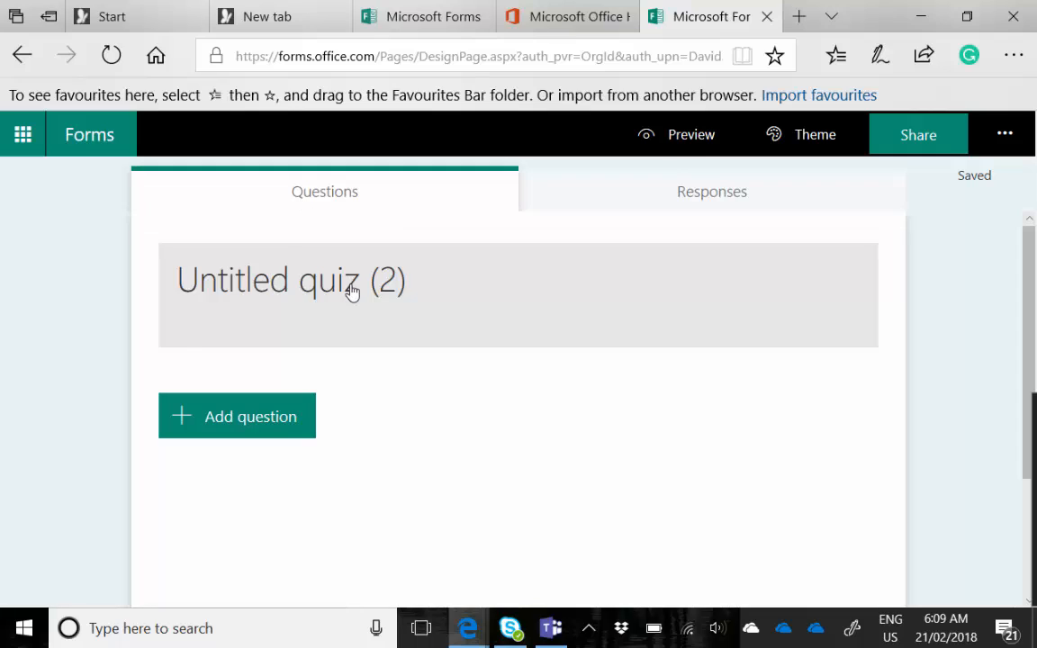
- Title the new quiz "Test Quiz"
{"action": "left_click", "coordinate": [352, 292]}
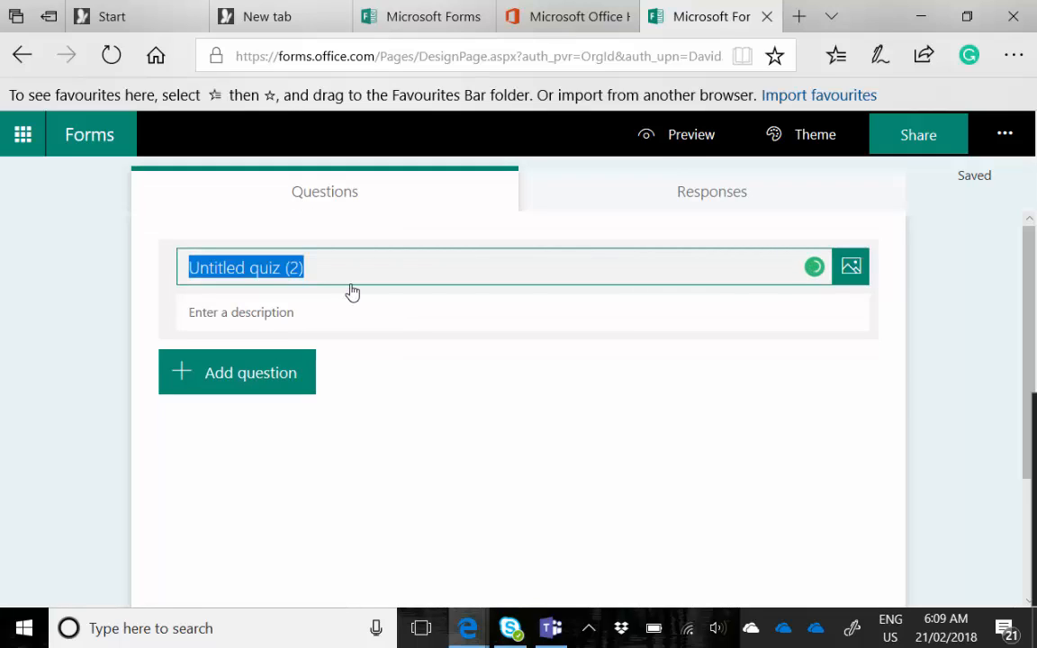
{"action": "type", "text": "Test"}
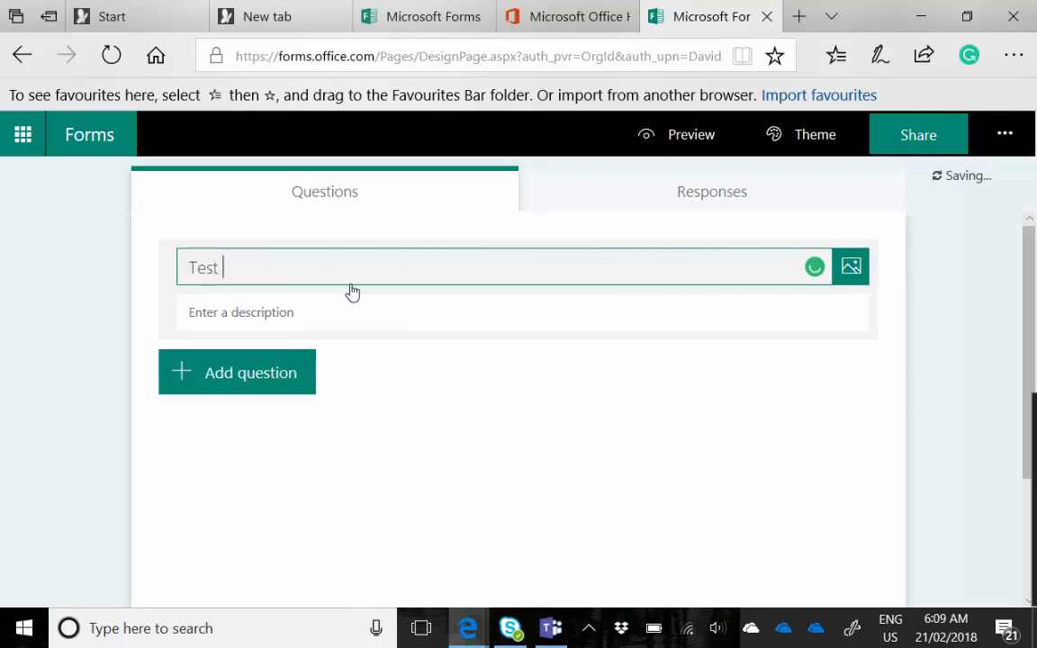
{"action": "type", "text": " Quiz"}
- Search Bing images for "test" and add the picture of a pencil on an answer sheet beside the quiz title
{"action": "left_click", "coordinate": [860, 278]}
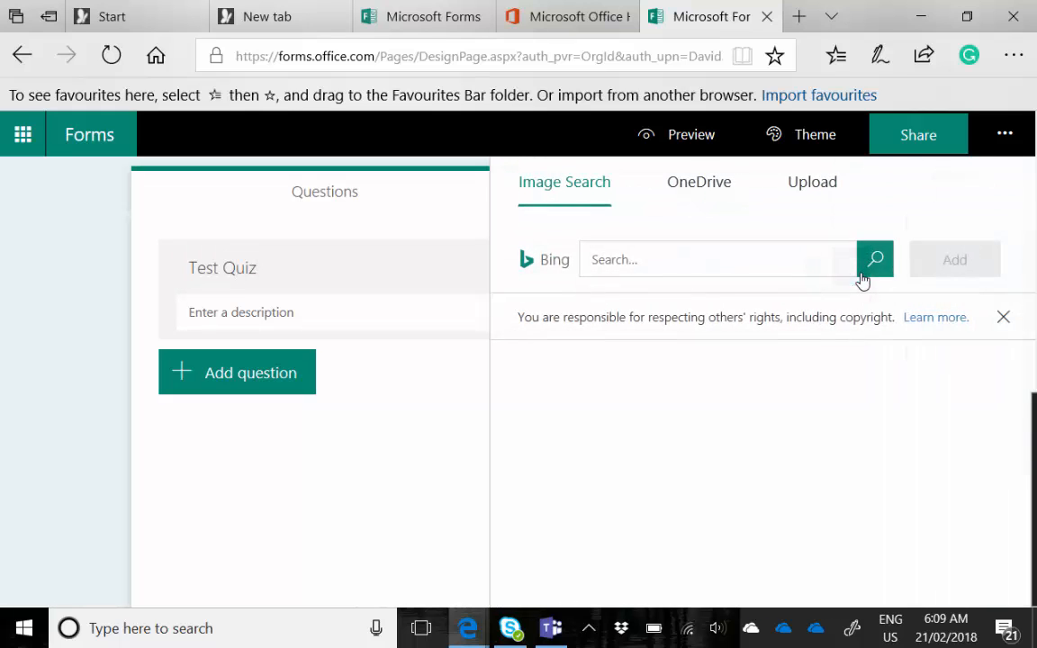
{"action": "left_click", "coordinate": [666, 266]}
{"action": "type", "text": "test"}
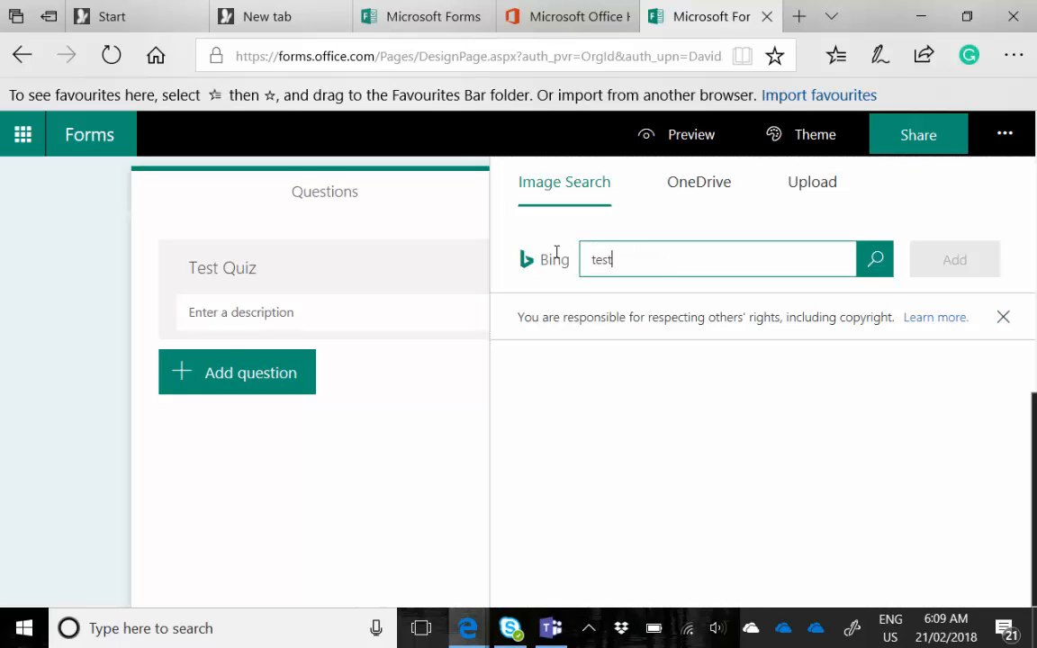
{"action": "left_click", "coordinate": [887, 261]}
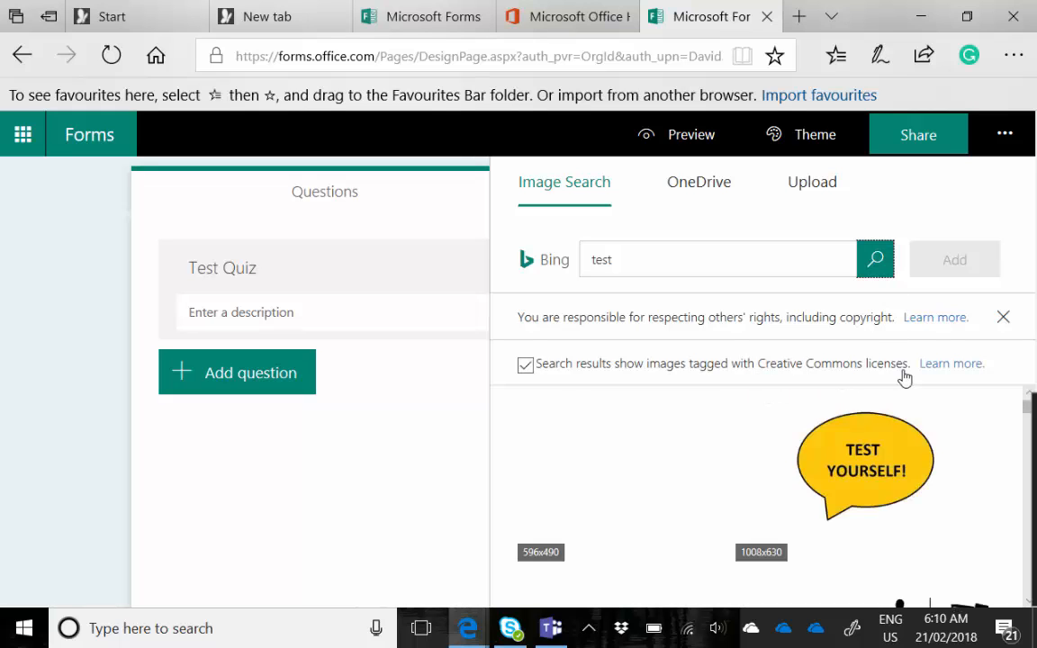
{"action": "scroll", "coordinate": [920, 410], "scroll_direction": "down", "scroll_amount": 1}
{"action": "scroll", "coordinate": [919, 410], "scroll_direction": "down", "scroll_amount": 3}
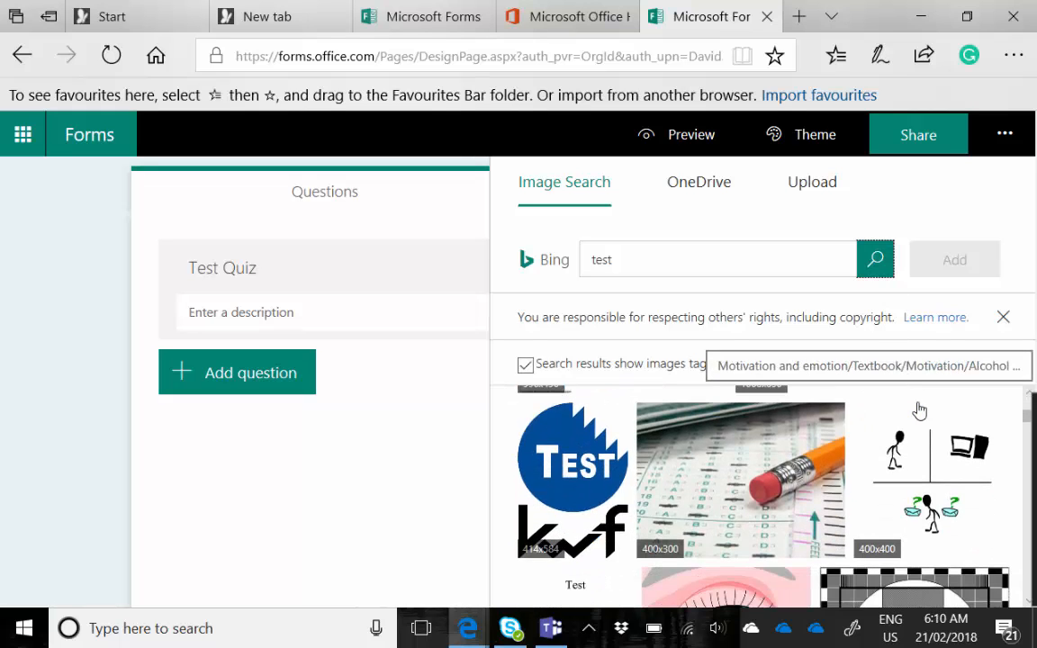
{"action": "left_click", "coordinate": [740, 453]}
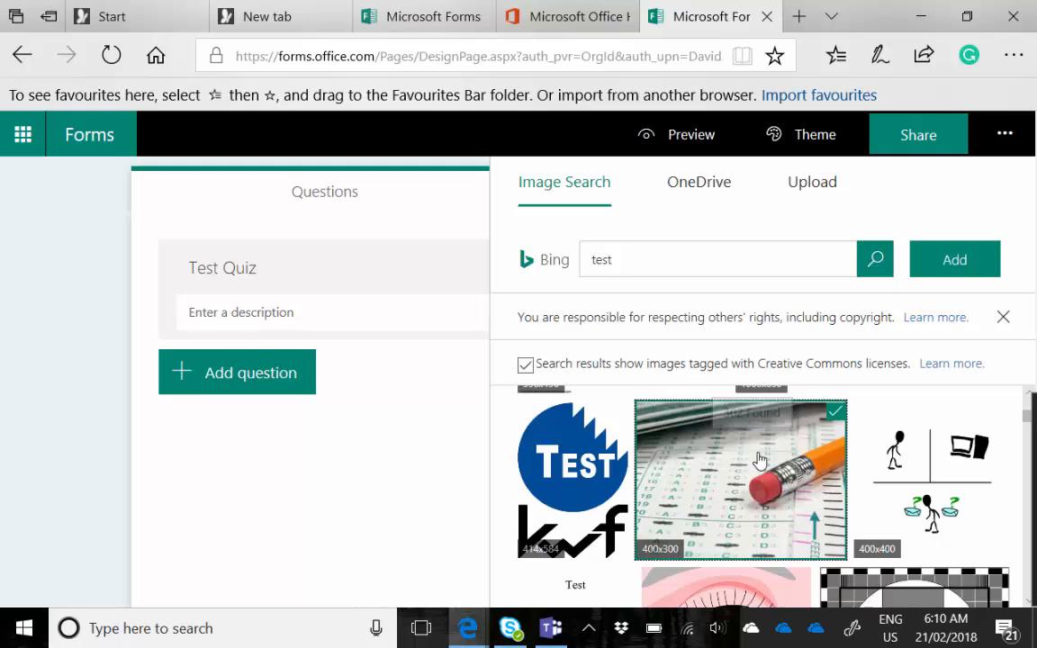
{"action": "left_click", "coordinate": [960, 272]}
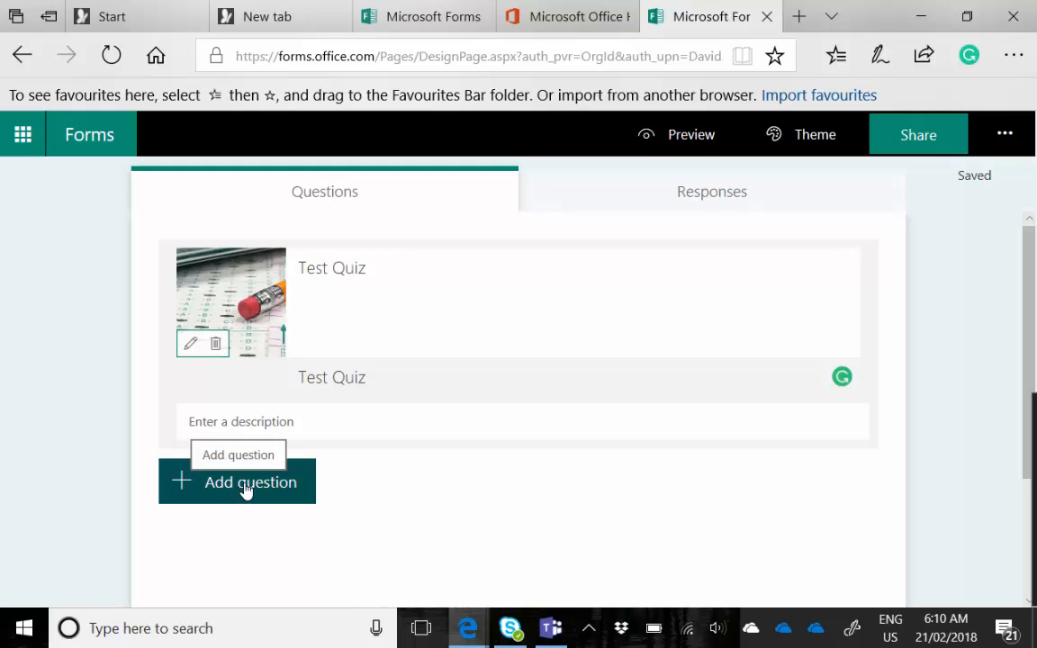
- Enter "This is a test form" as the quiz description
{"action": "left_click", "coordinate": [265, 424]}
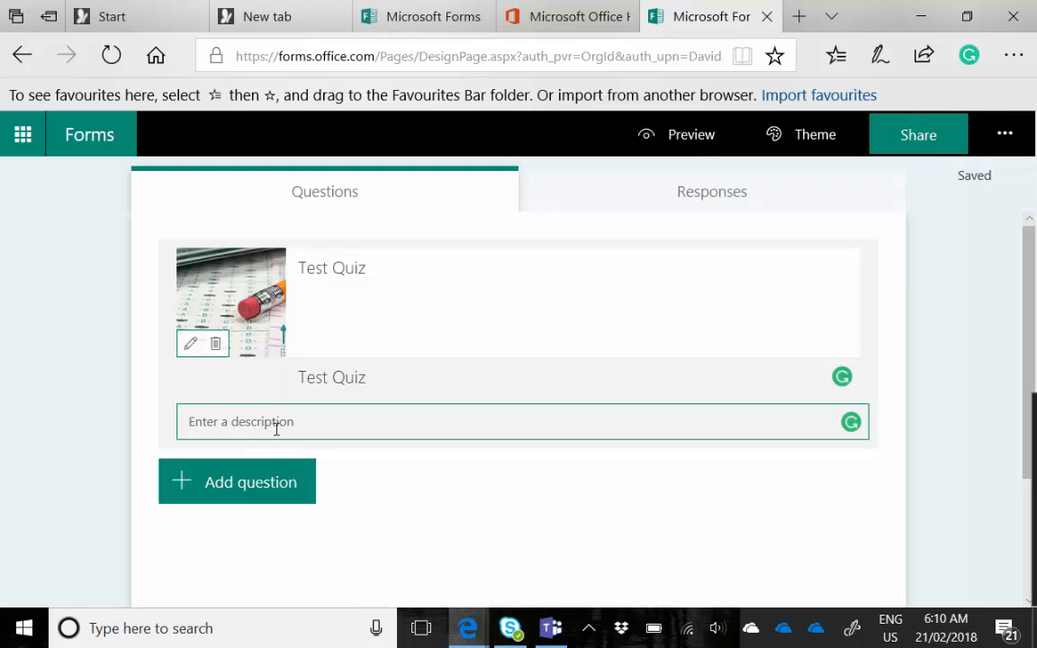
{"action": "type", "text": "This is a"}
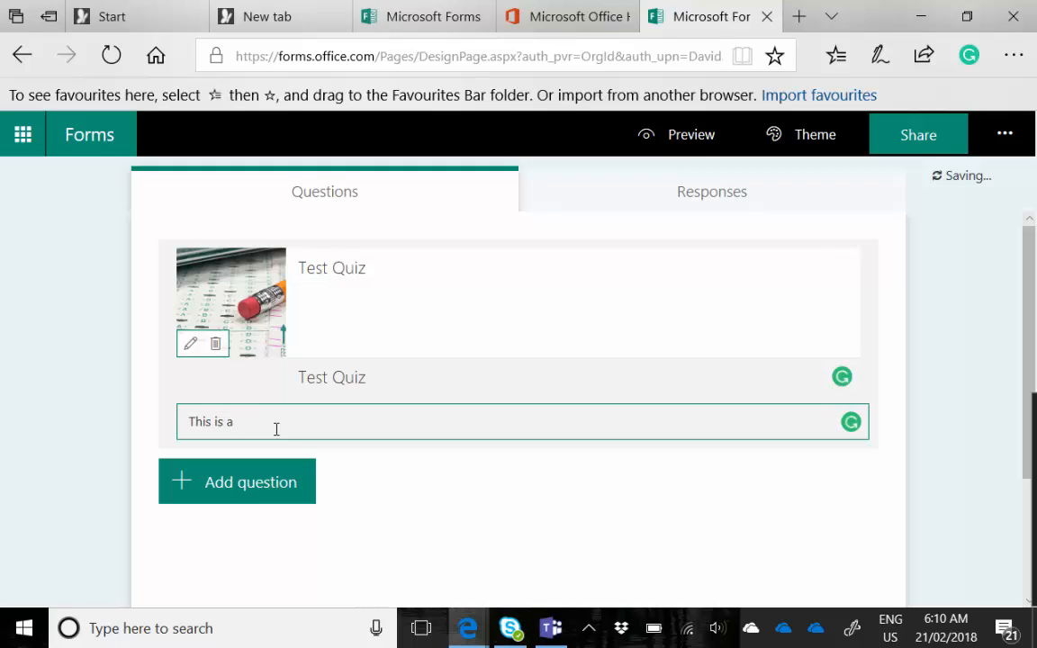
{"action": "type", "text": " test form"}
- Add a choice question with the text "Is forms easy"
{"action": "left_click", "coordinate": [259, 482]}
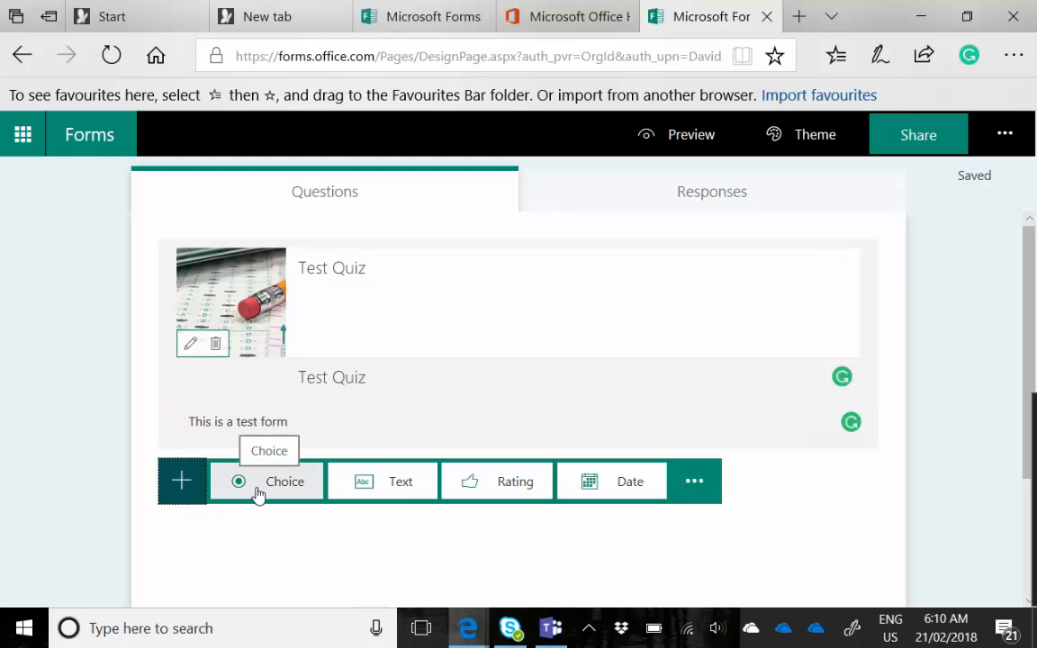
{"action": "left_click", "coordinate": [262, 487]}
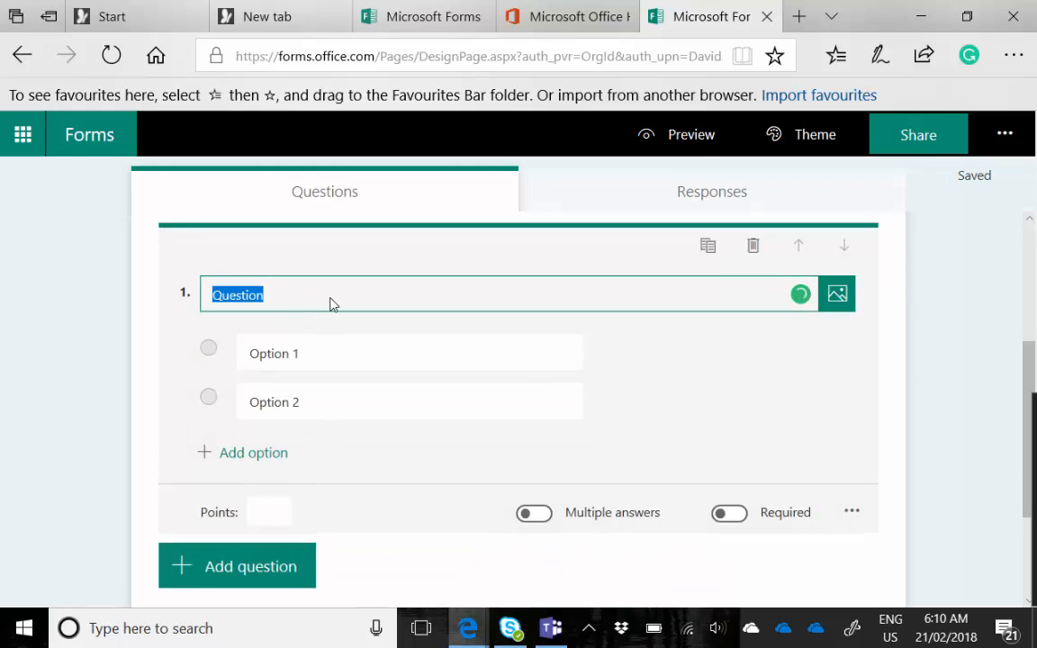
{"action": "type", "text": "I"}
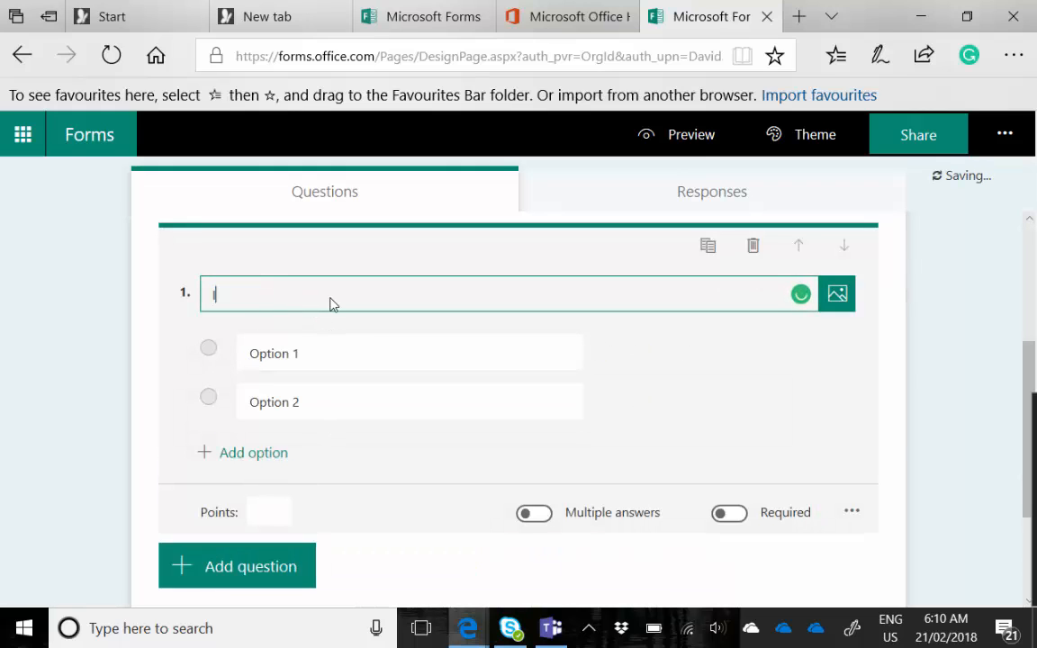
{"action": "type", "text": "s forms eas"}
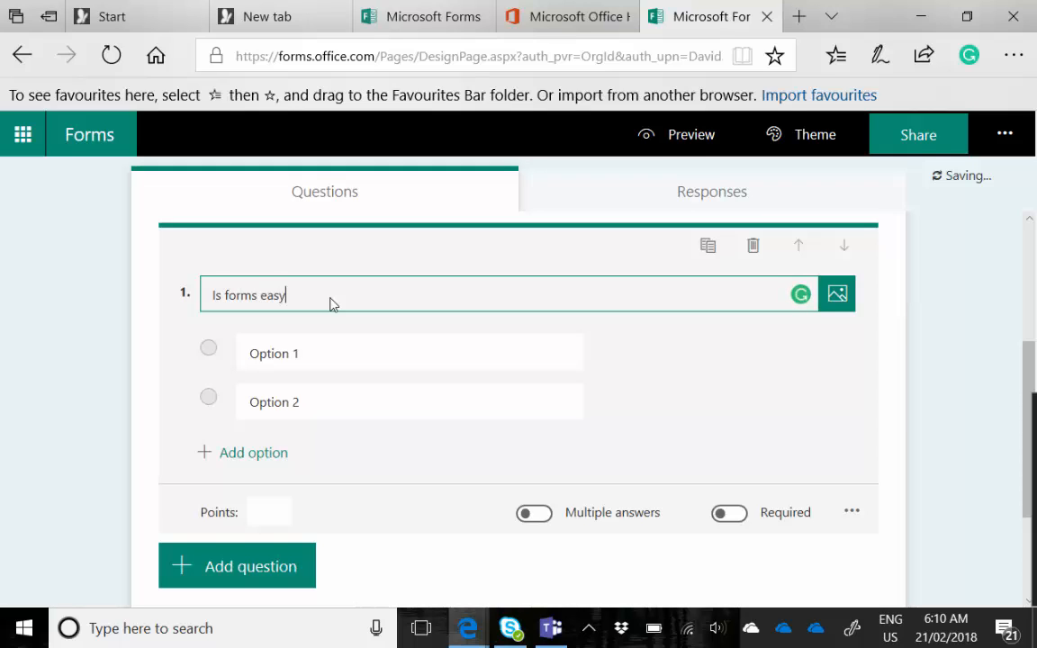
{"action": "type", "text": "y"}
- Set the first two answer options of question 1 to "Yes" and "No"
{"action": "left_click", "coordinate": [328, 344]}
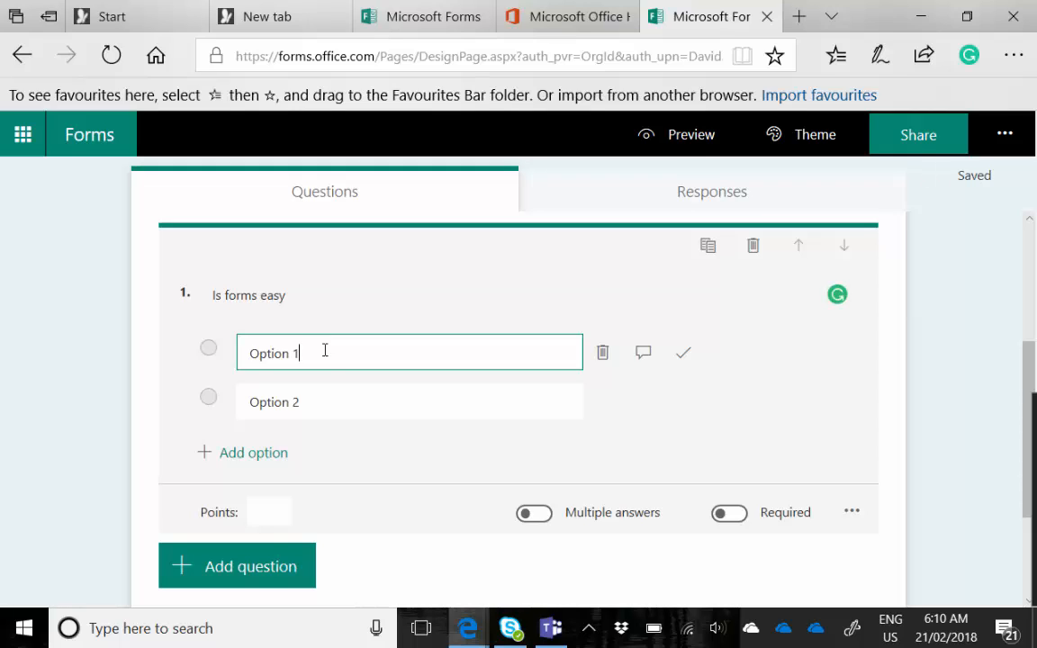
{"action": "triple_click", "coordinate": [271, 353]}
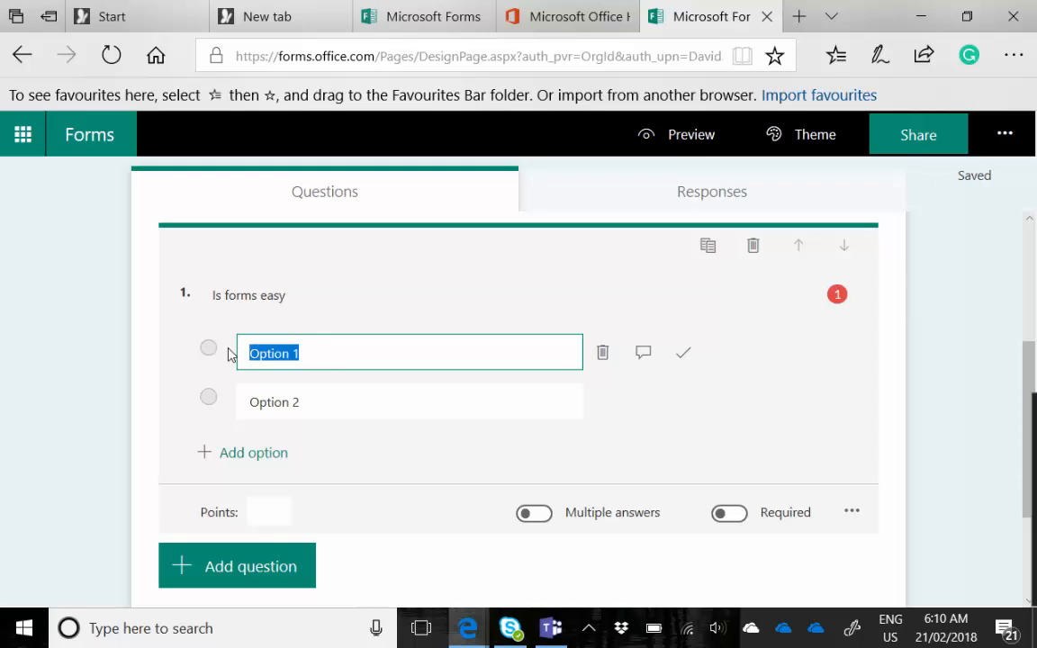
{"action": "type", "text": "Yes"}
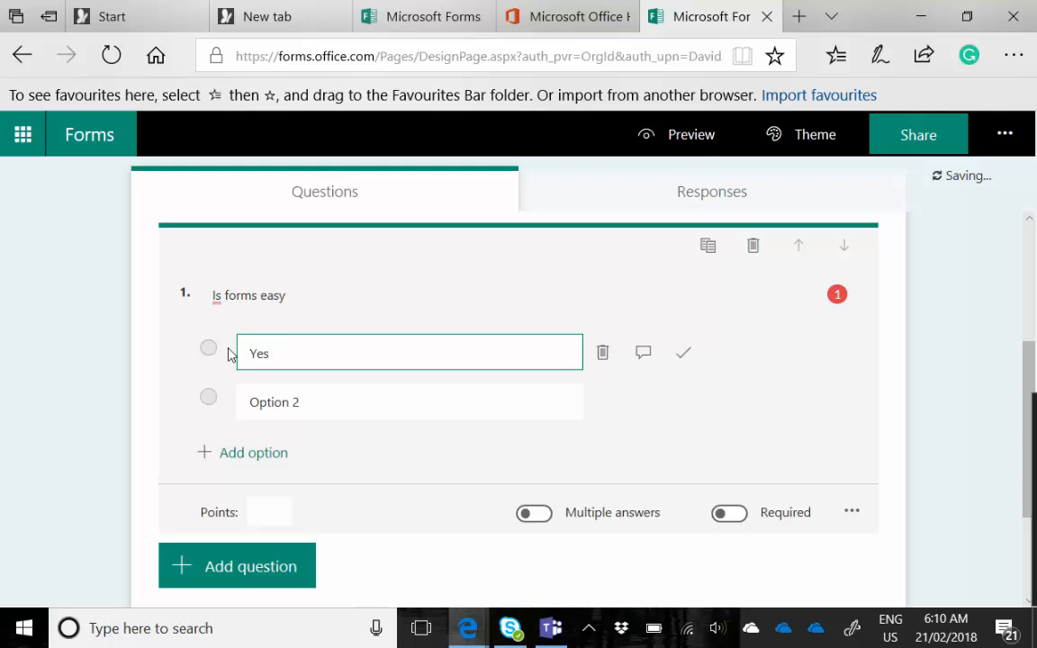
{"action": "left_click", "coordinate": [289, 403]}
{"action": "left_click_drag", "start_coordinate": [289, 403], "coordinate": [204, 398]}
{"action": "type", "text": "No"}
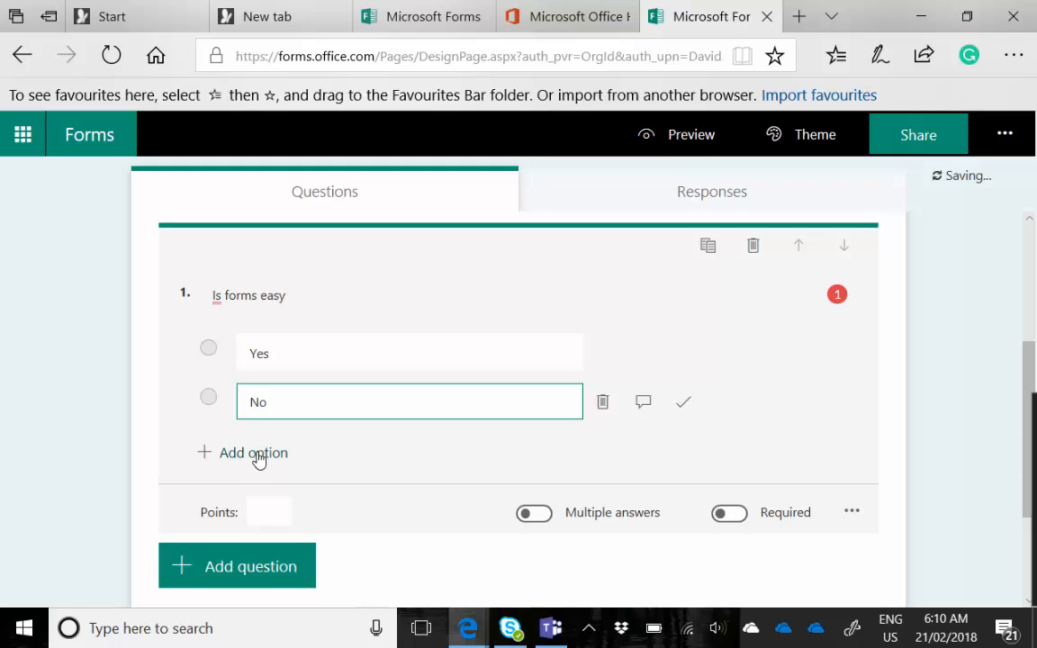
- Add a third answer option, "Maybe", to question 1
{"action": "left_click", "coordinate": [256, 456]}
{"action": "left_click_drag", "start_coordinate": [316, 458], "coordinate": [203, 453]}
{"action": "type", "text": "Ma"}
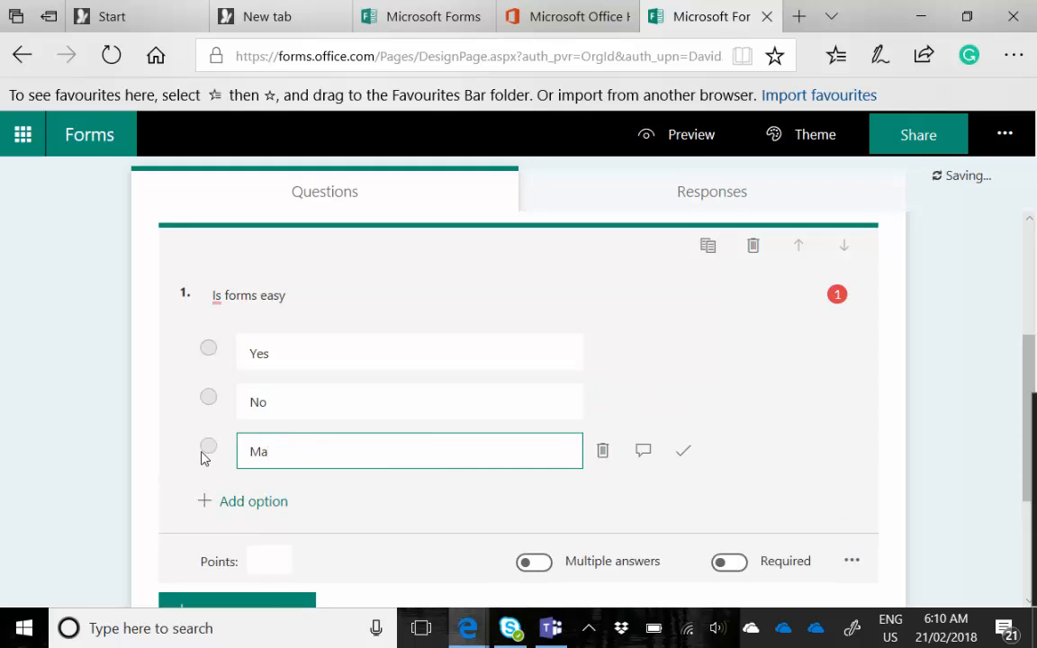
{"action": "type", "text": "ybe"}
{"action": "left_click", "coordinate": [822, 439]}
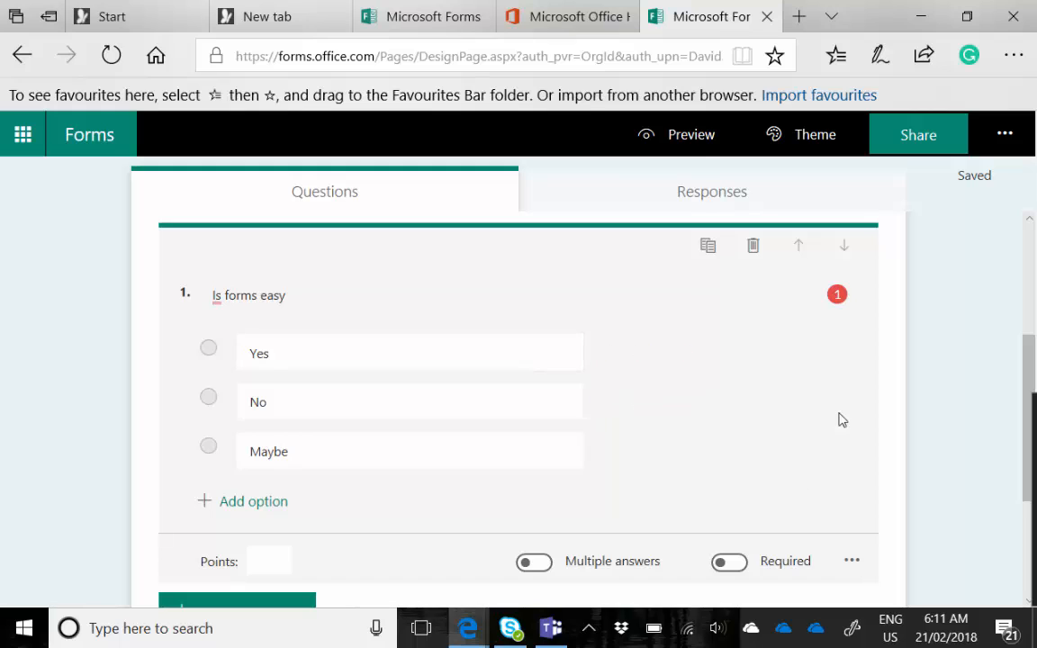
- Make question 1 required and open its points value for editing
{"action": "scroll", "coordinate": [842, 416], "scroll_direction": "down", "scroll_amount": 2}
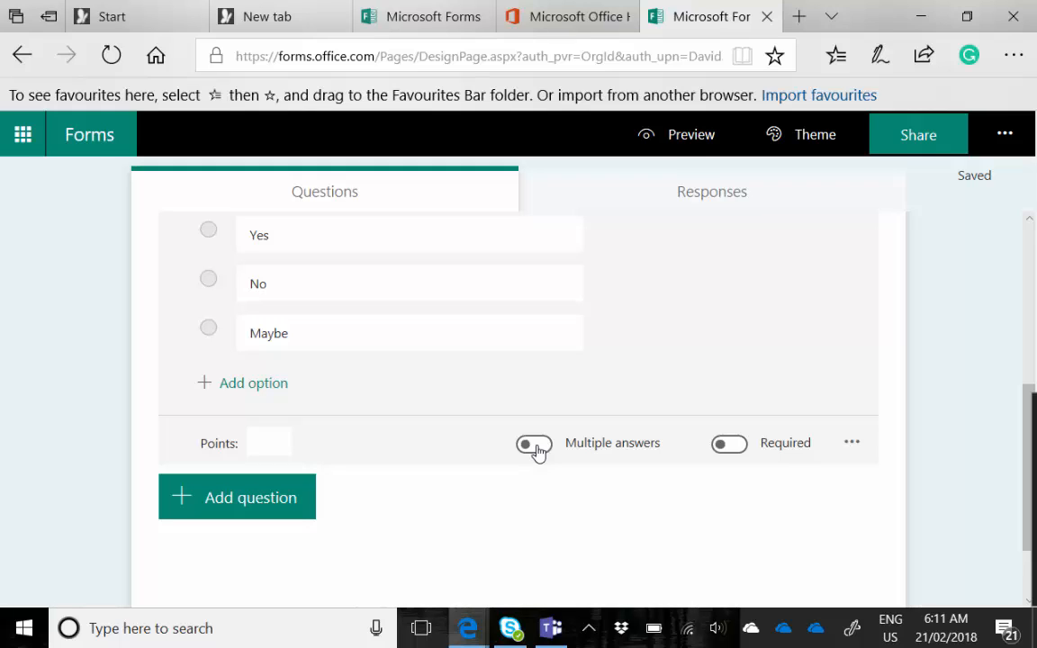
{"action": "left_click", "coordinate": [727, 447]}
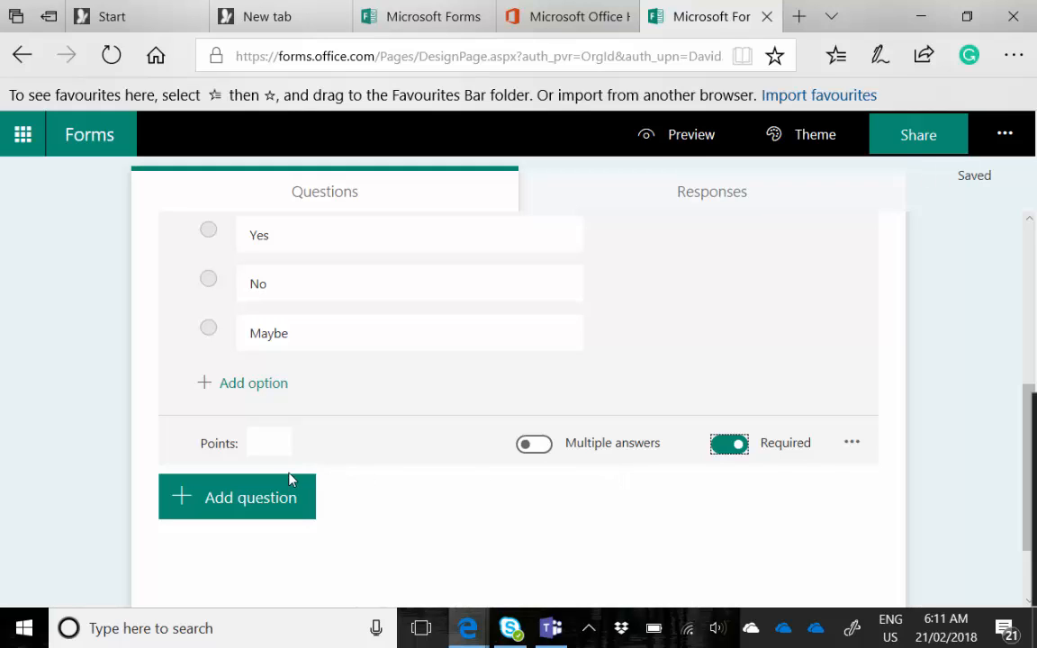
{"action": "left_click", "coordinate": [261, 444]}
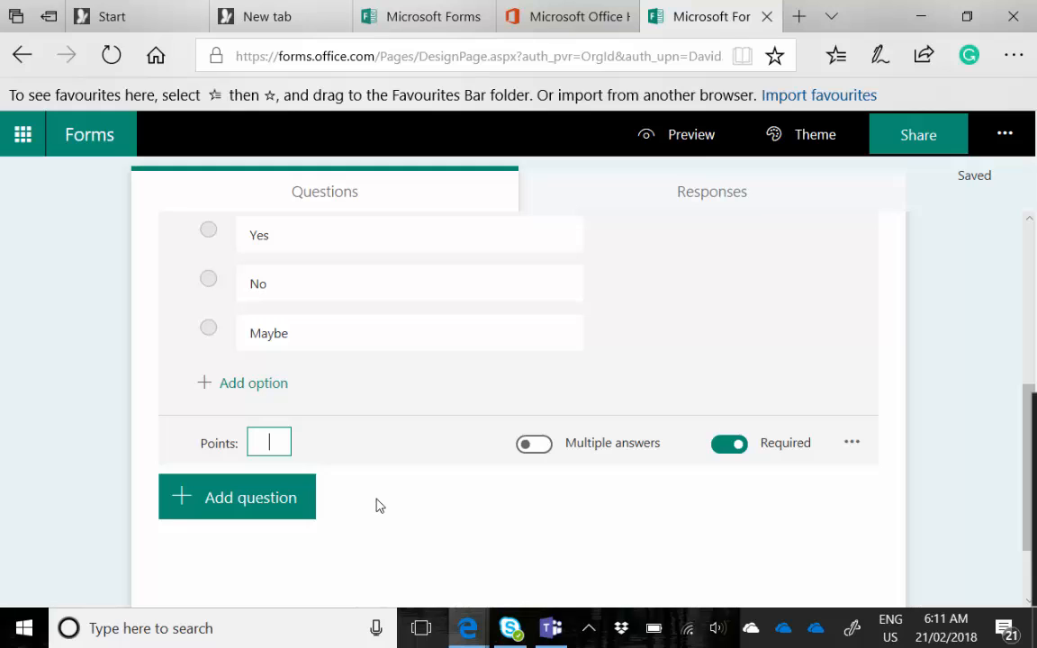
- Add a text question reading "Please tell me about forms" and allow a long answer for it
{"action": "left_click", "coordinate": [261, 518]}
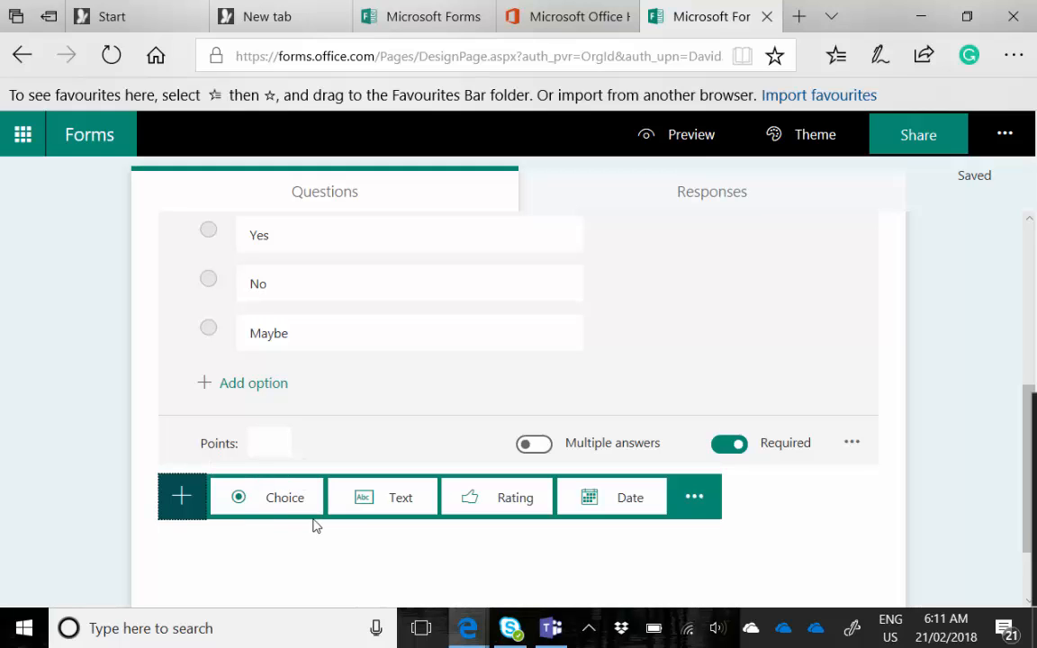
{"action": "left_click", "coordinate": [378, 511]}
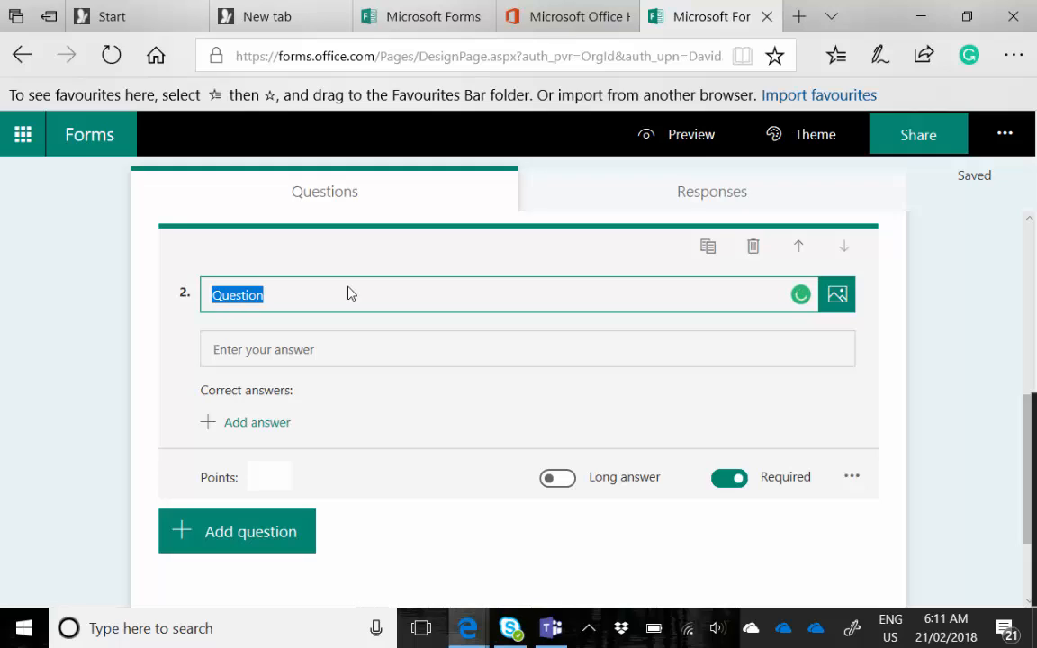
{"action": "type", "text": "Please"}
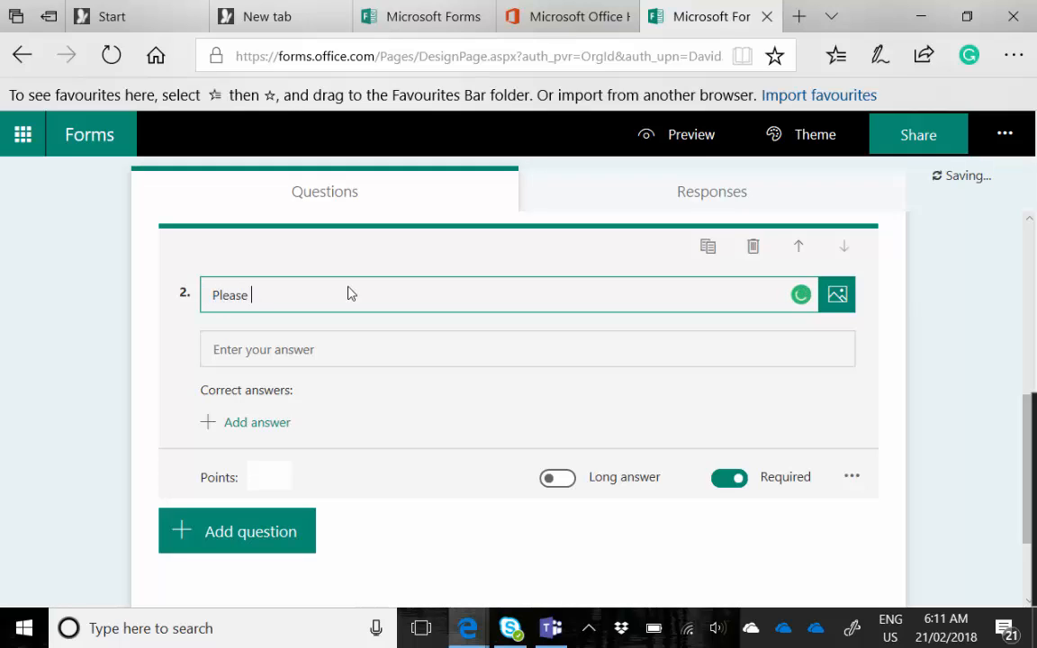
{"action": "type", "text": " tell me about fo"}
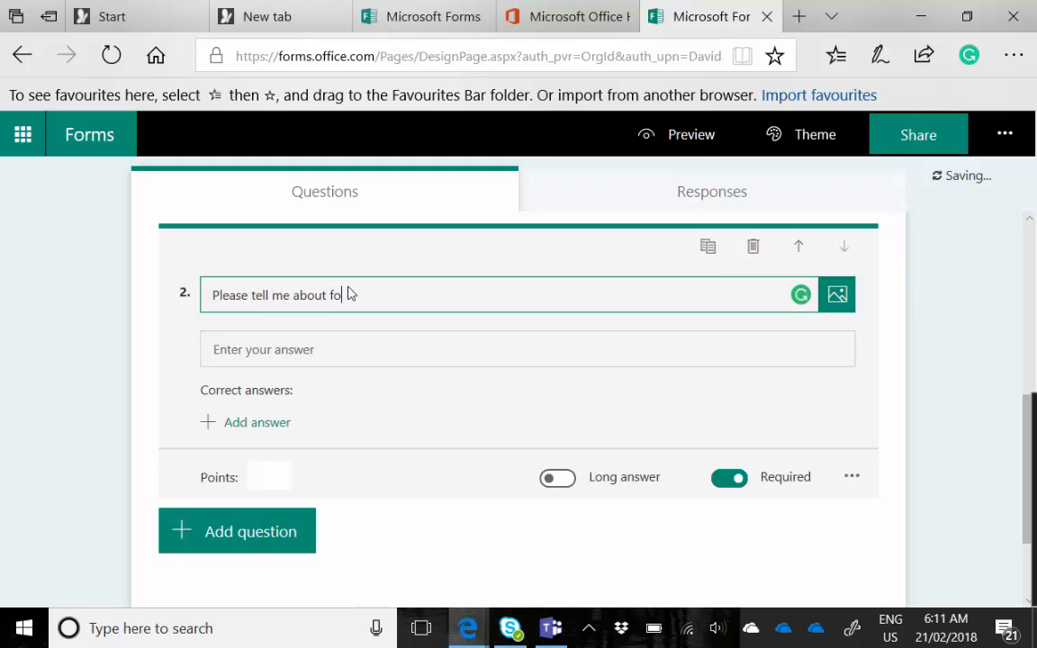
{"action": "key", "text": "BackSpace"}
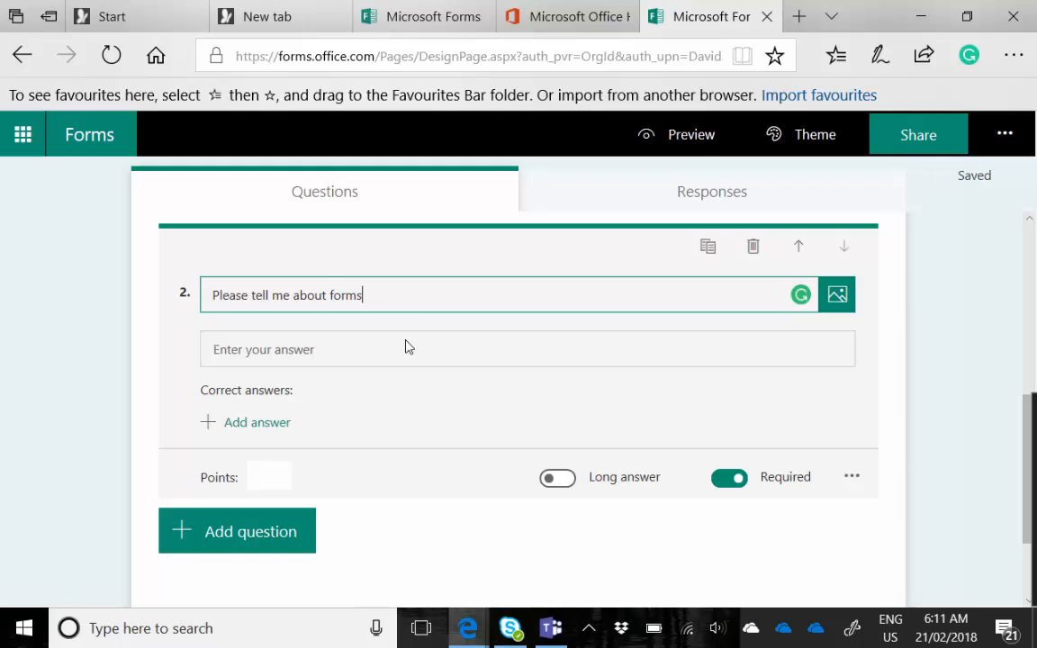
{"action": "left_click", "coordinate": [567, 485]}
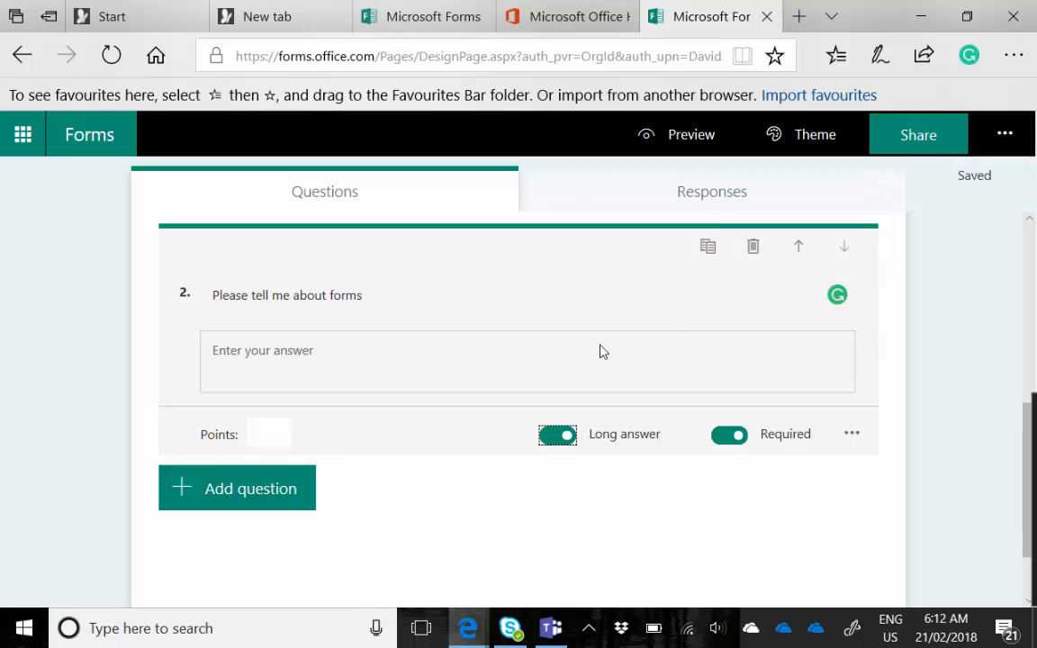
- Open image insertion for question 1, "Is forms easy", and search Bing images for "forms"
{"action": "scroll", "coordinate": [807, 316], "scroll_direction": "up", "scroll_amount": 5}
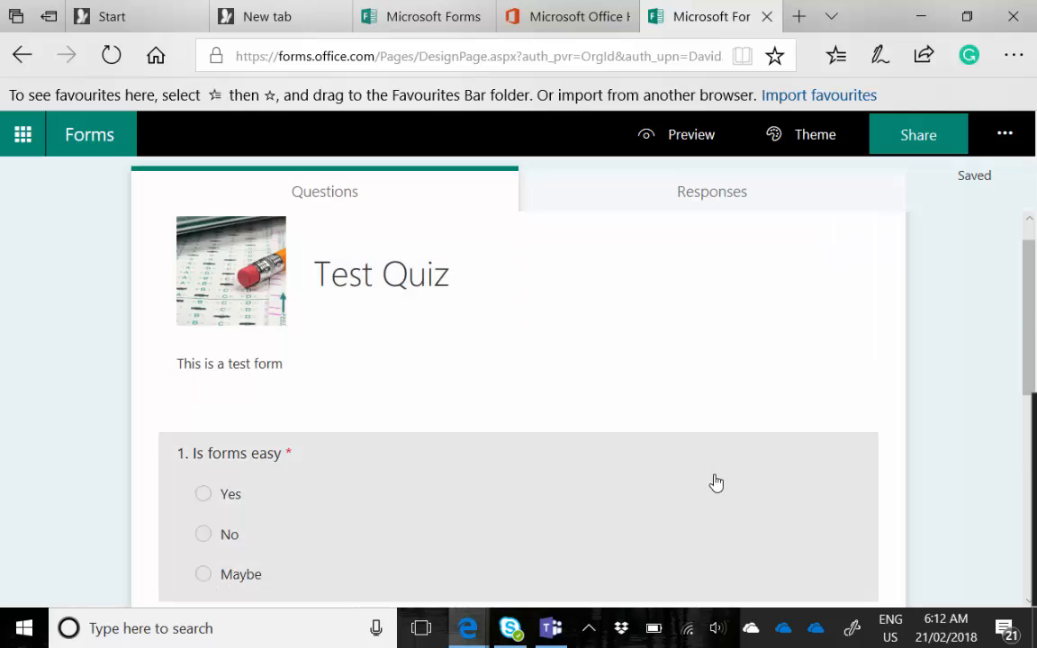
{"action": "left_click", "coordinate": [717, 484]}
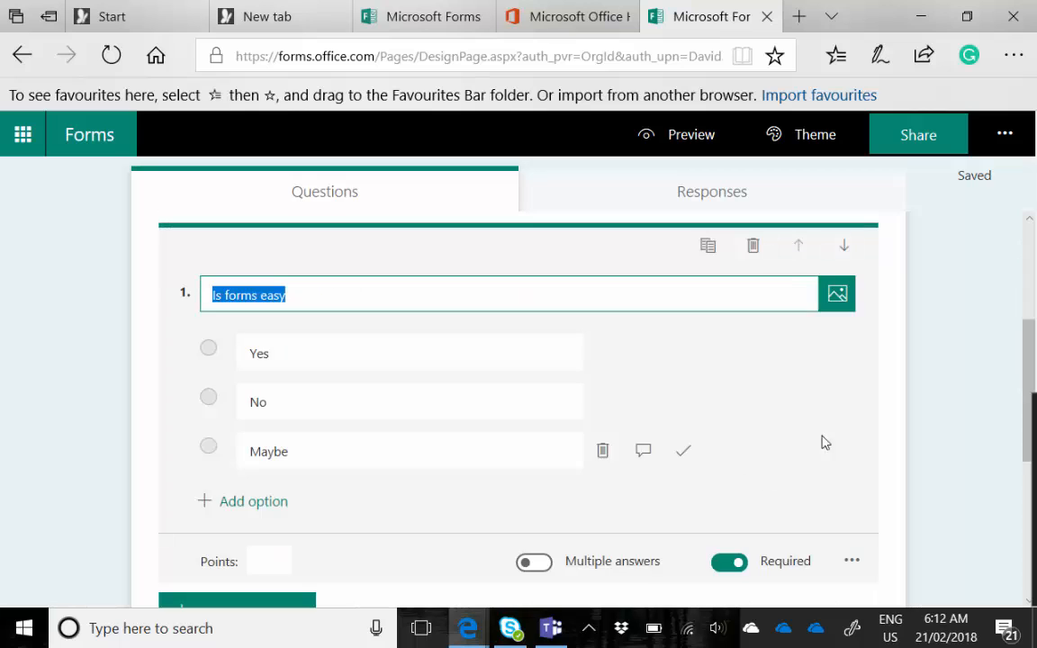
{"action": "left_click", "coordinate": [844, 299]}
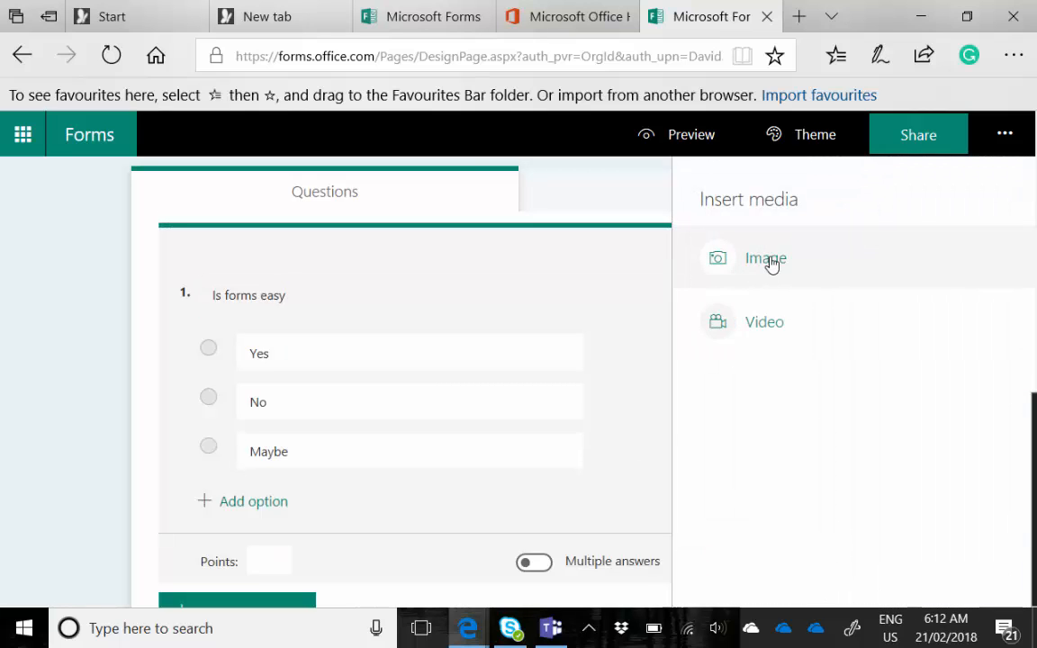
{"action": "left_click", "coordinate": [770, 261]}
{"action": "left_click_drag", "start_coordinate": [636, 314], "coordinate": [536, 320]}
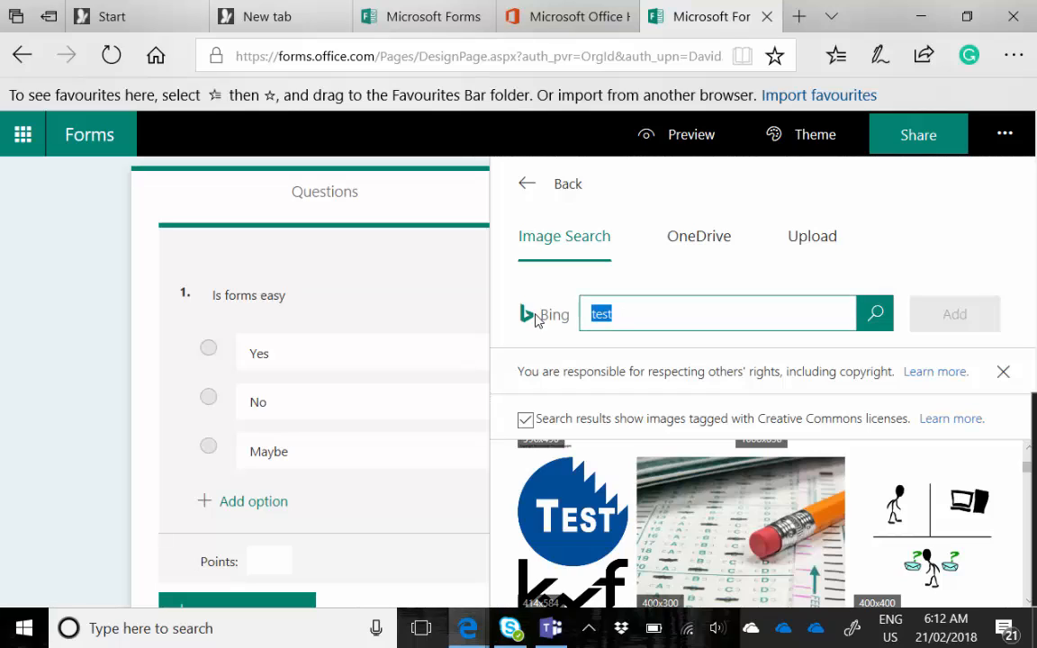
{"action": "type", "text": "forms"}
{"action": "left_click", "coordinate": [879, 326]}
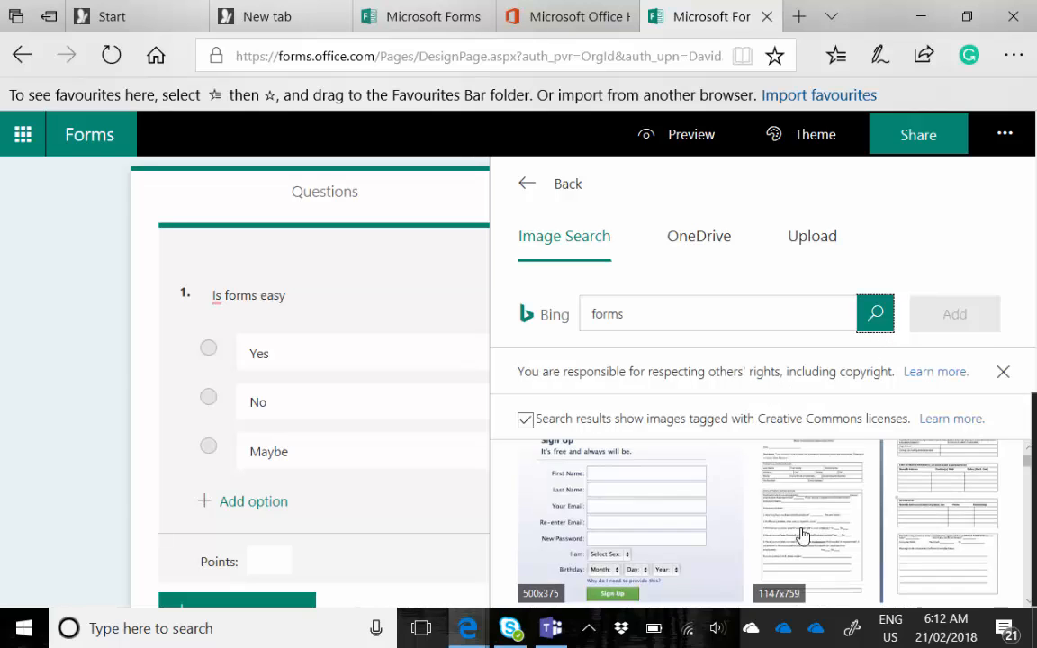
- Insert the blue-headed "Join now" form image from the search results into question 1
{"action": "scroll", "coordinate": [803, 536], "scroll_direction": "down", "scroll_amount": 5}
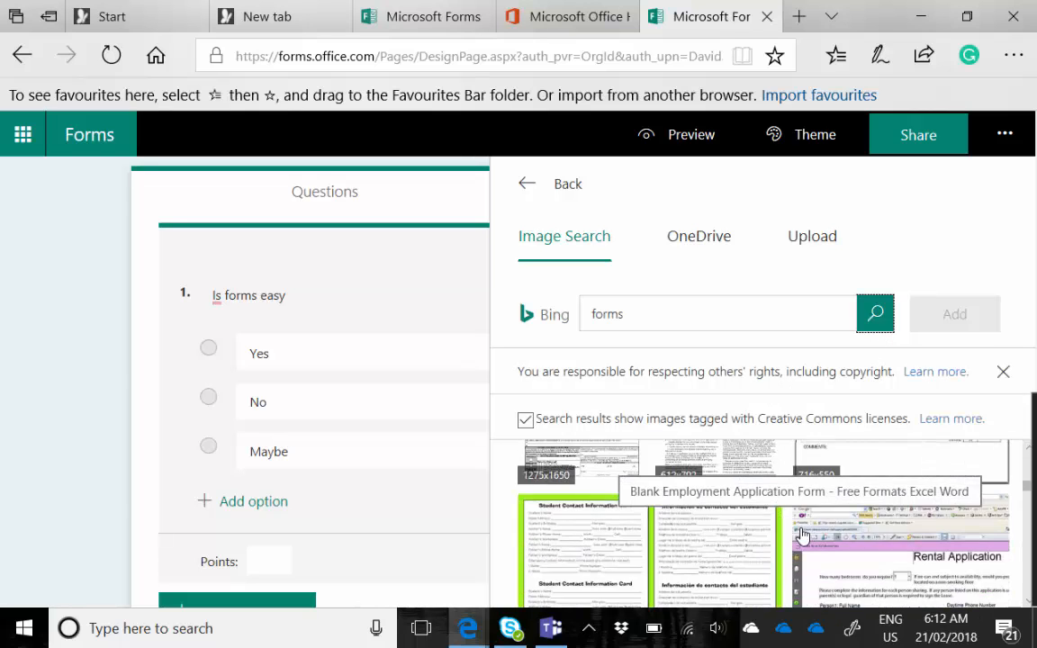
{"action": "left_click", "coordinate": [846, 568]}
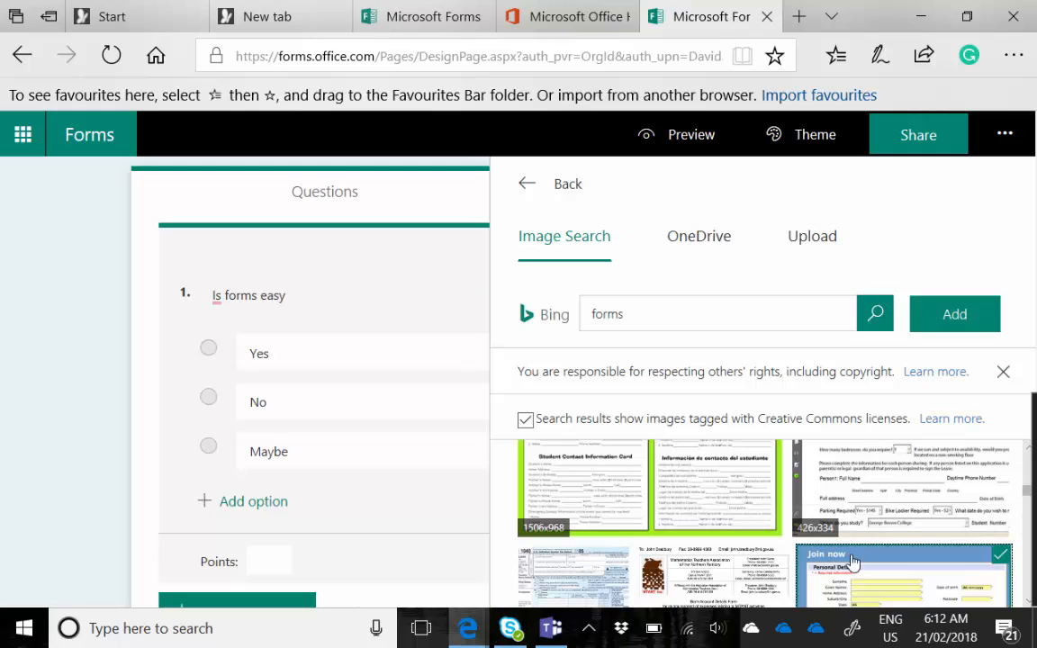
{"action": "left_click", "coordinate": [939, 314]}
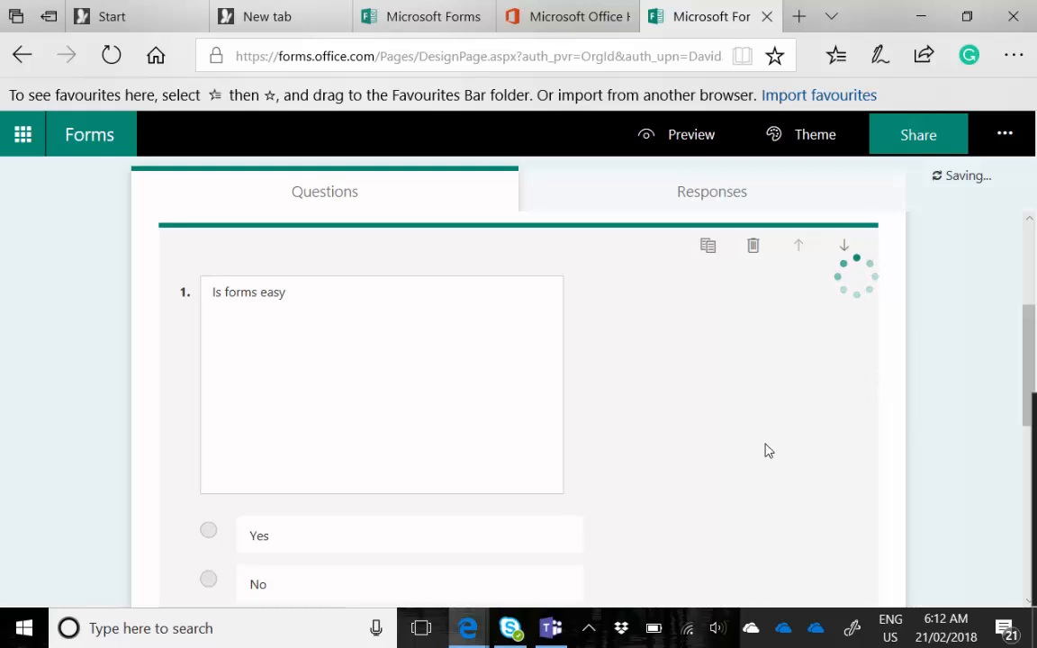
- Add a rating question after question 2 reading "Is this awesome & easy"
{"action": "scroll", "coordinate": [774, 424], "scroll_direction": "down", "scroll_amount": 3}
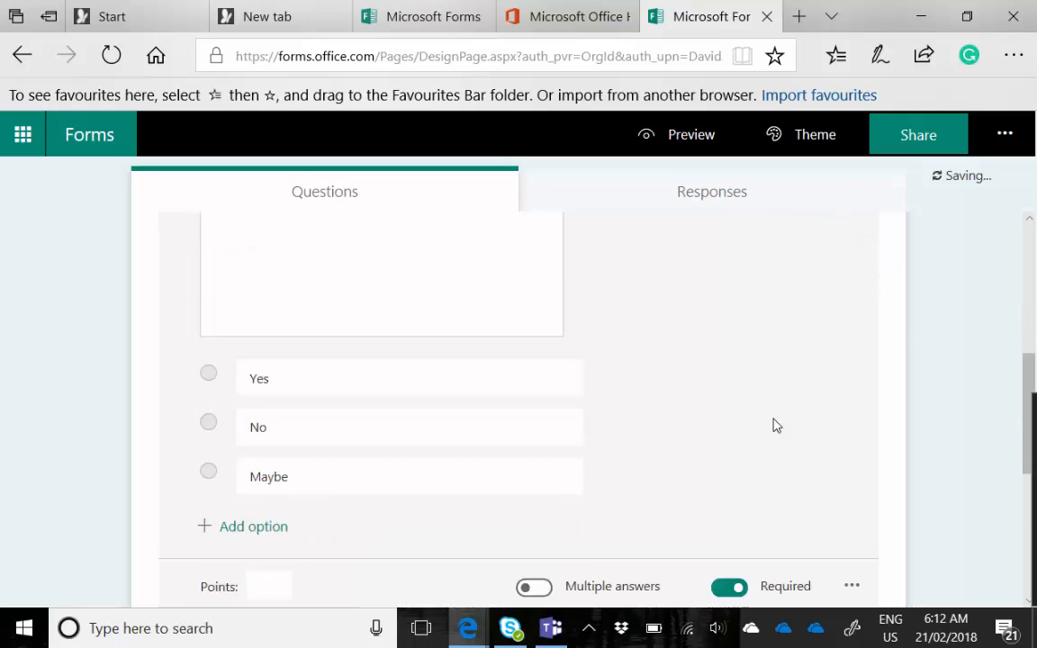
{"action": "scroll", "coordinate": [783, 406], "scroll_direction": "up", "scroll_amount": 3}
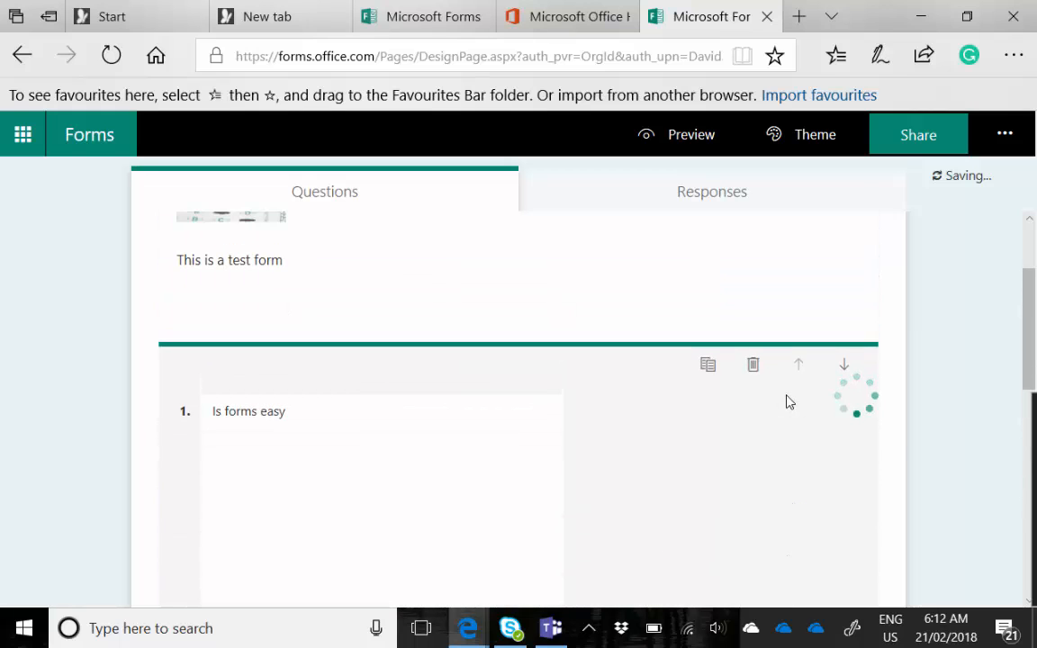
{"action": "scroll", "coordinate": [787, 402], "scroll_direction": "down", "scroll_amount": 3}
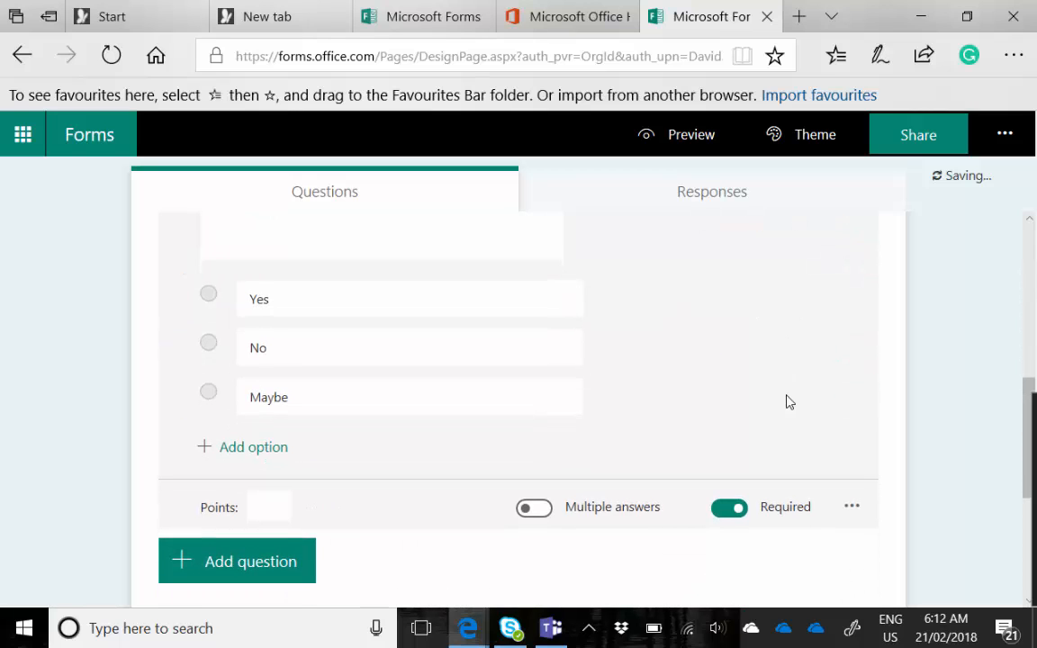
{"action": "scroll", "coordinate": [377, 530], "scroll_direction": "down", "scroll_amount": 1}
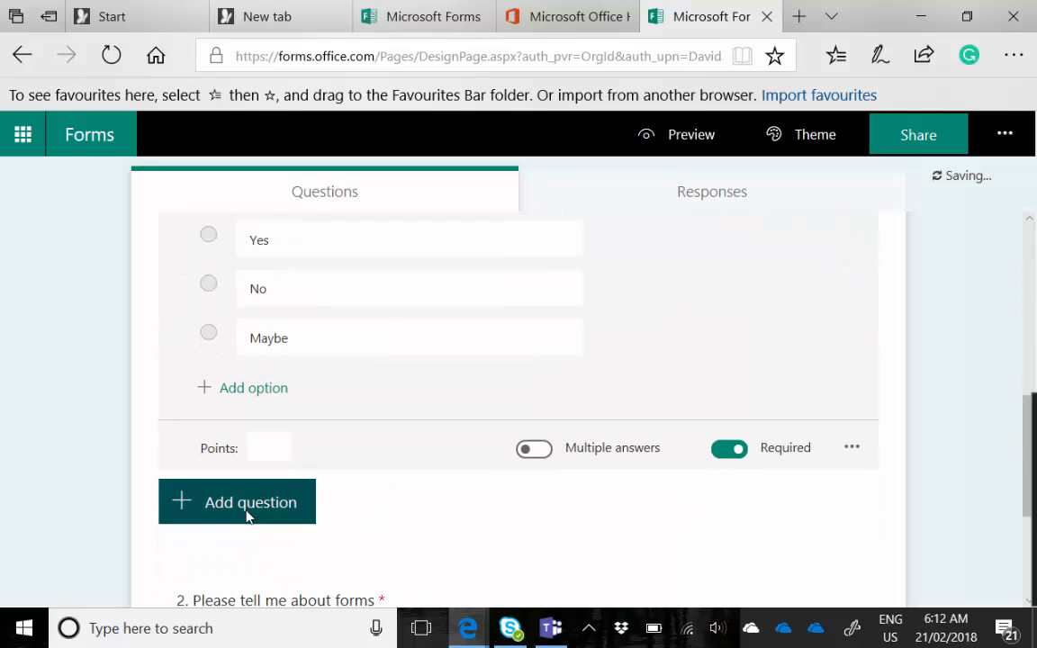
{"action": "scroll", "coordinate": [251, 512], "scroll_direction": "down", "scroll_amount": 4}
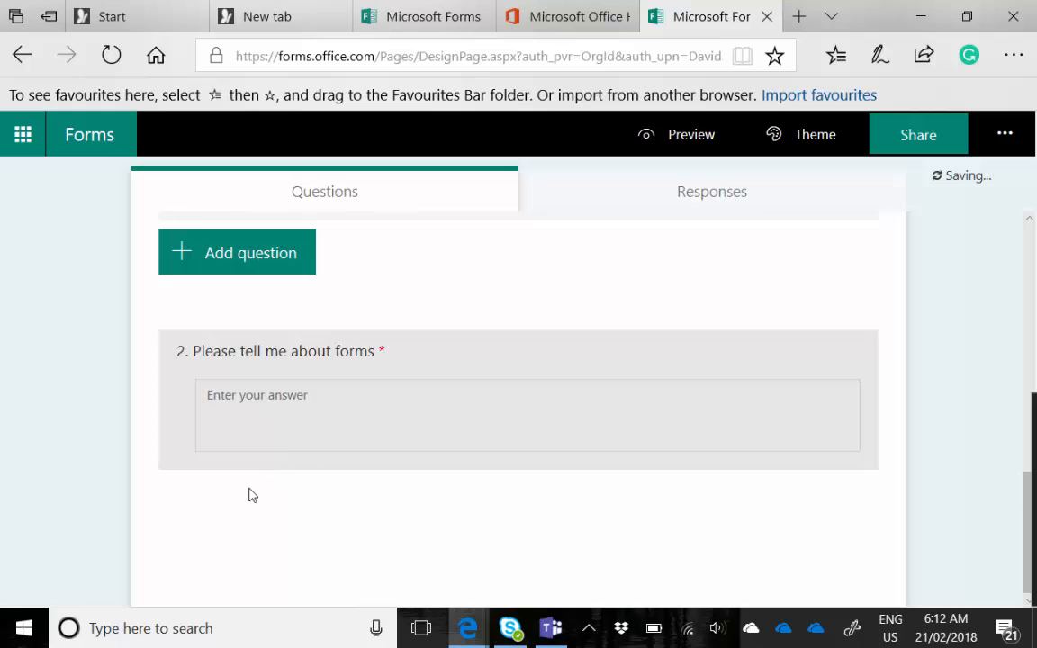
{"action": "left_click", "coordinate": [230, 536]}
{"action": "left_click", "coordinate": [237, 449]}
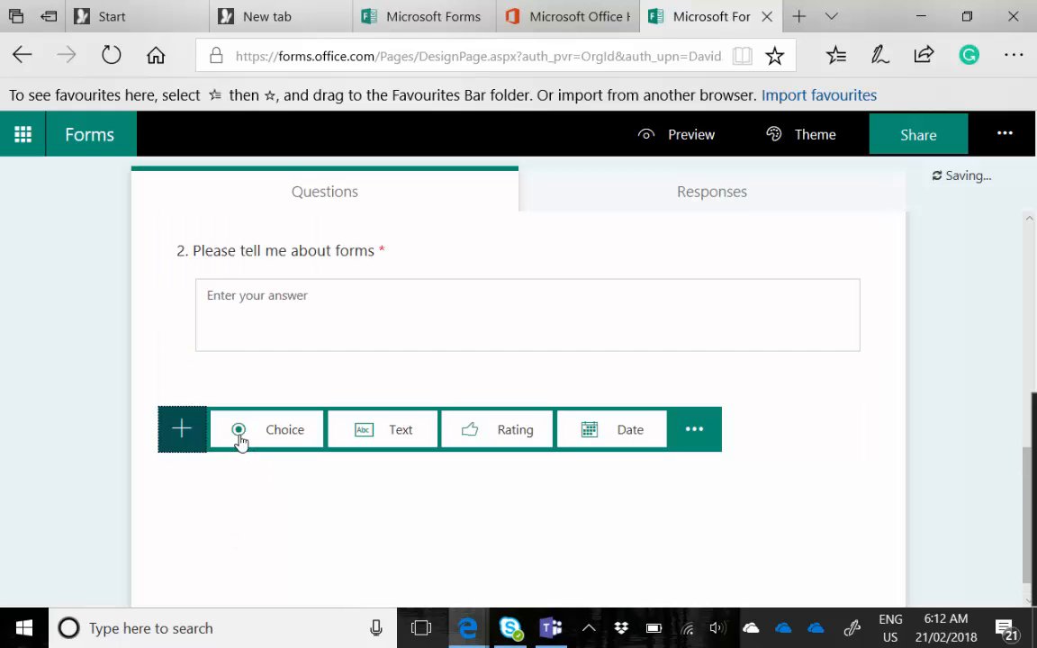
{"action": "left_click", "coordinate": [500, 446]}
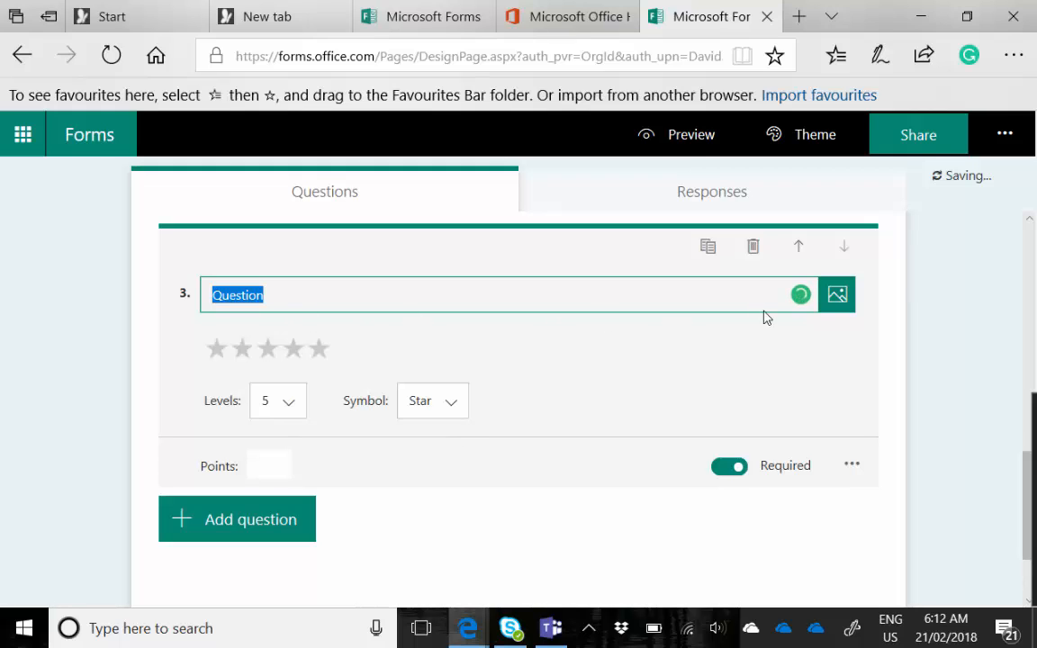
{"action": "type", "text": "Is "}
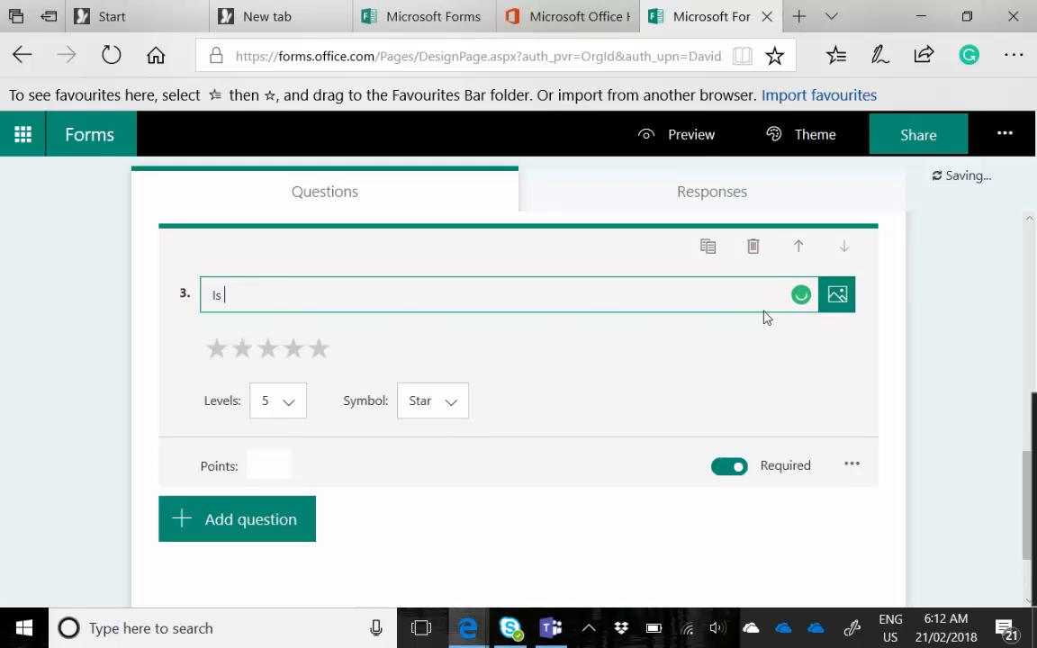
{"action": "type", "text": "this awesome"}
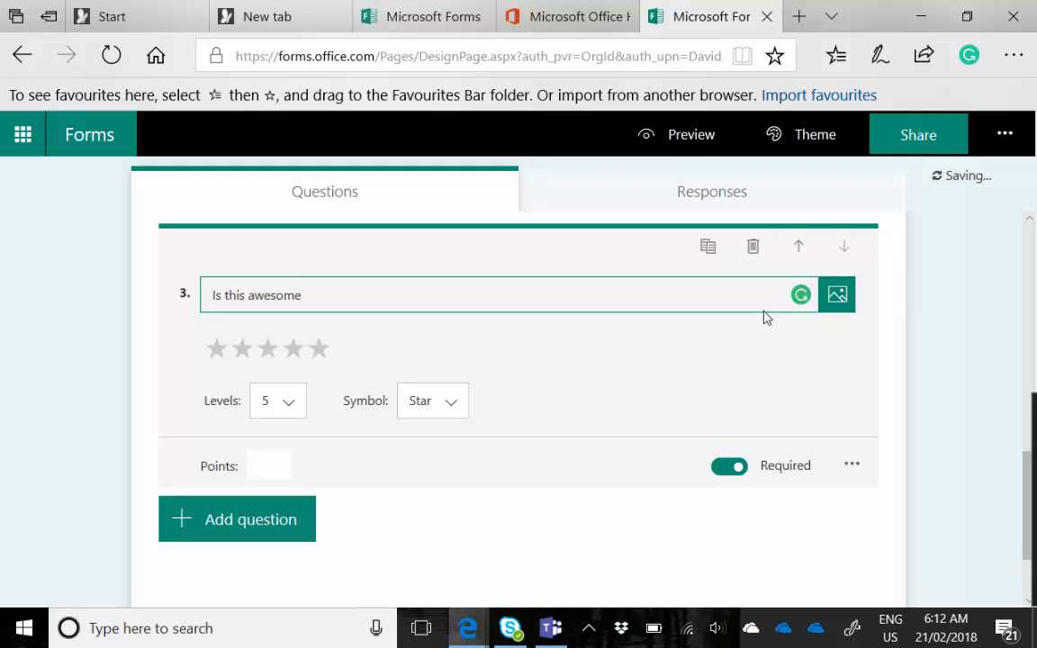
{"action": "type", "text": " & easy"}
- Switch the rating scale of question 3 to 10 levels and back to 5
{"action": "left_click", "coordinate": [298, 416]}
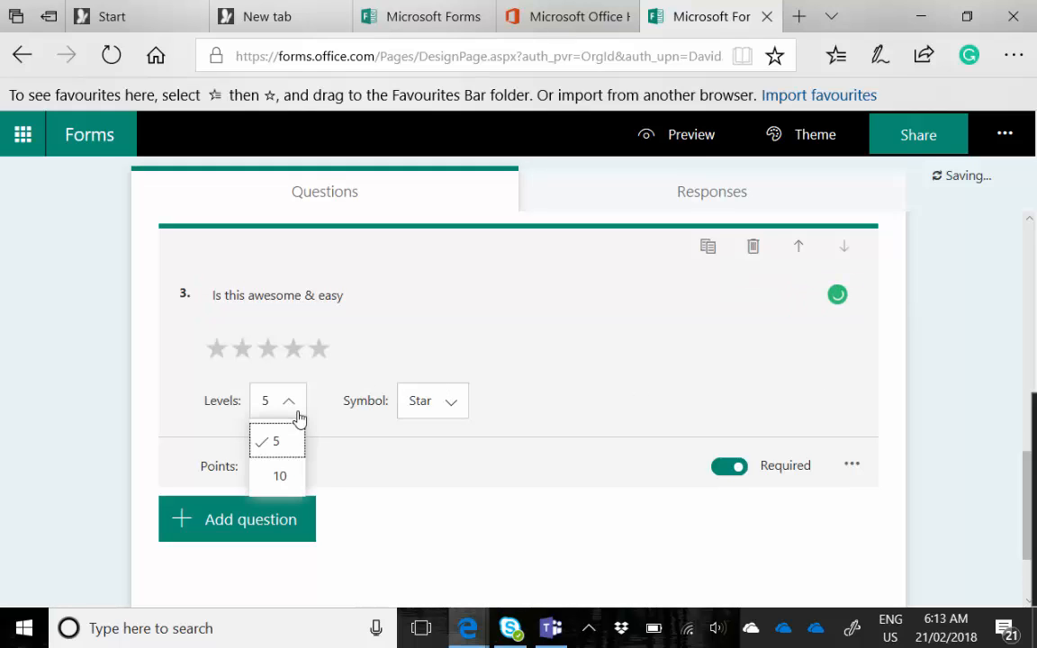
{"action": "left_click", "coordinate": [281, 477]}
{"action": "left_click", "coordinate": [292, 402]}
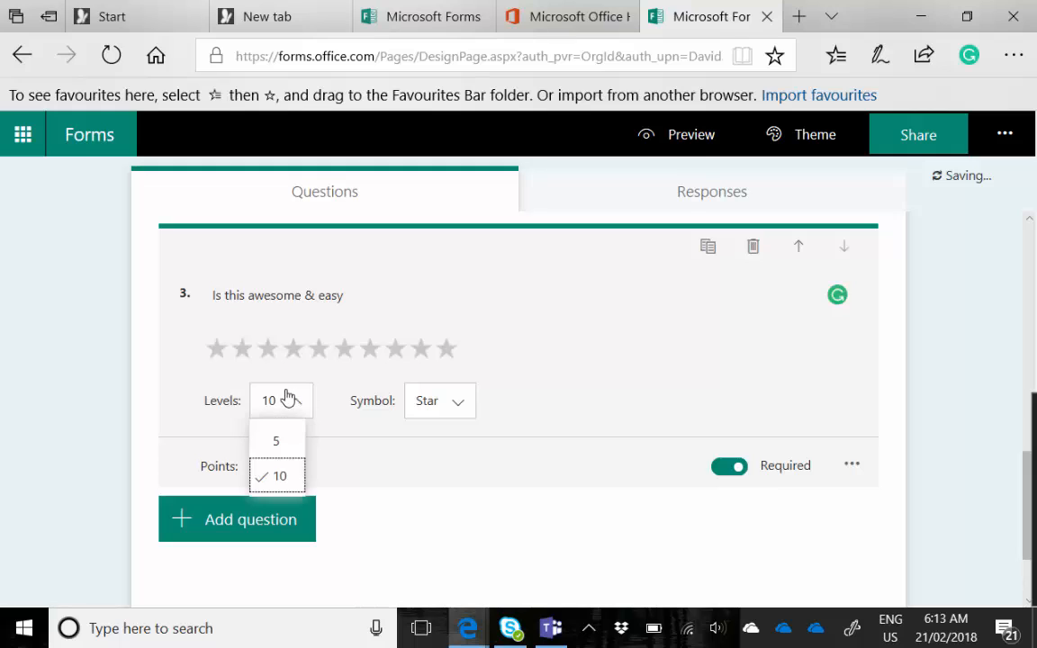
{"action": "left_click", "coordinate": [294, 445]}
- Switch the rating symbol of question 3 to Number and back to Star
{"action": "left_click", "coordinate": [455, 411]}
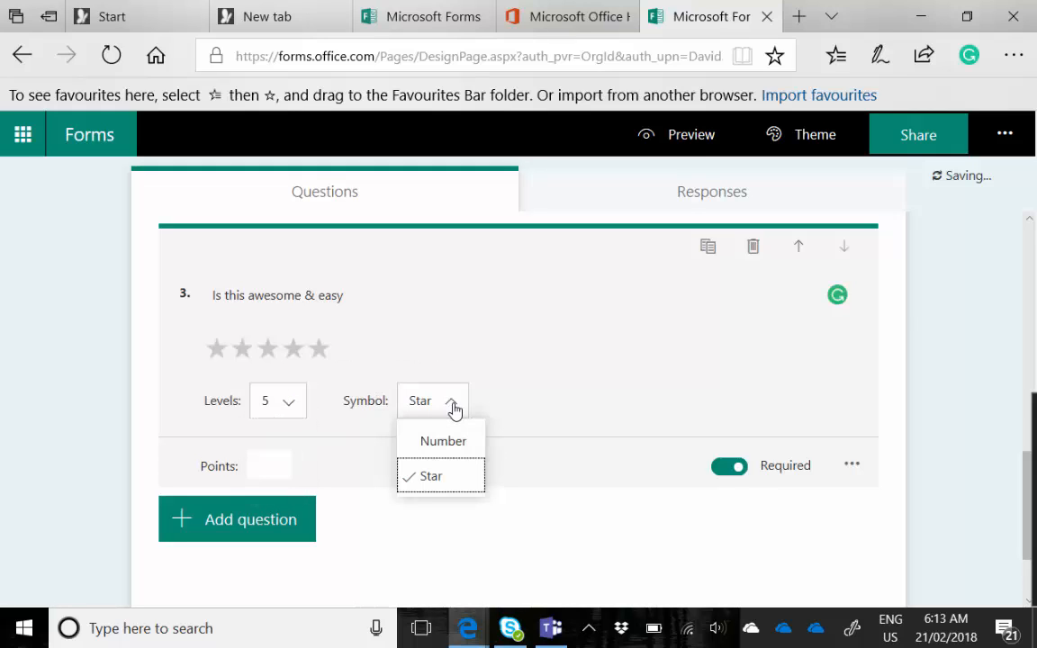
{"action": "left_click", "coordinate": [466, 444]}
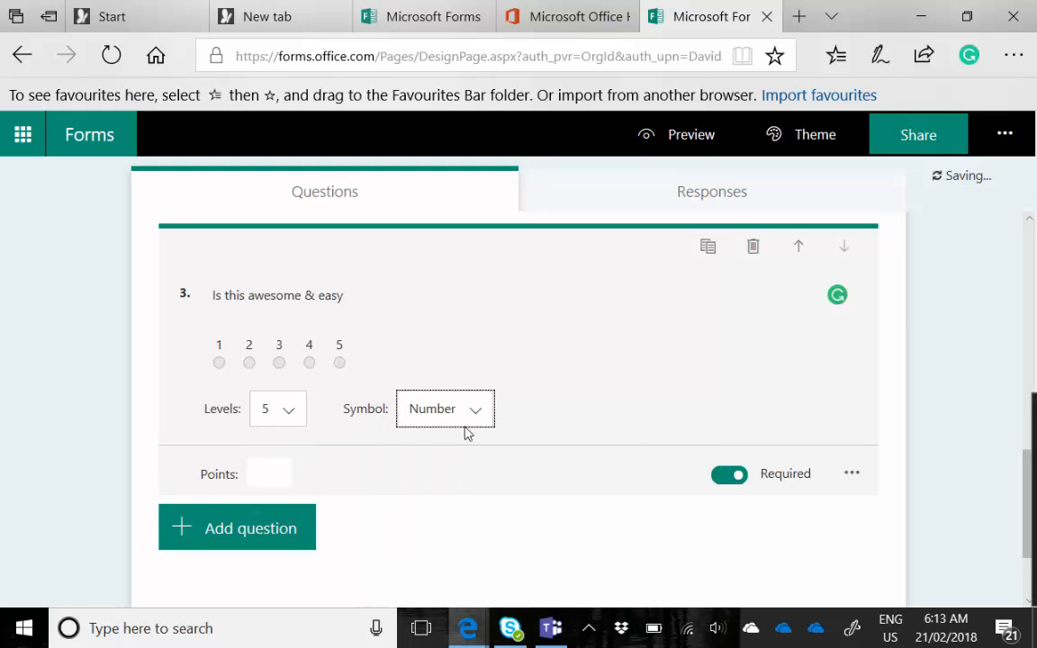
{"action": "left_click", "coordinate": [477, 416]}
{"action": "left_click", "coordinate": [432, 486]}
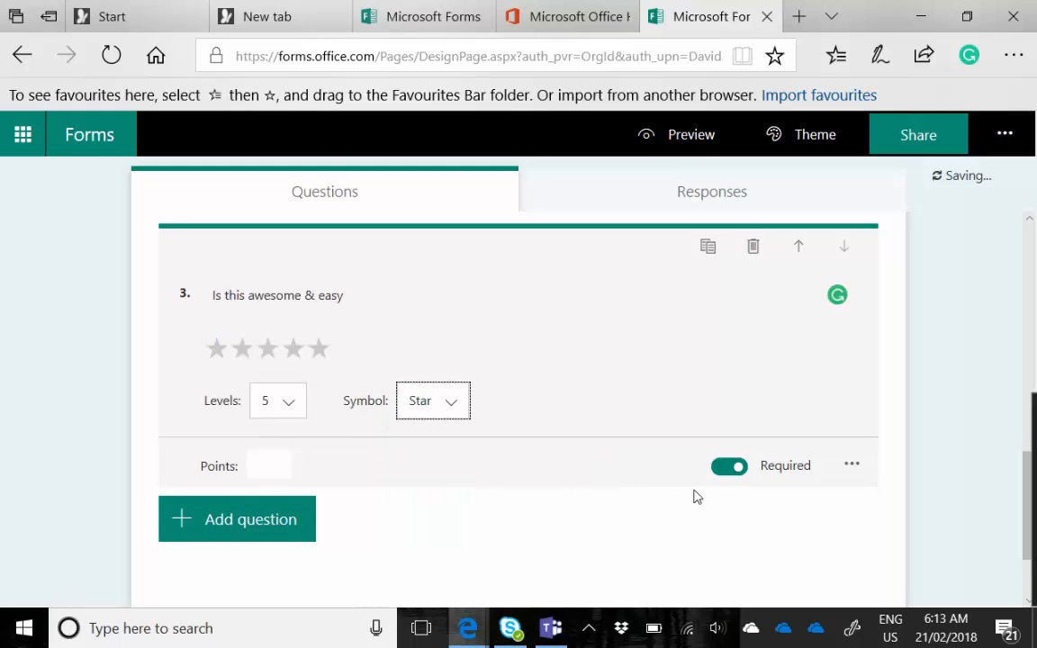
- Add a Likert question after question 3 reading "I can do"
{"action": "left_click", "coordinate": [230, 526]}
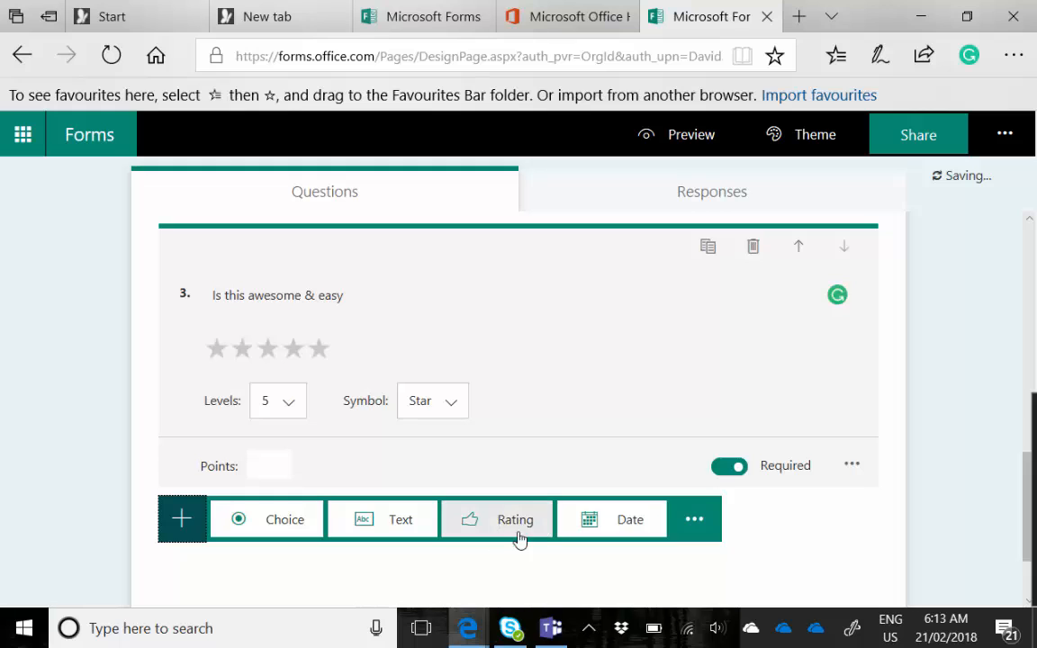
{"action": "left_click", "coordinate": [695, 521]}
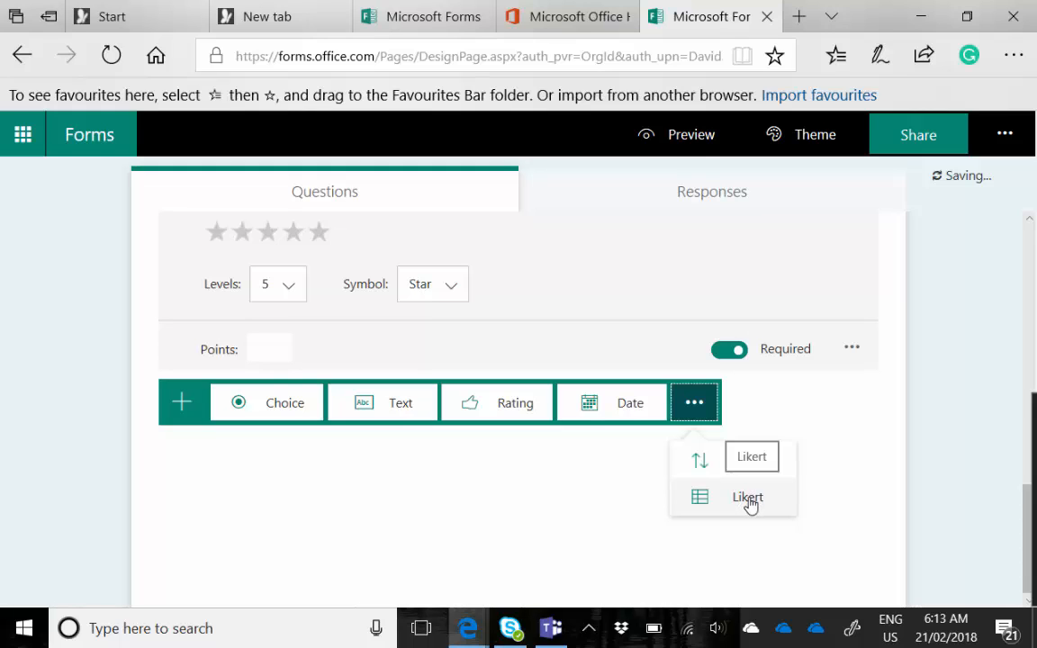
{"action": "left_click", "coordinate": [748, 498]}
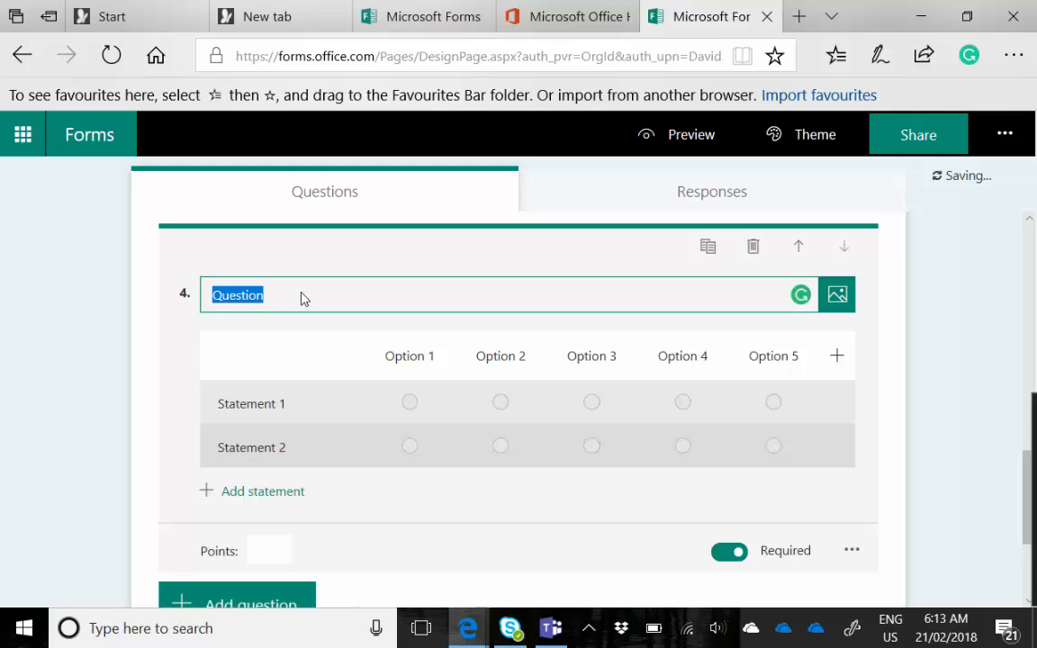
{"action": "type", "text": "I "}
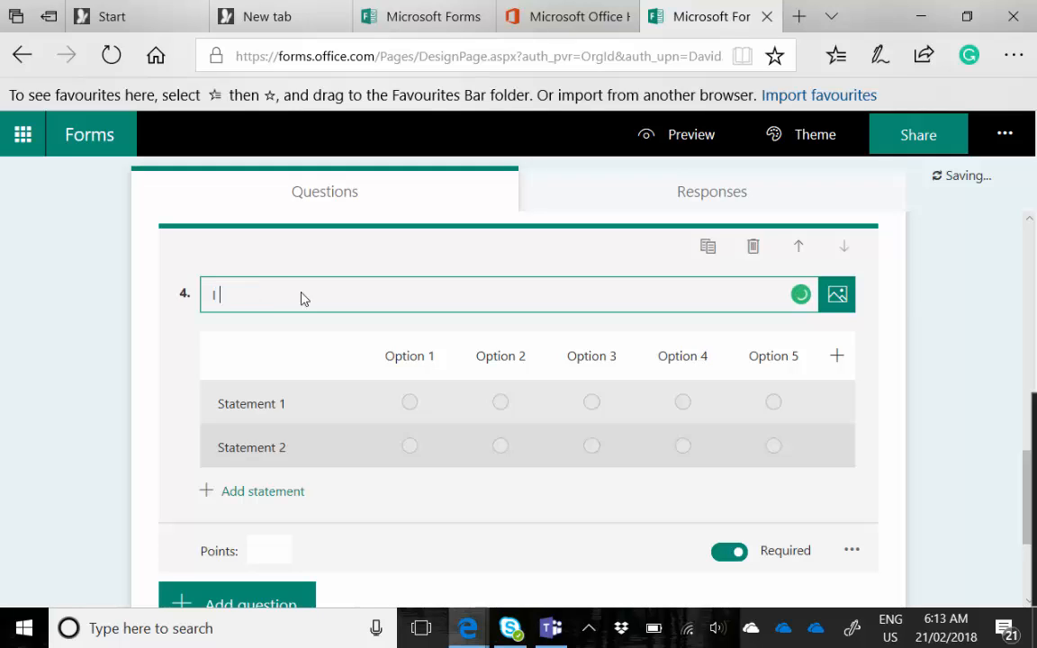
{"action": "type", "text": "can do"}
- Set the Likert question's first two statements to "forms" and "OneNote", and add a third statement, "Sway"
{"action": "left_click", "coordinate": [288, 401]}
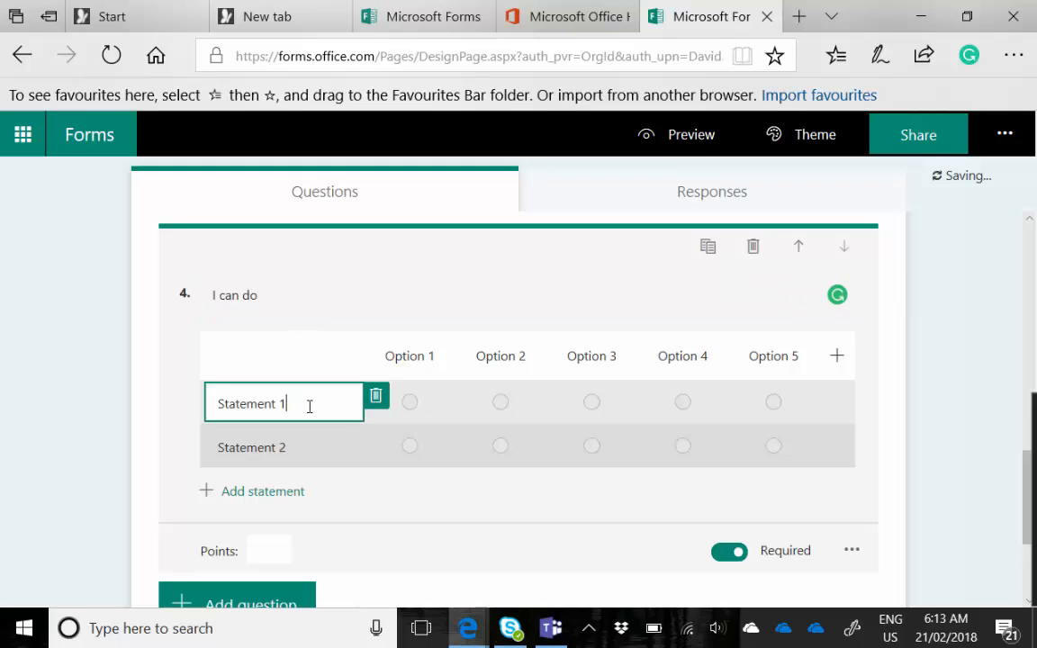
{"action": "left_click_drag", "start_coordinate": [308, 405], "coordinate": [152, 394]}
{"action": "type", "text": "forms"}
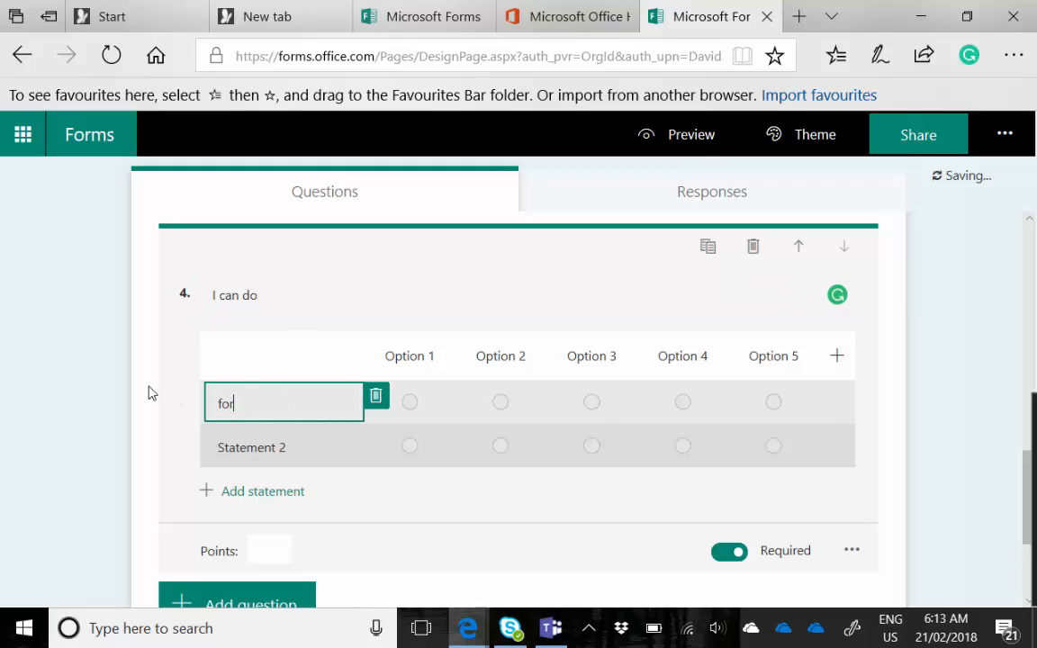
{"action": "left_click", "coordinate": [284, 446]}
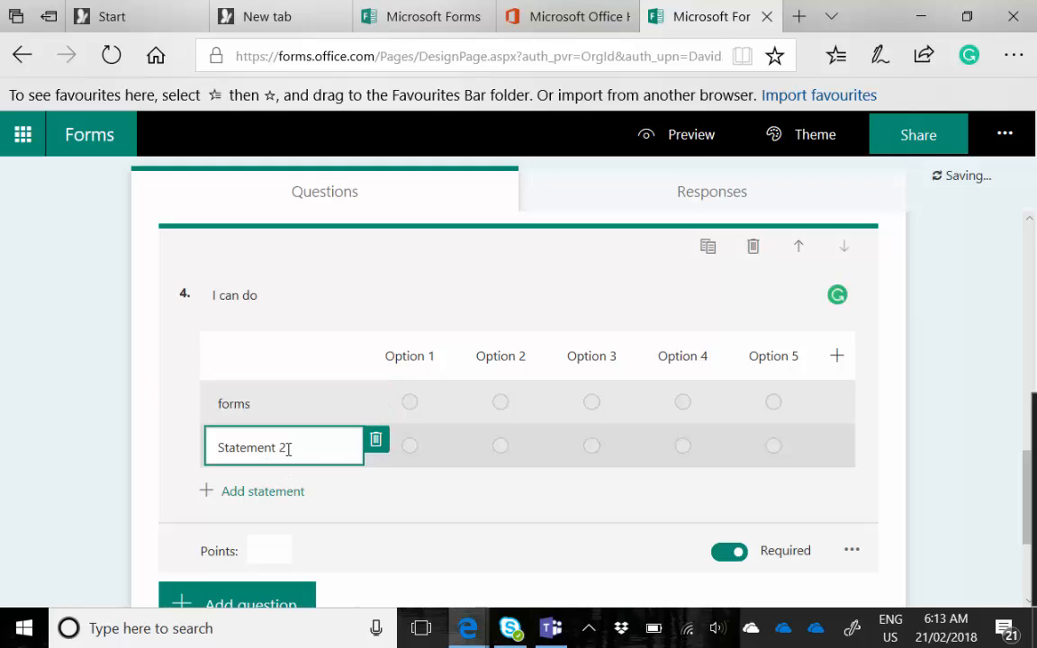
{"action": "left_click_drag", "start_coordinate": [287, 447], "coordinate": [185, 455]}
{"action": "type", "text": "One"}
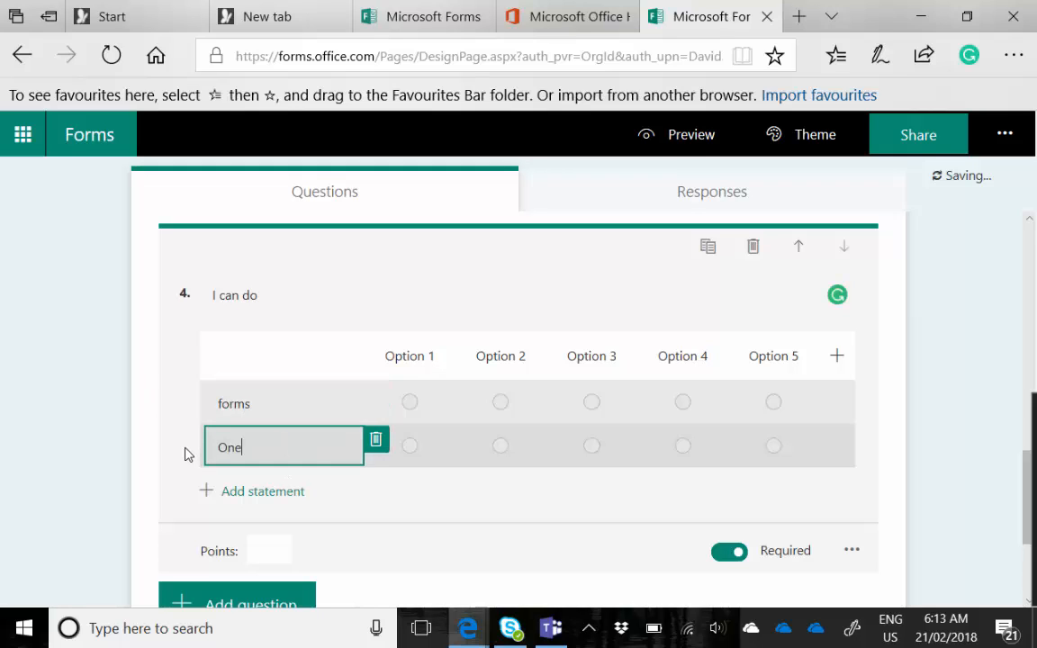
{"action": "type", "text": "Note"}
{"action": "left_click", "coordinate": [270, 492]}
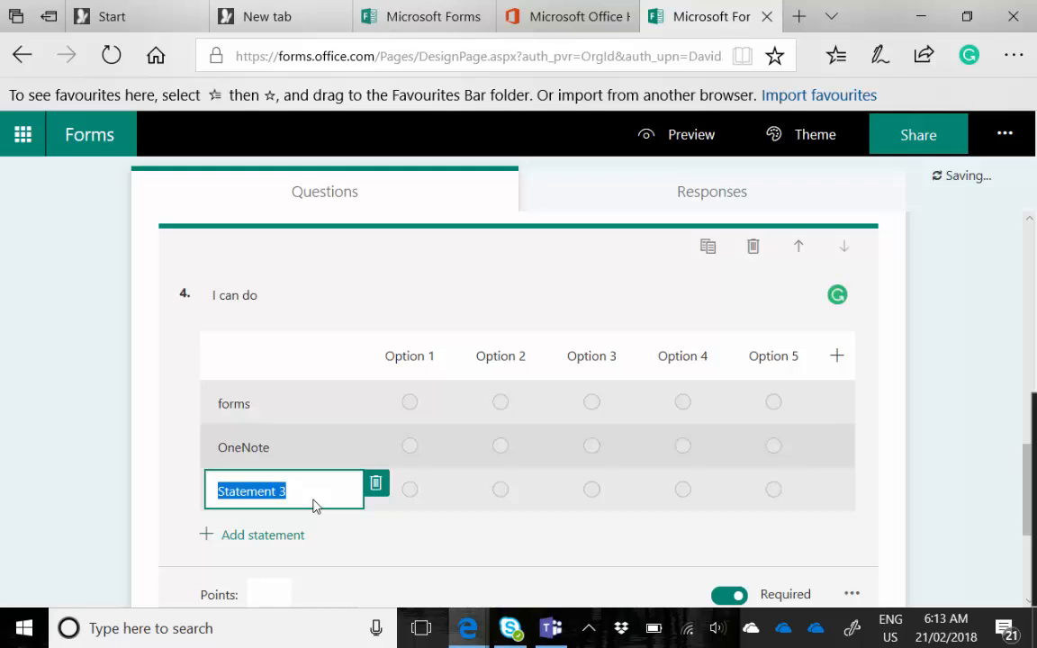
{"action": "type", "text": "Sway"}
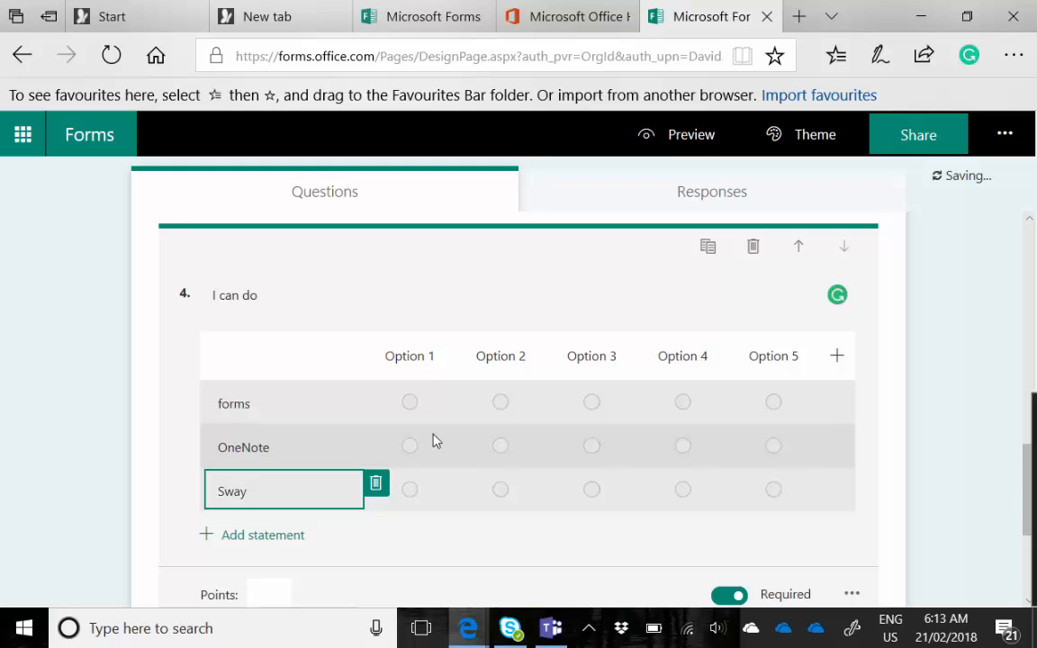
- Rename the Likert question's first option column as "Easy"
{"action": "left_click", "coordinate": [438, 356]}
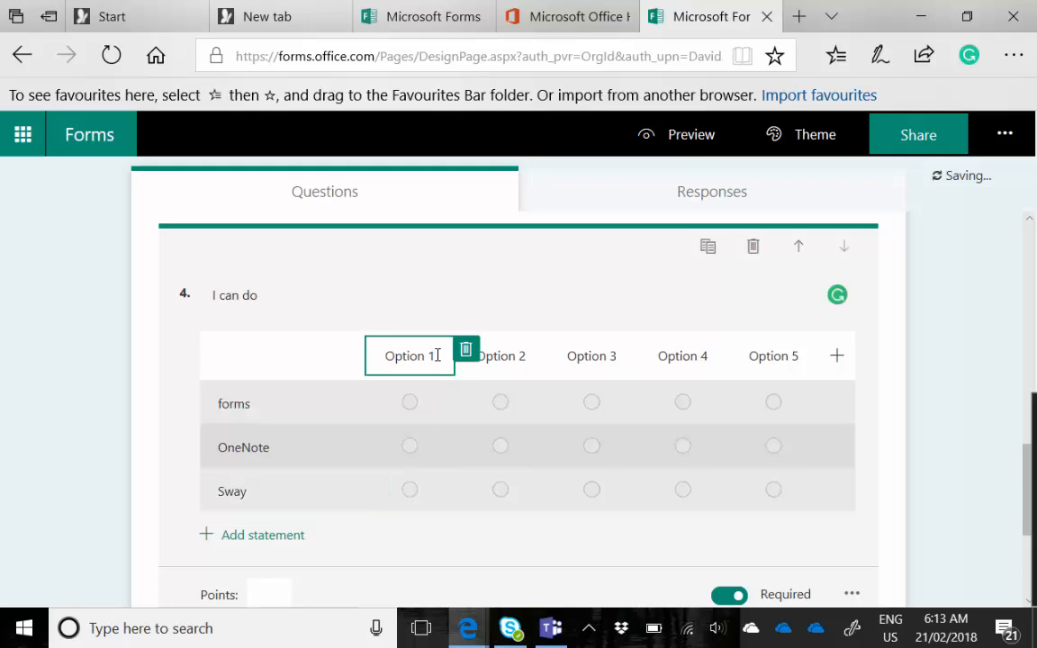
{"action": "left_click_drag", "start_coordinate": [438, 355], "coordinate": [367, 360]}
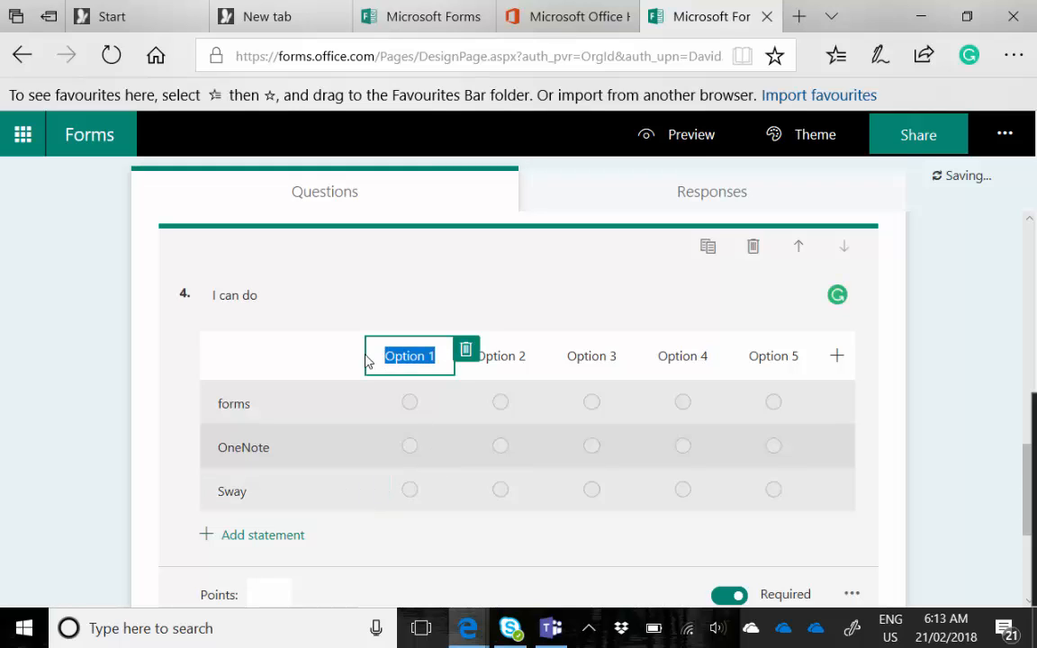
{"action": "type", "text": "Easy"}
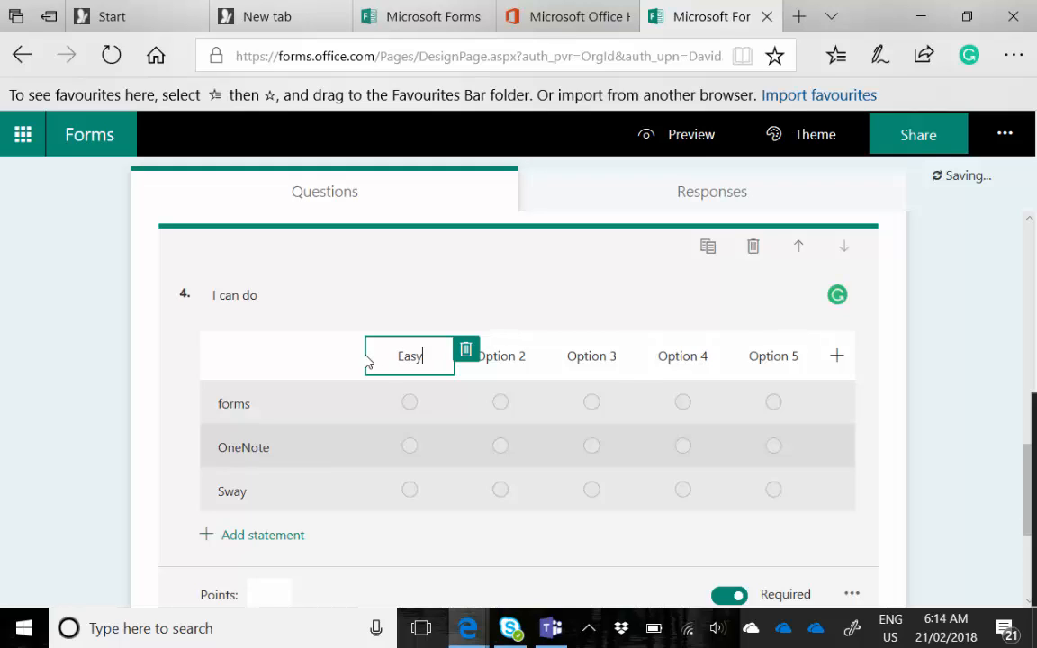
- Rename the Likert question's second and third option columns as "OK" and "Hard"
{"action": "left_click", "coordinate": [482, 370]}
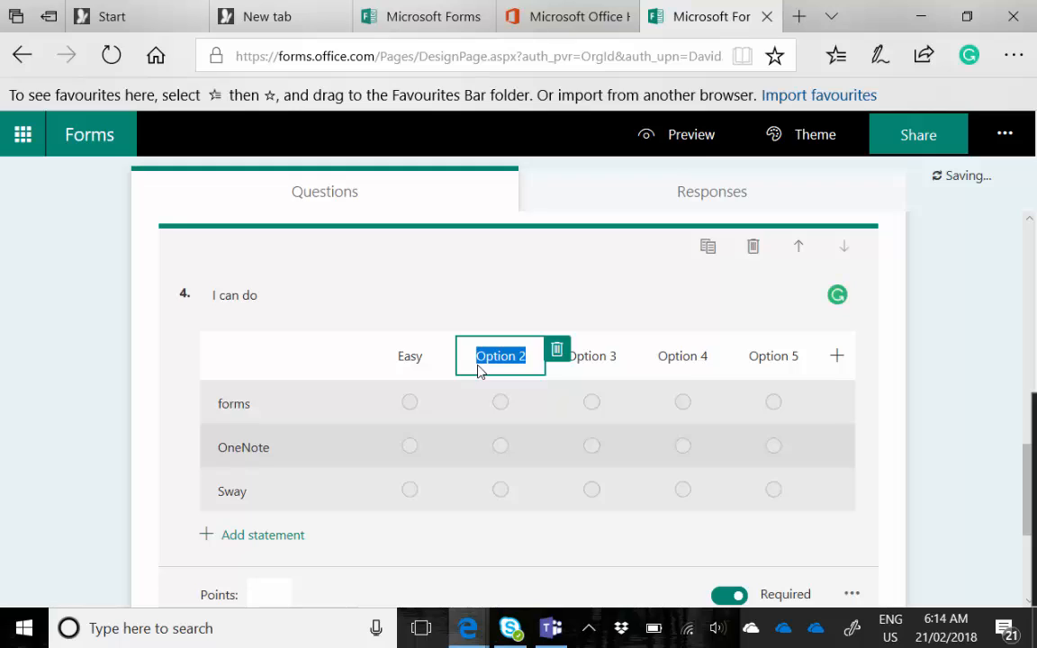
{"action": "type", "text": "OK"}
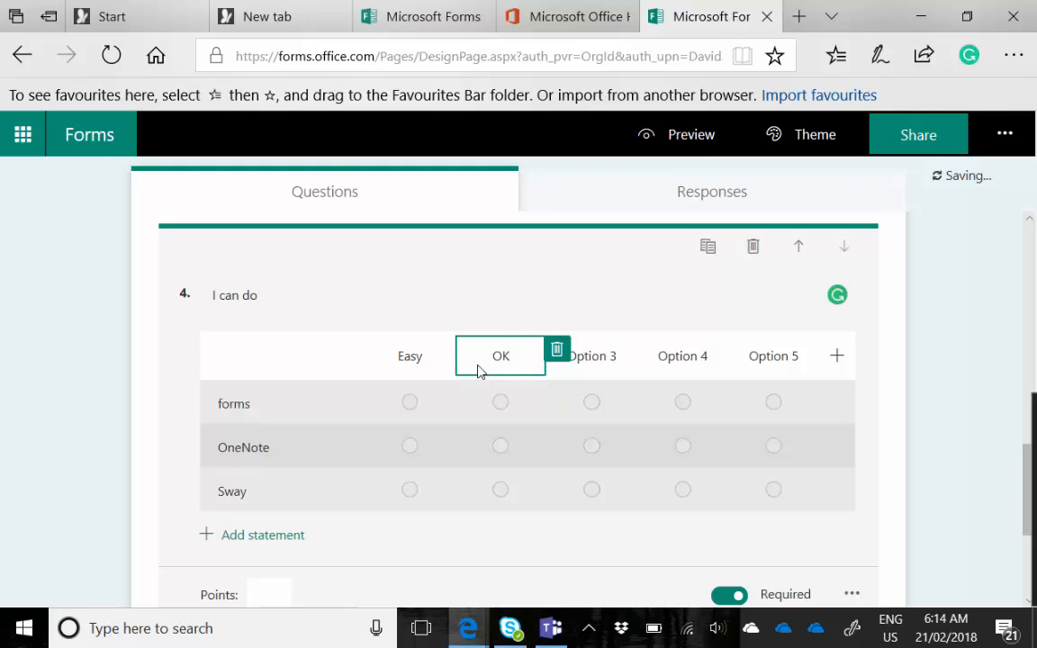
{"action": "left_click", "coordinate": [568, 366]}
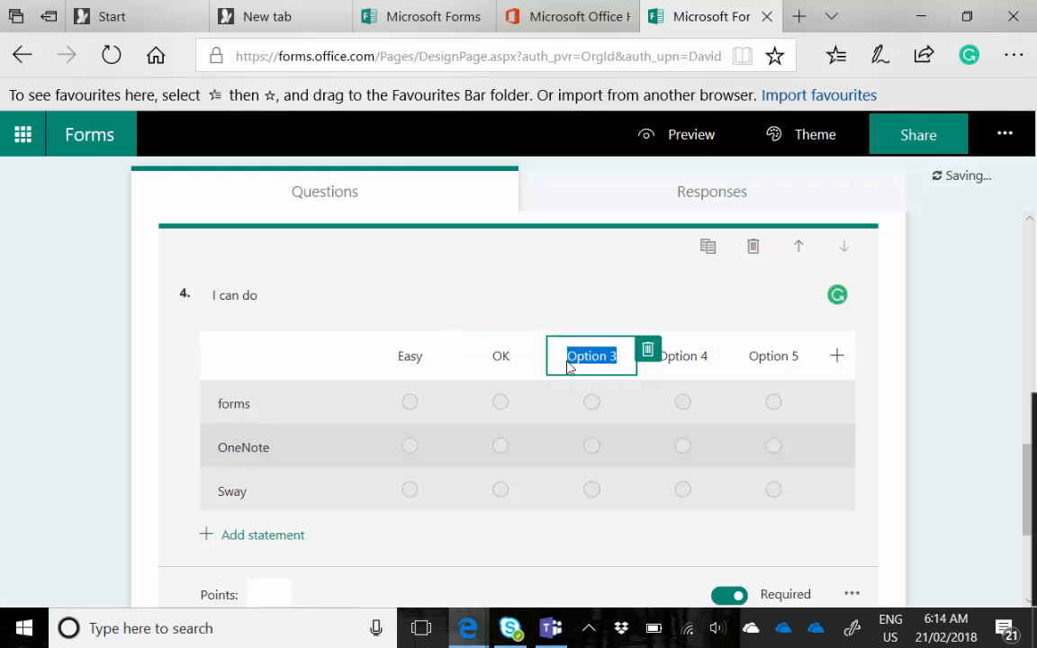
{"action": "type", "text": "Hard"}
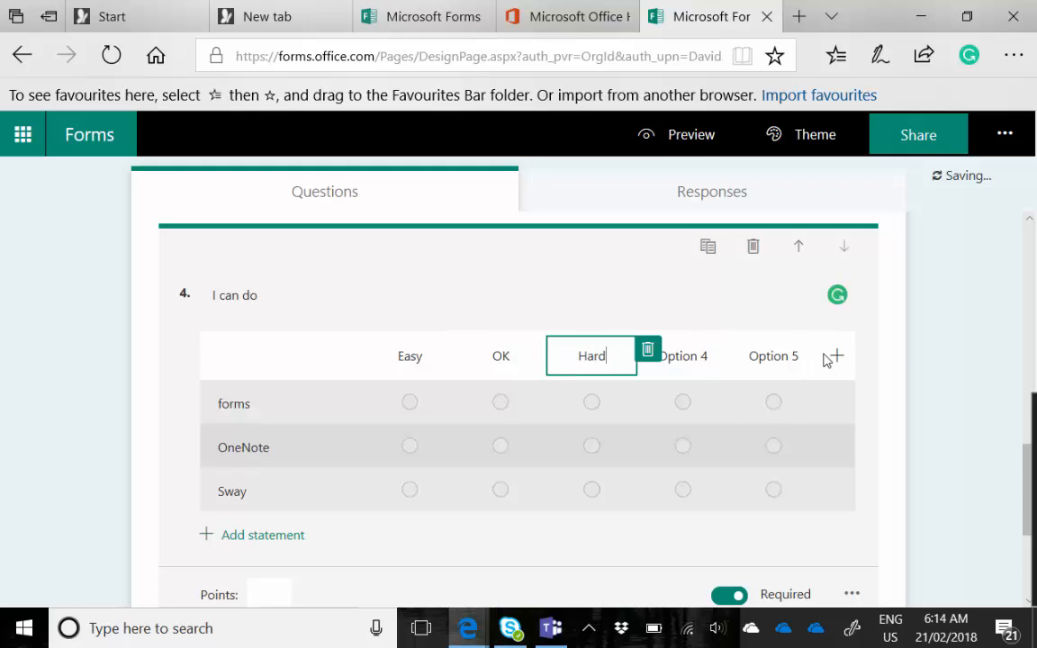
- Delete the Likert question's Option 4 and Option 5 columns, and add one new option column after "Hard"
{"action": "left_click", "coordinate": [697, 361]}
{"action": "left_click", "coordinate": [737, 349]}
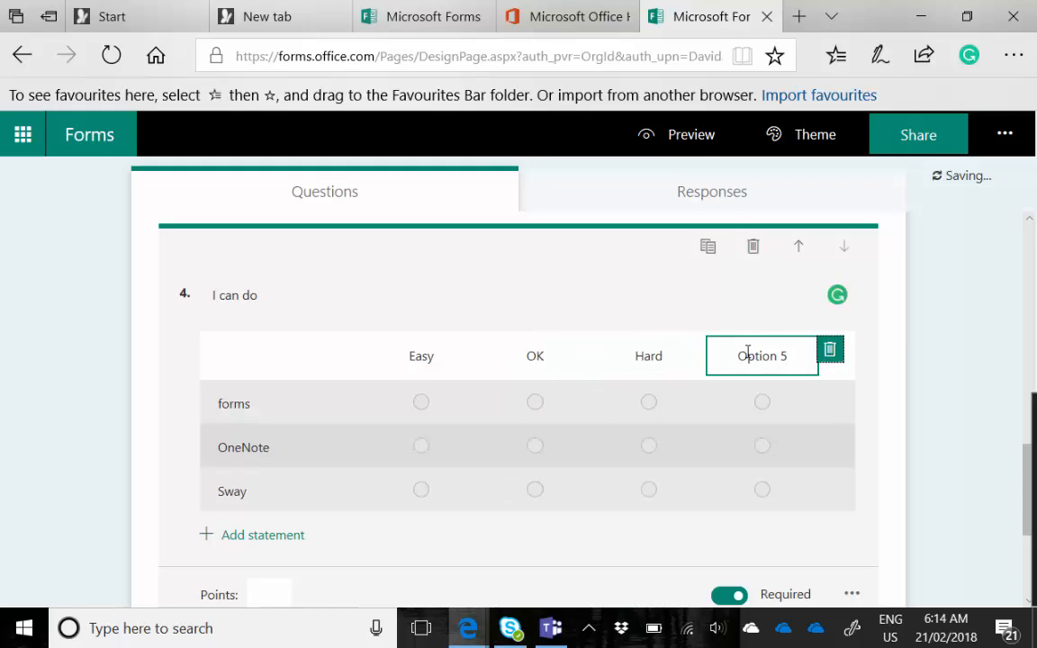
{"action": "left_click", "coordinate": [830, 355]}
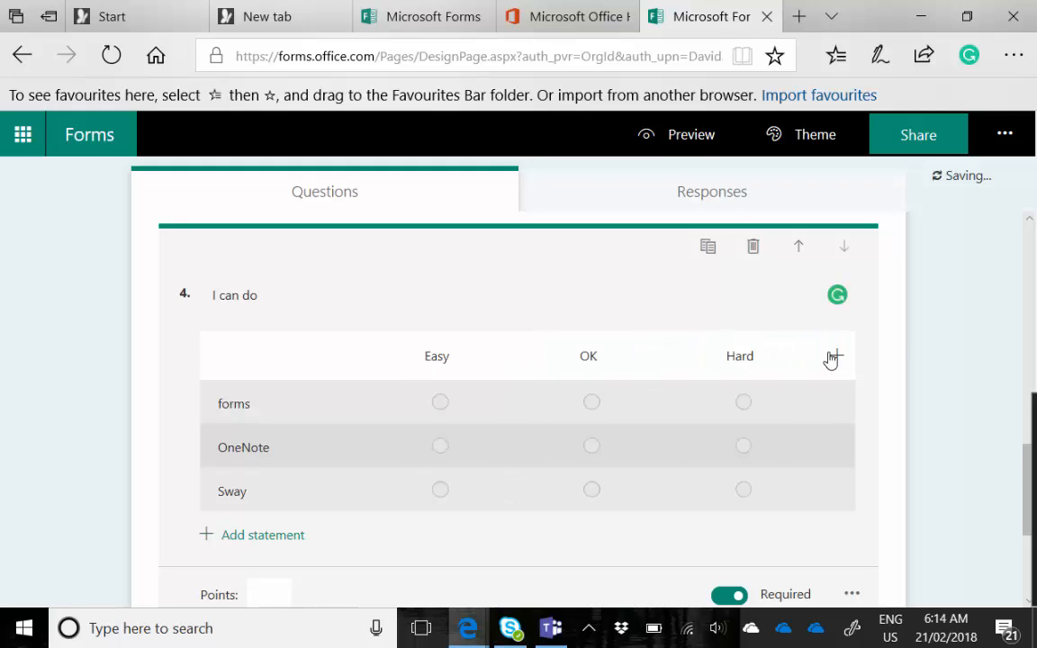
{"action": "left_click", "coordinate": [834, 357]}
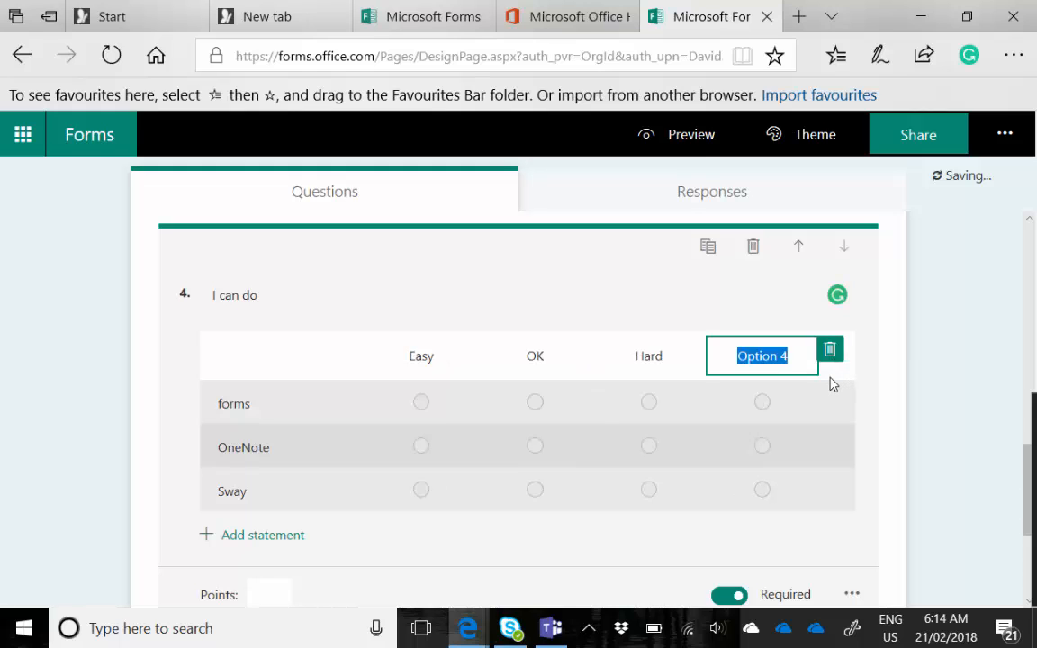
{"action": "left_click", "coordinate": [894, 345]}
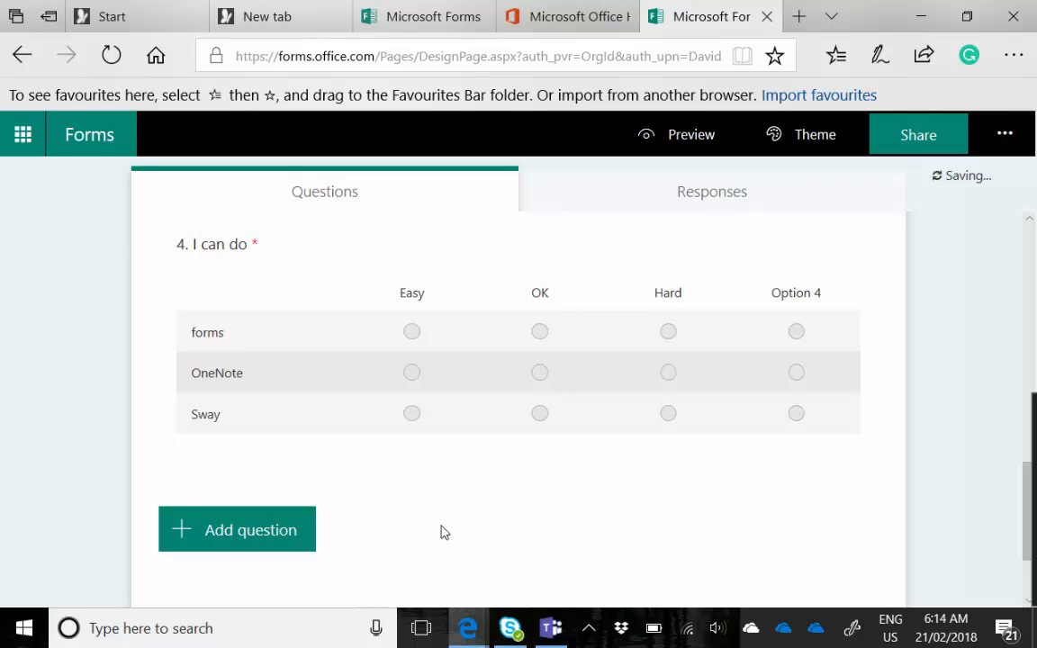
- Preview the whole quiz in its computer layout and return to the question editor
{"action": "scroll", "coordinate": [450, 526], "scroll_direction": "up", "scroll_amount": 9}
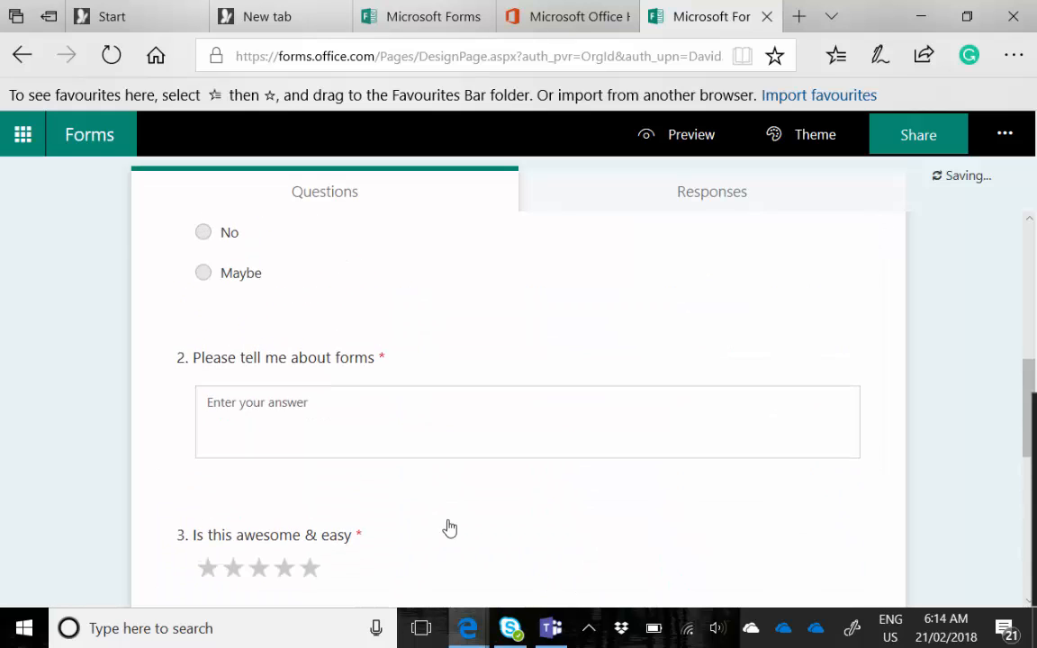
{"action": "scroll", "coordinate": [450, 527], "scroll_direction": "up", "scroll_amount": 2}
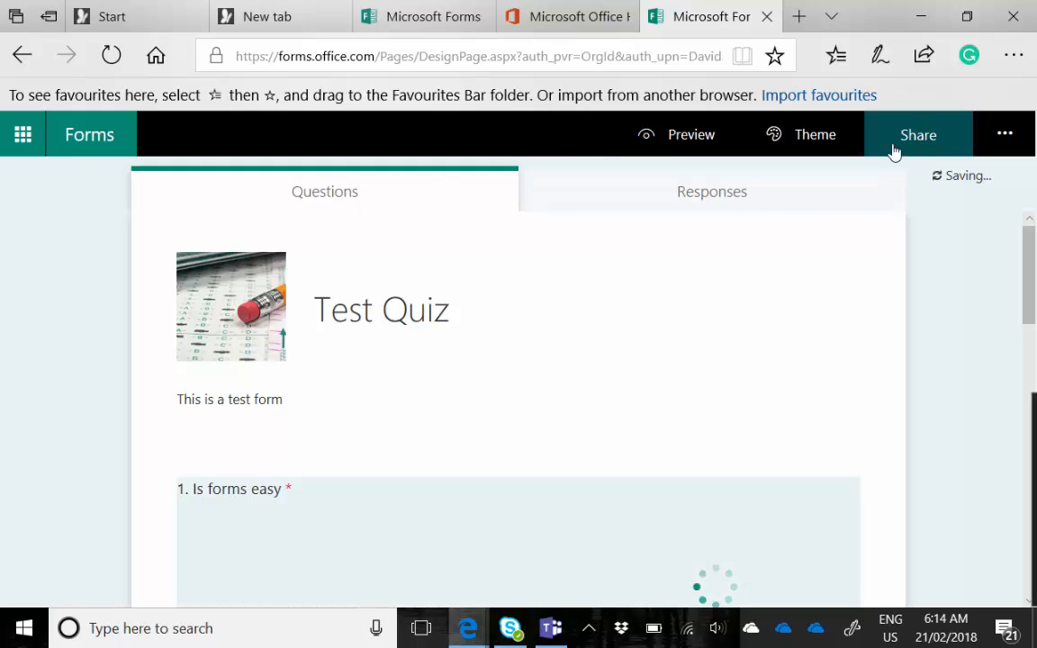
{"action": "left_click", "coordinate": [691, 136]}
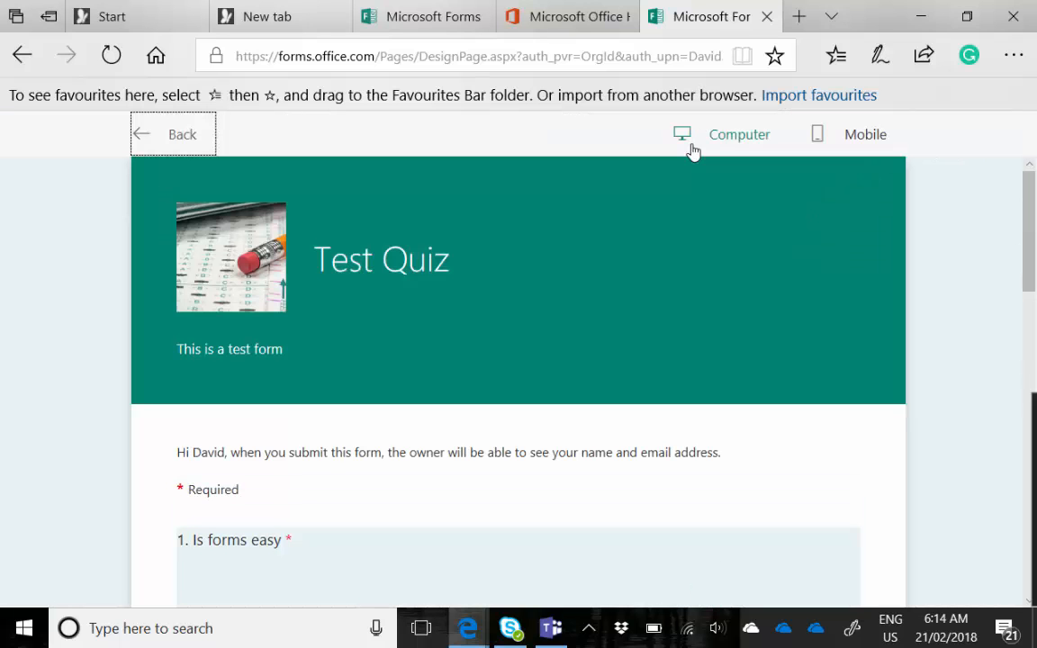
{"action": "scroll", "coordinate": [678, 276], "scroll_direction": "down", "scroll_amount": 8}
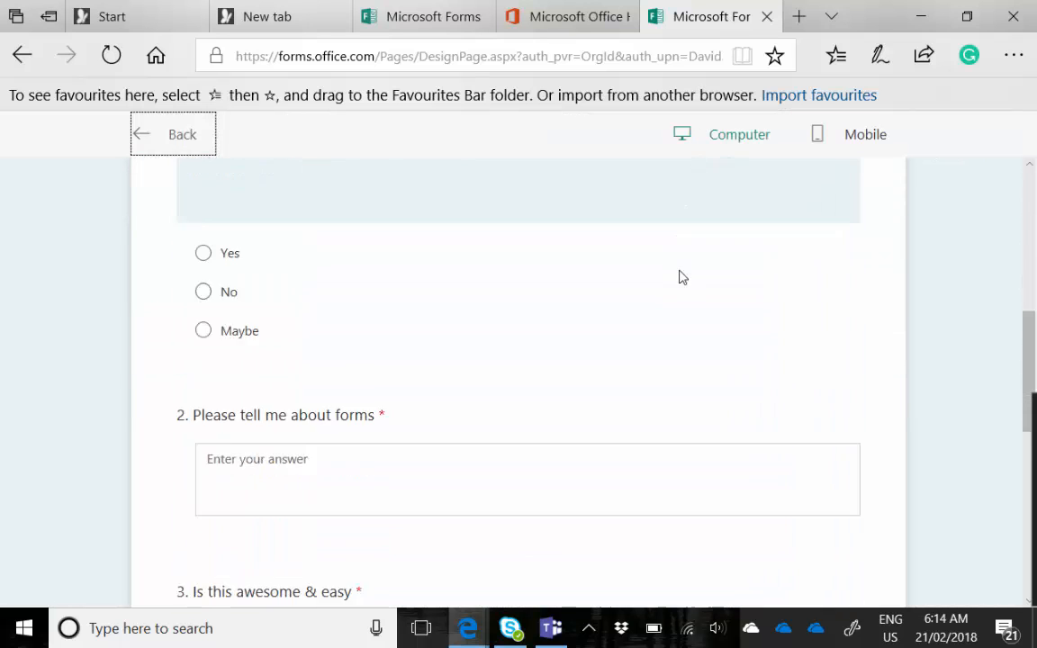
{"action": "scroll", "coordinate": [680, 277], "scroll_direction": "down", "scroll_amount": 5}
{"action": "scroll", "coordinate": [680, 276], "scroll_direction": "up", "scroll_amount": 6}
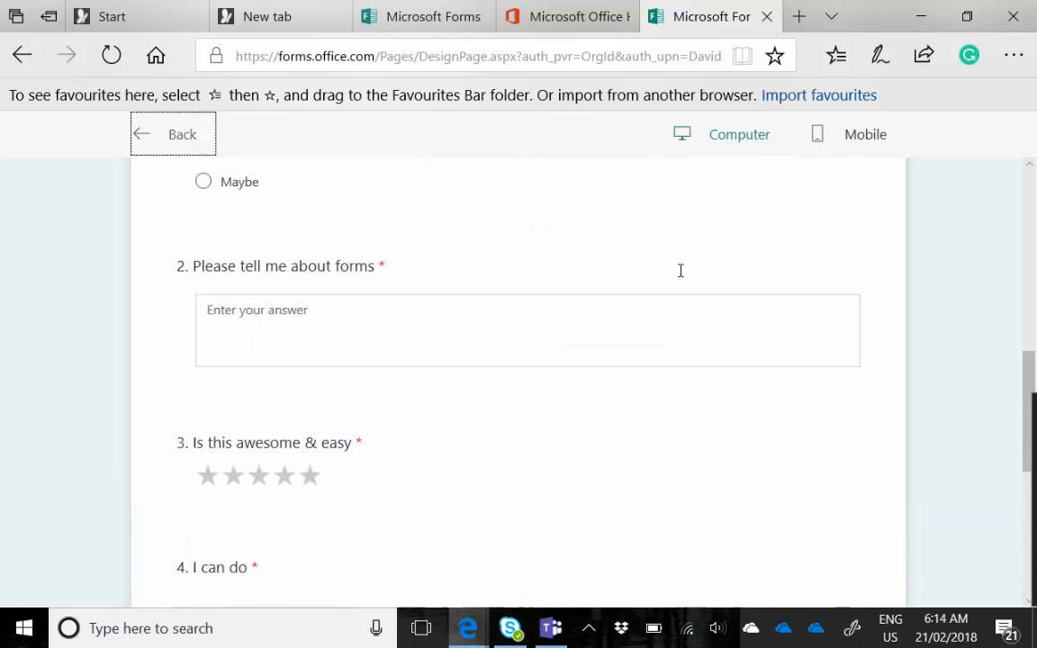
{"action": "scroll", "coordinate": [680, 276], "scroll_direction": "up", "scroll_amount": 5}
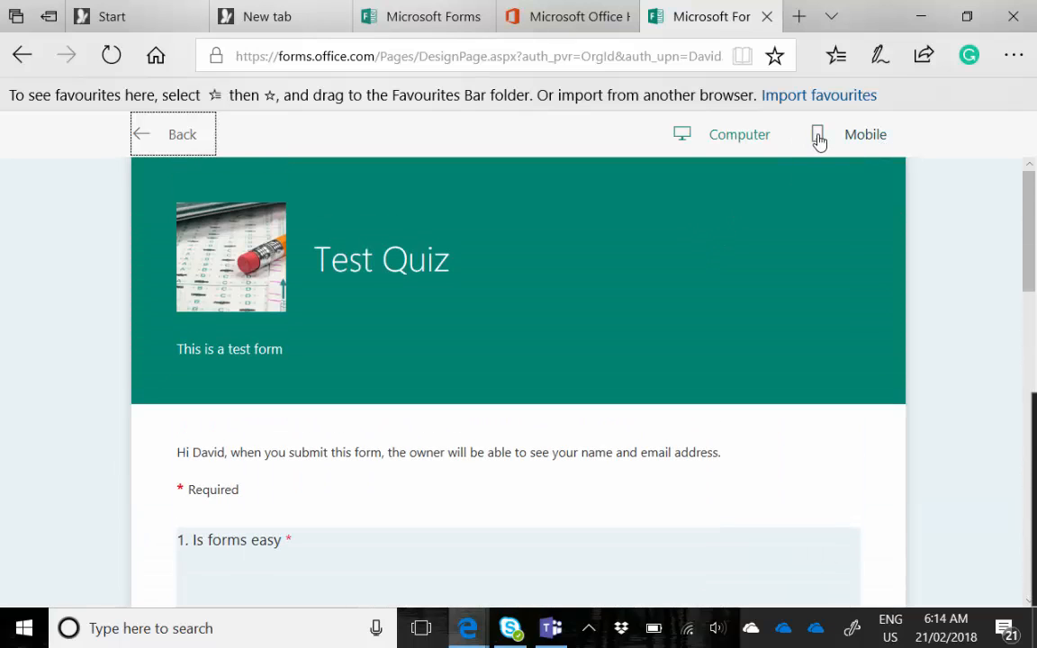
{"action": "left_click", "coordinate": [146, 137]}
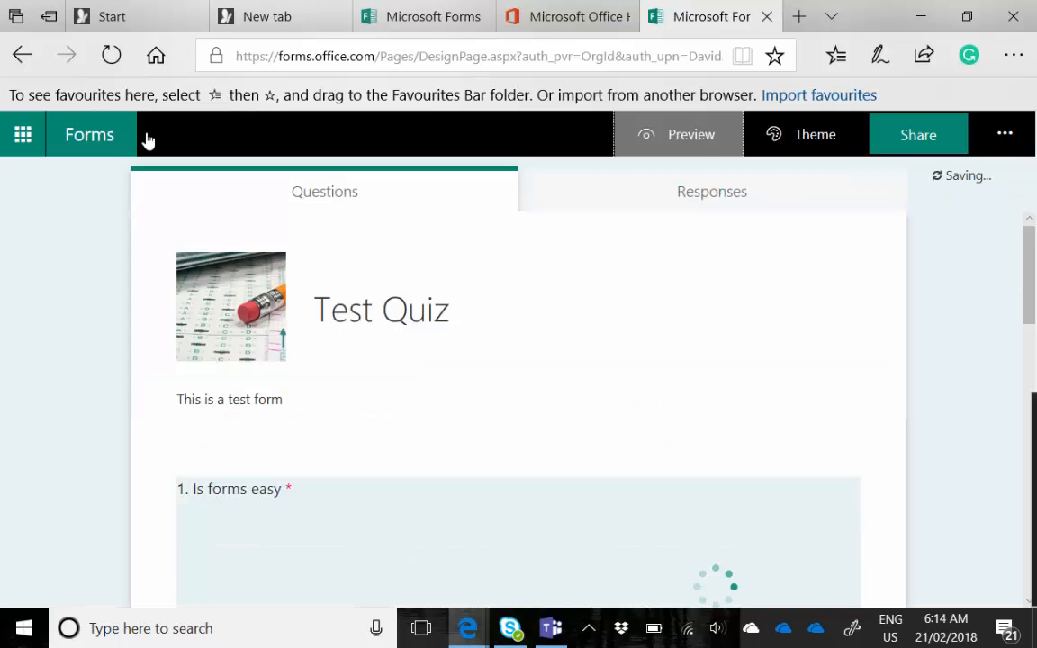
- Open the quiz's sharing options and copy the response link for people in the organization
{"action": "left_click", "coordinate": [947, 152]}
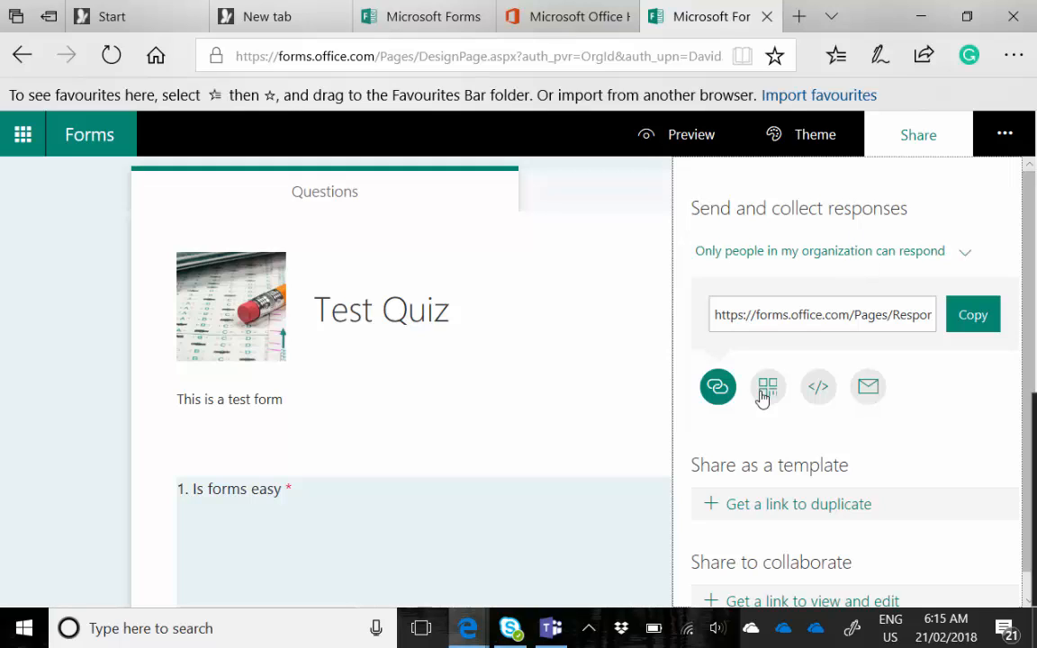
{"action": "left_click", "coordinate": [975, 328]}
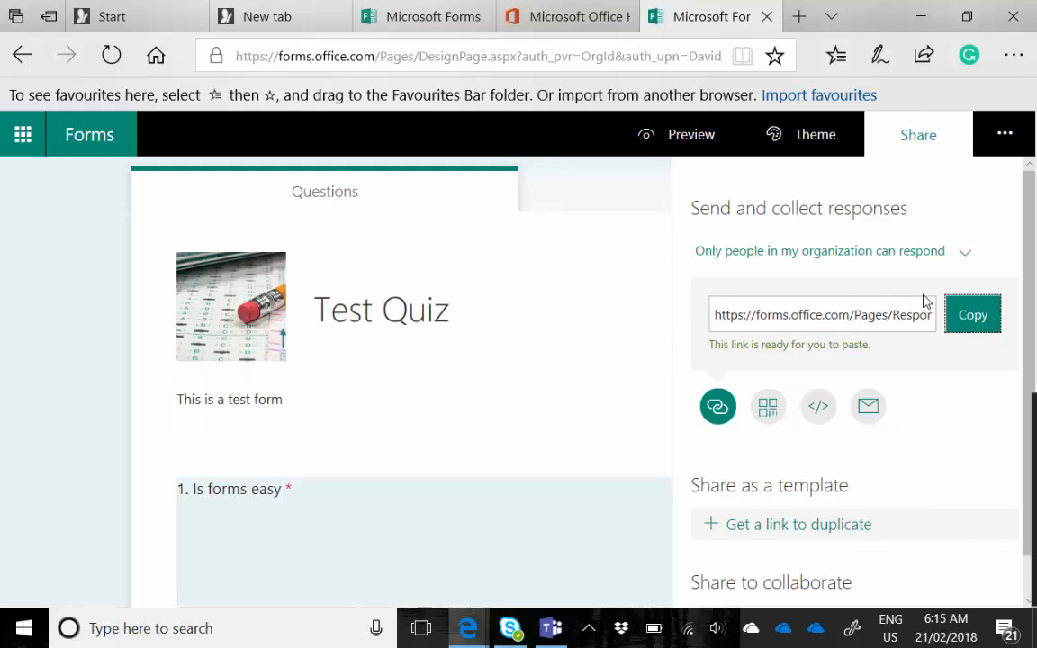
{"action": "scroll", "coordinate": [939, 433], "scroll_direction": "down", "scroll_amount": 1}
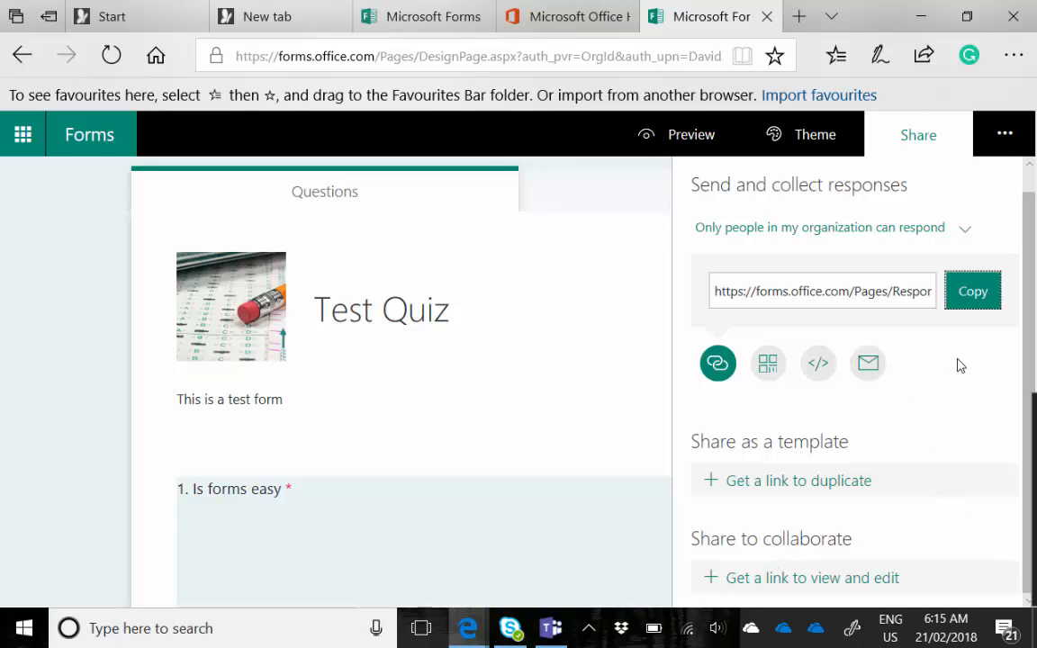
- Switch to OneNote and paste the copied quiz link onto the untitled page in the Admin section, keeping source formatting
{"action": "left_click", "coordinate": [420, 628]}
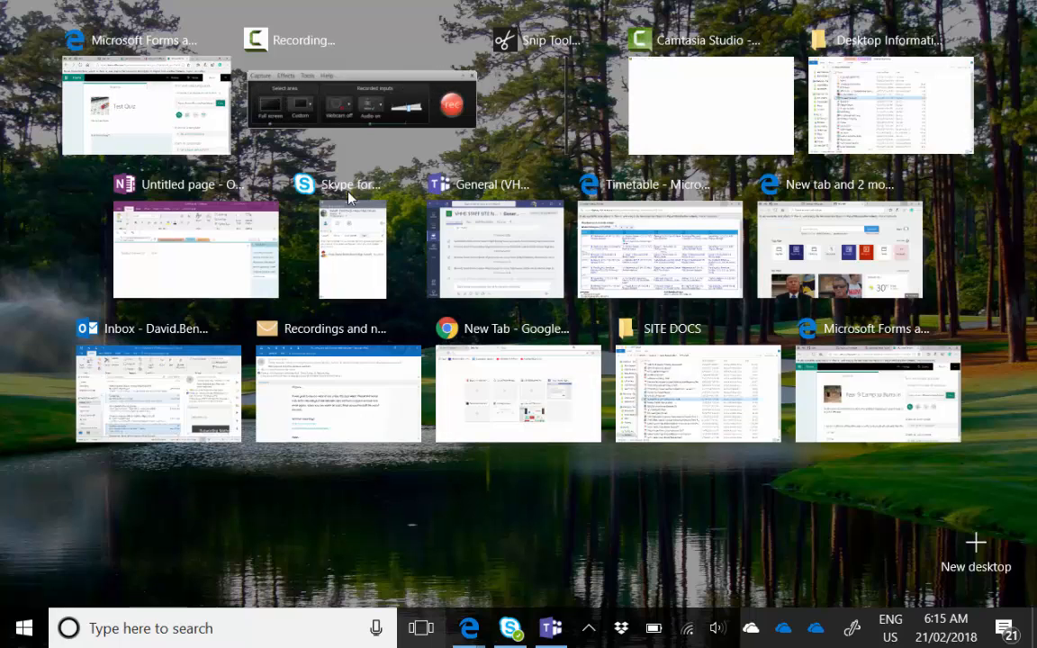
{"action": "left_click", "coordinate": [212, 260]}
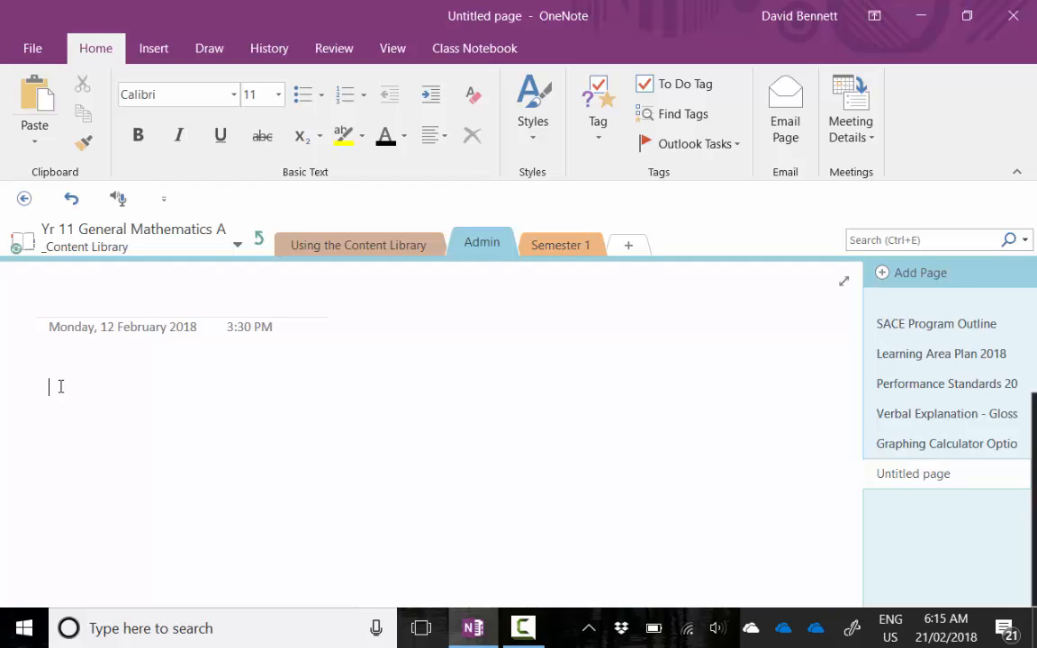
{"action": "right_click", "coordinate": [70, 379]}
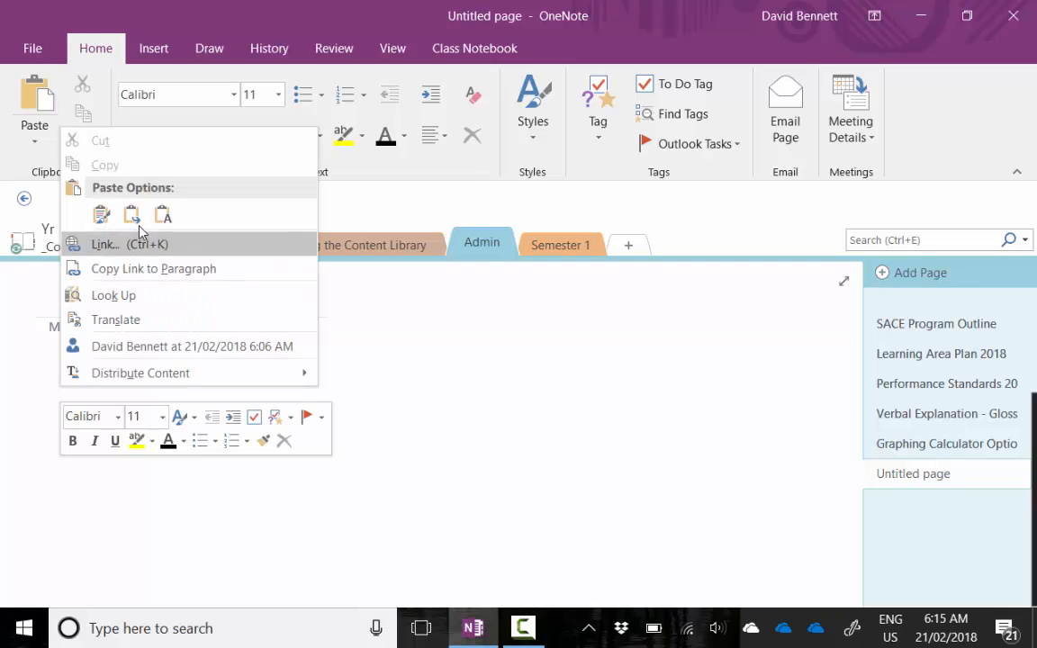
{"action": "left_click", "coordinate": [100, 216]}
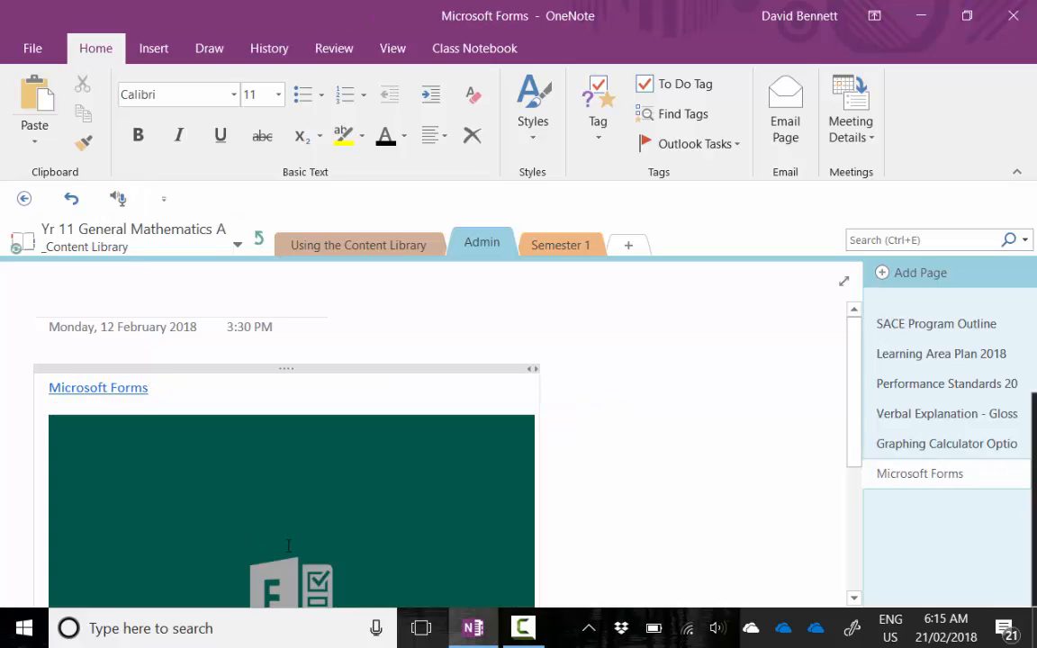
{"action": "scroll", "coordinate": [693, 463], "scroll_direction": "down", "scroll_amount": 2}
{"action": "scroll", "coordinate": [693, 463], "scroll_direction": "down", "scroll_amount": 2}
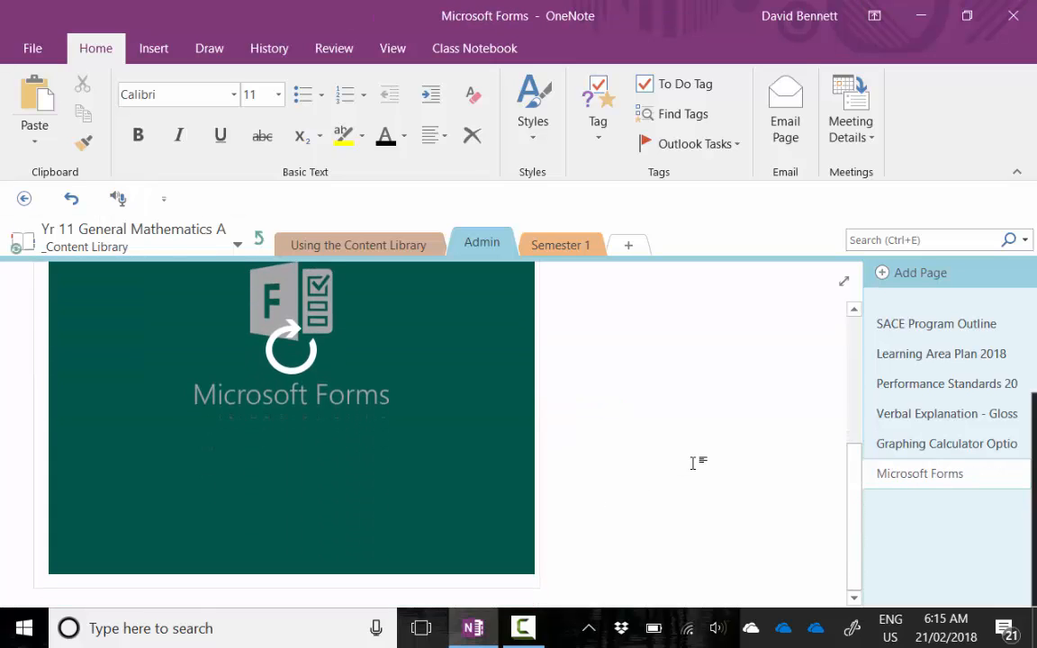
{"action": "scroll", "coordinate": [694, 463], "scroll_direction": "up", "scroll_amount": 3}
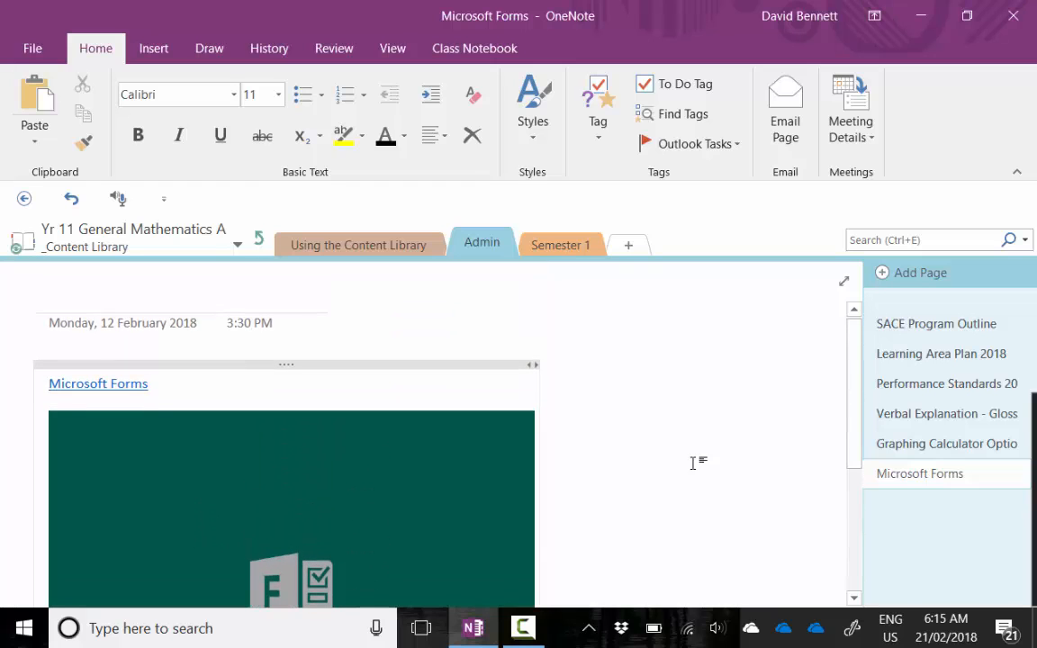
- Open the pasted Microsoft Forms link in the browser and look through the quiz's response page
{"action": "left_click", "coordinate": [137, 385]}
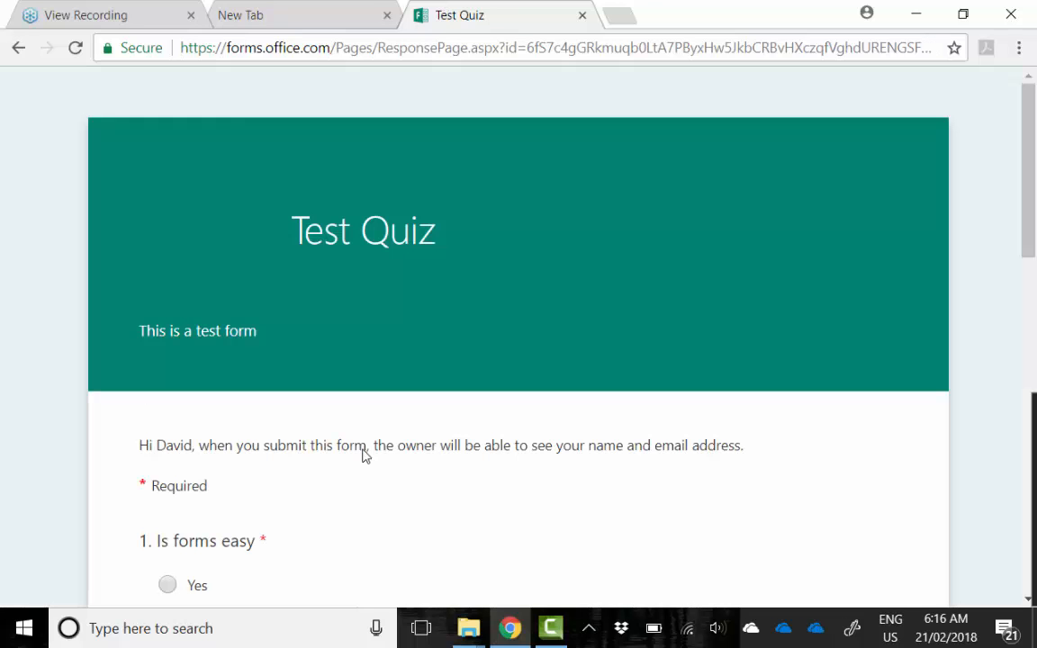
{"action": "scroll", "coordinate": [504, 371], "scroll_direction": "down", "scroll_amount": 8}
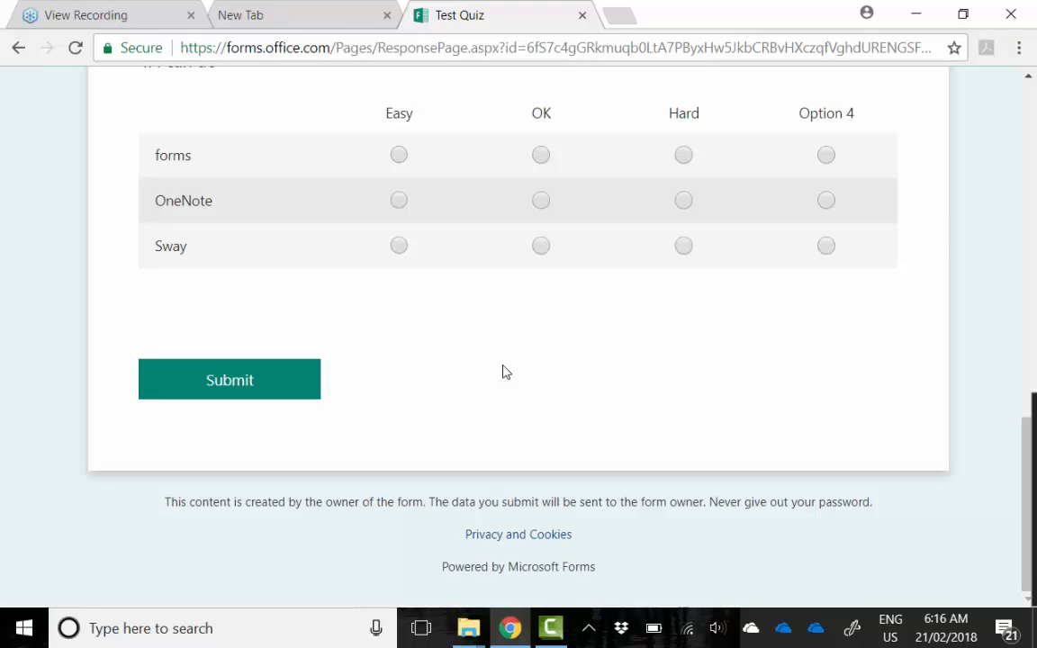
{"action": "scroll", "coordinate": [503, 372], "scroll_direction": "up", "scroll_amount": 10}
{"action": "scroll", "coordinate": [503, 372], "scroll_direction": "down", "scroll_amount": 3}
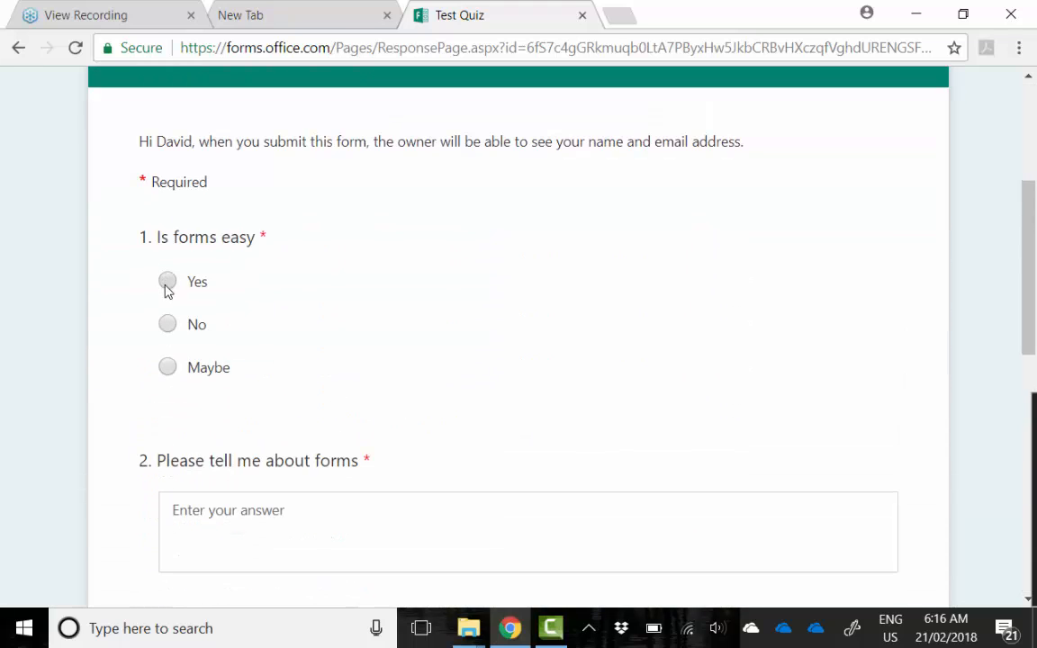
- Answer question 1 with Yes, question 2 with "chbeoucbsucbqsdcph", and rate question 3 four stars
{"action": "left_click", "coordinate": [166, 282]}
{"action": "scroll", "coordinate": [180, 450], "scroll_direction": "down", "scroll_amount": 3}
{"action": "left_click", "coordinate": [219, 206]}
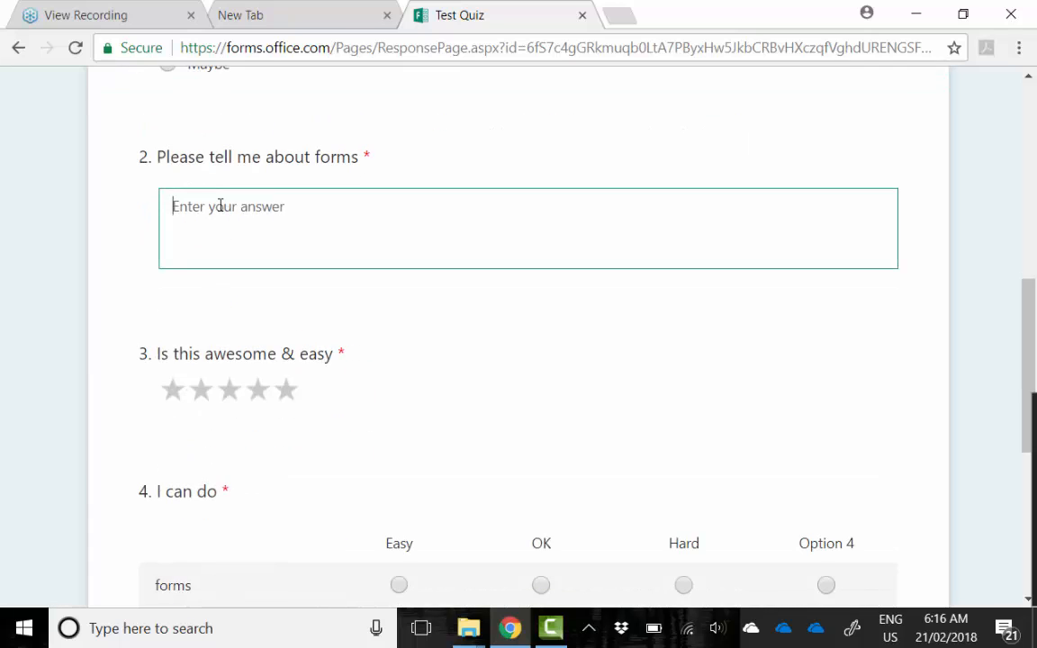
{"action": "type", "text": "chbeoucbsucbqsdcph"}
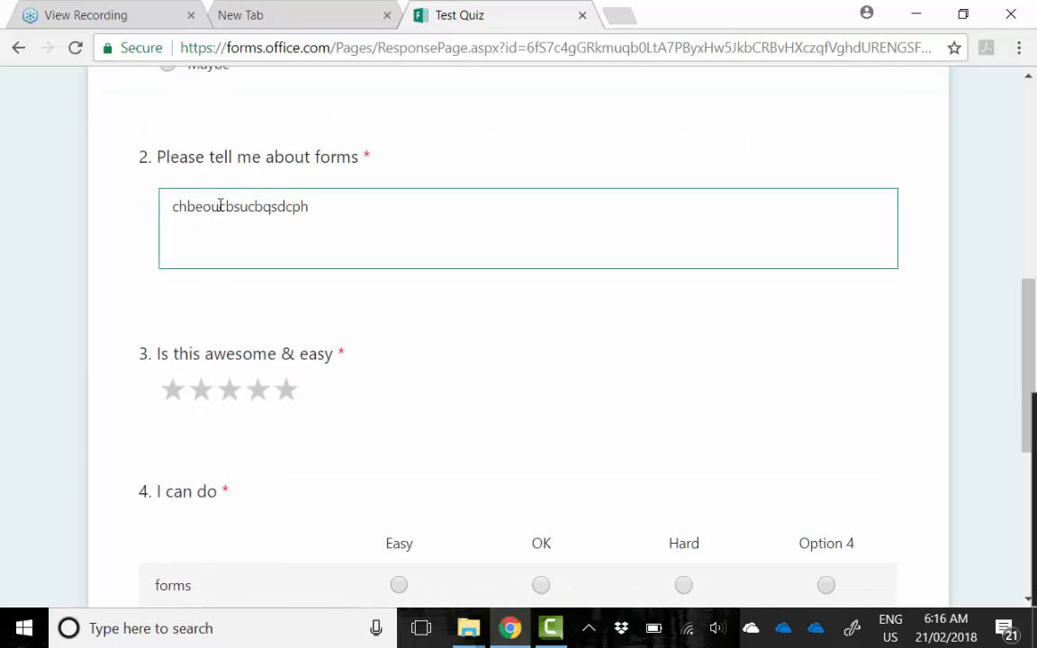
{"action": "left_click", "coordinate": [257, 396]}
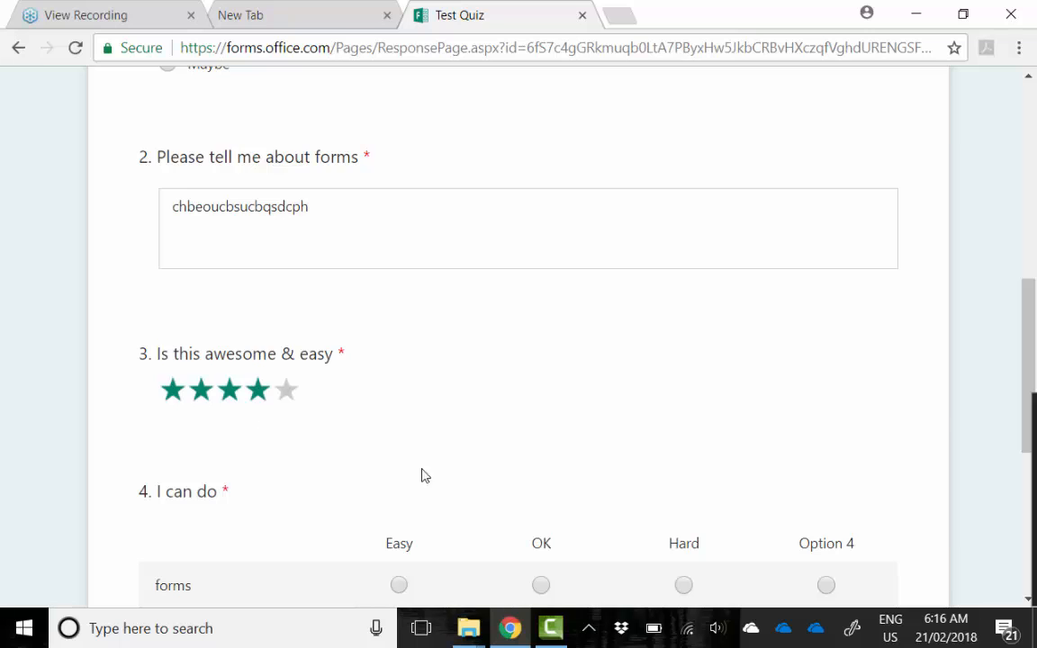
- Rate forms as OK and both OneNote and Sway as Easy in question 4, and submit the response
{"action": "scroll", "coordinate": [425, 475], "scroll_direction": "down", "scroll_amount": 1}
{"action": "scroll", "coordinate": [432, 467], "scroll_direction": "down", "scroll_amount": 3}
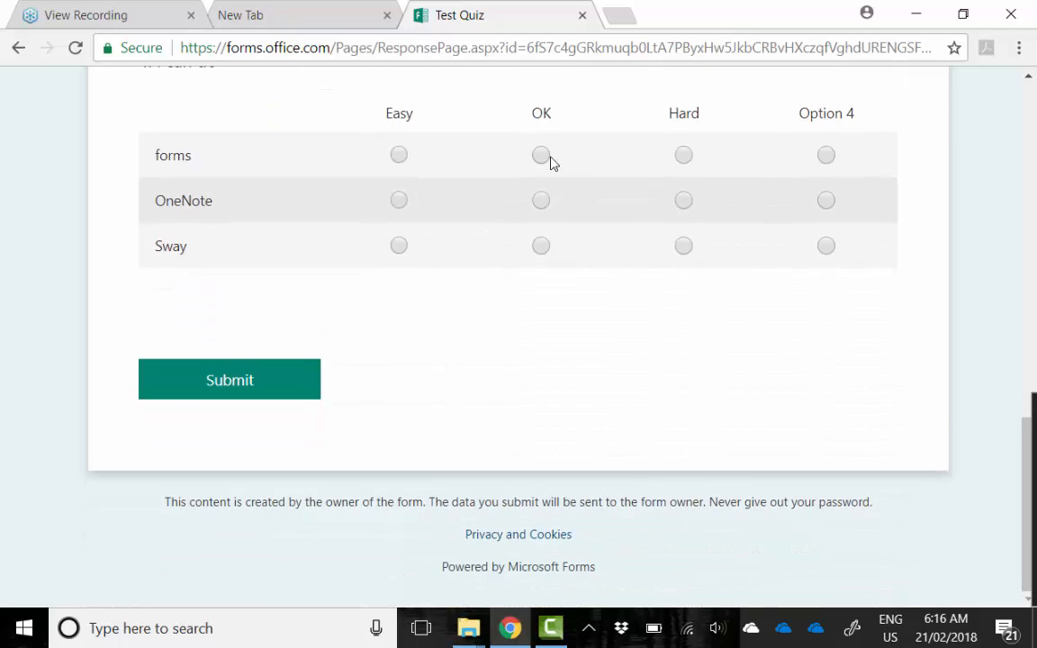
{"action": "left_click", "coordinate": [398, 246]}
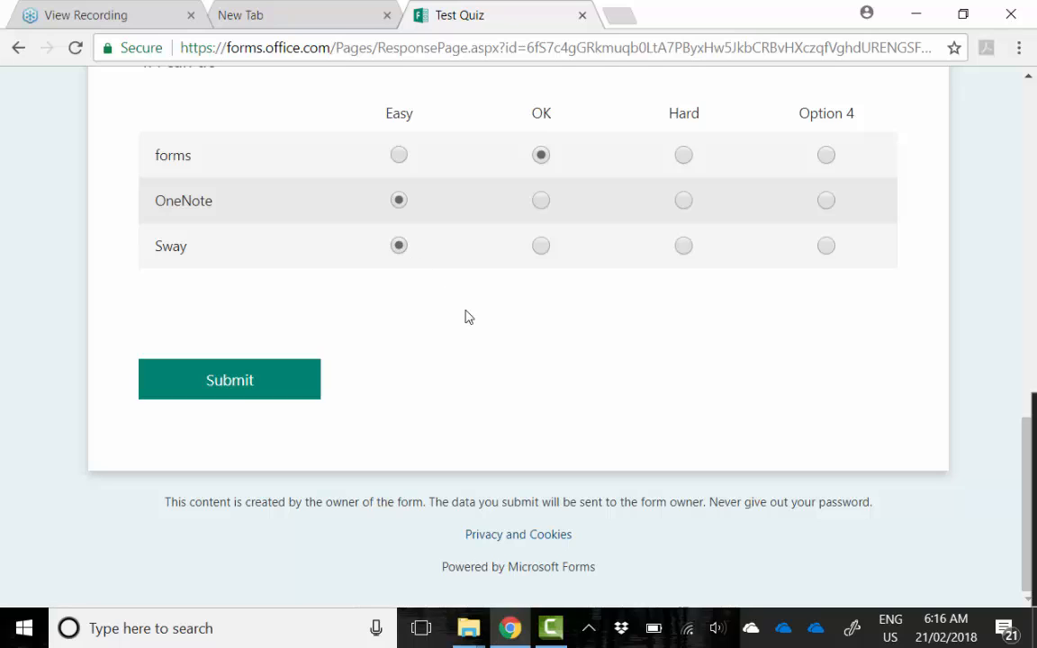
{"action": "left_click", "coordinate": [232, 390]}
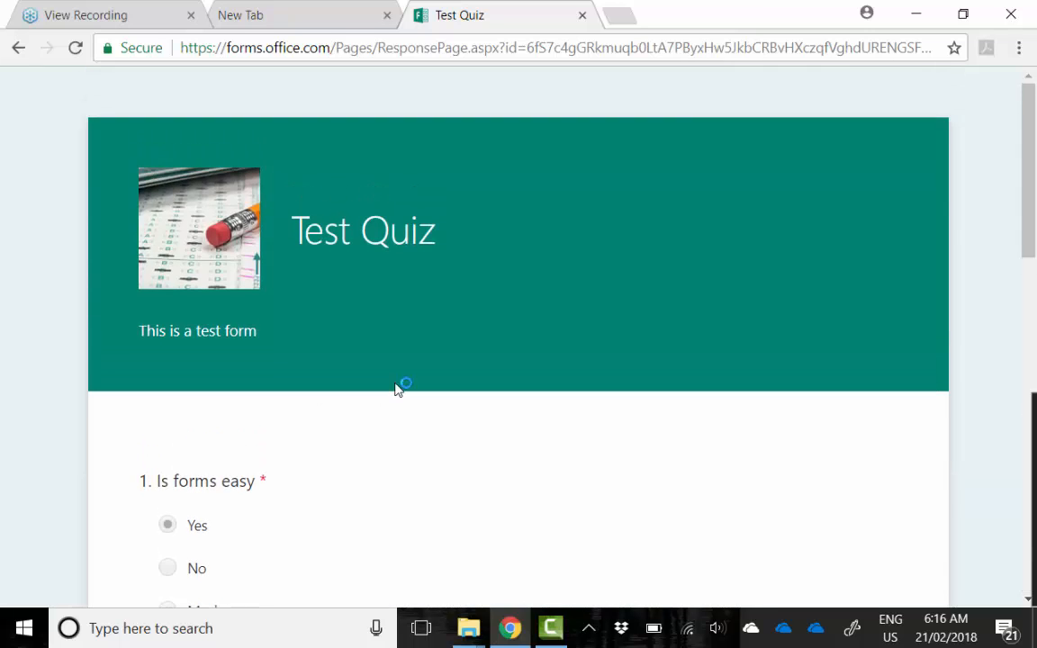
- Look over the submitted answers and switch to the Daymap Day Plan page in Edge
{"action": "scroll", "coordinate": [399, 387], "scroll_direction": "down", "scroll_amount": 5}
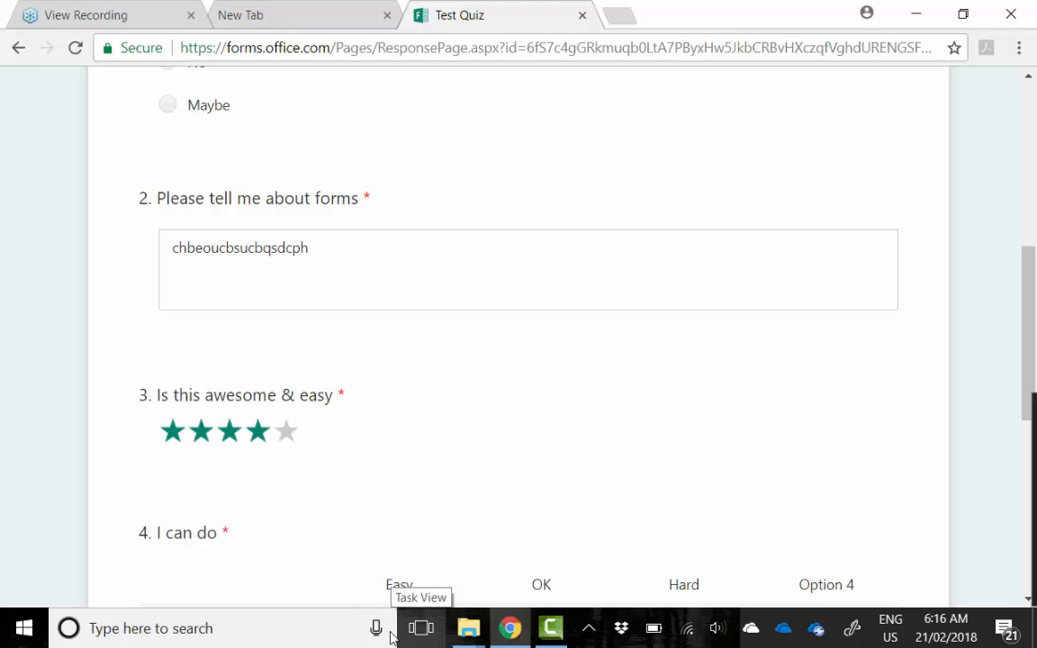
{"action": "left_click", "coordinate": [24, 628]}
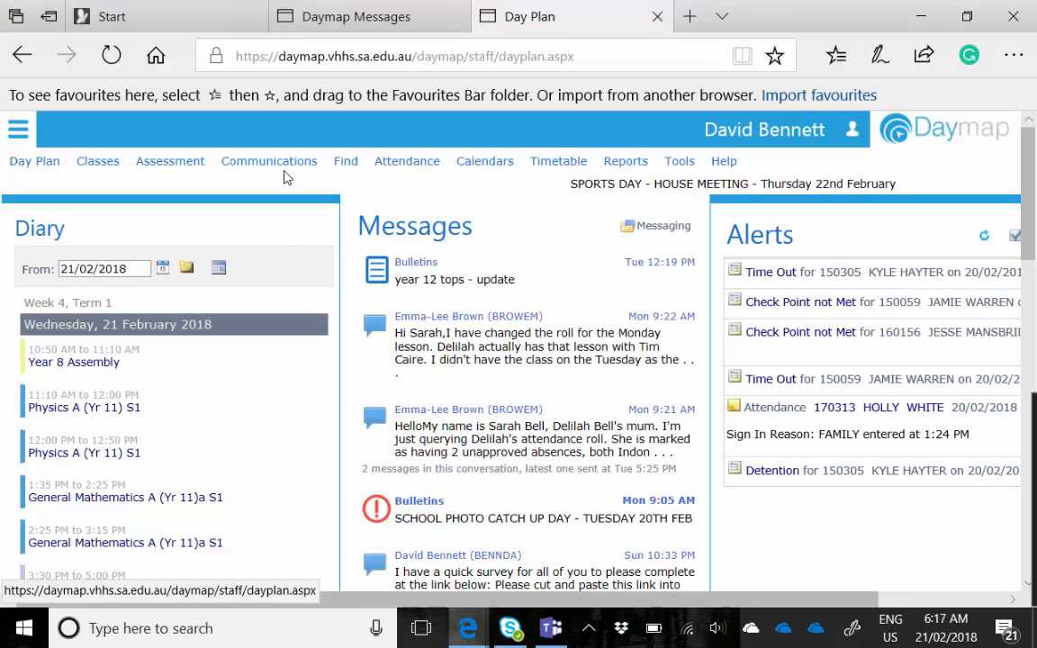
- Start a new message in Daymap Messages and add the chosen contact's name as its recipient
{"action": "mouse_move", "coordinate": [271, 167]}
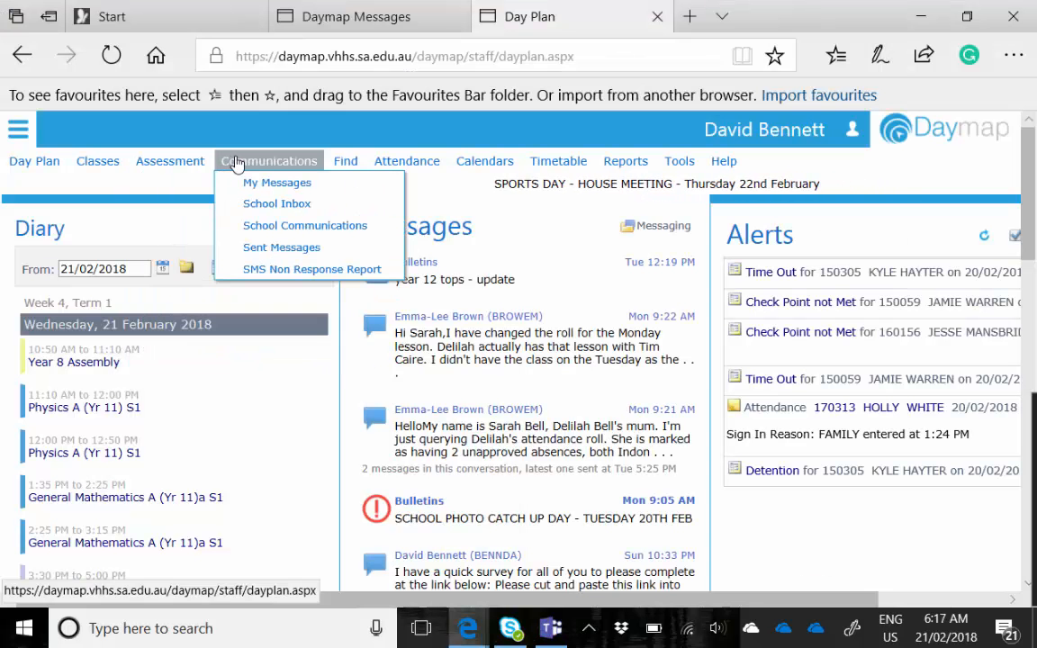
{"action": "left_click", "coordinate": [241, 184]}
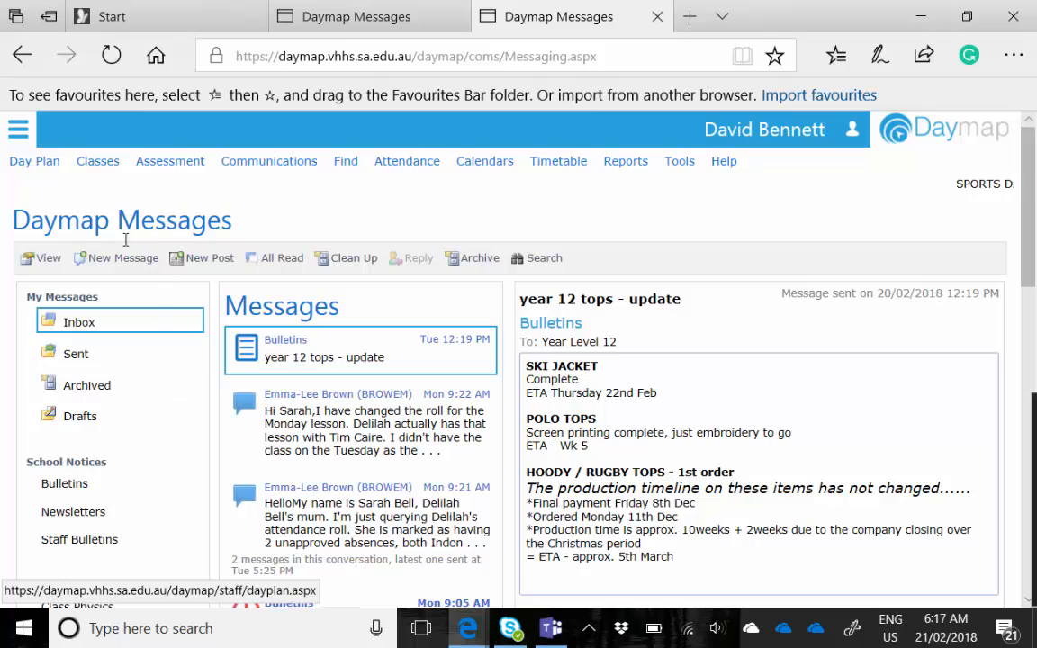
{"action": "left_click", "coordinate": [116, 267]}
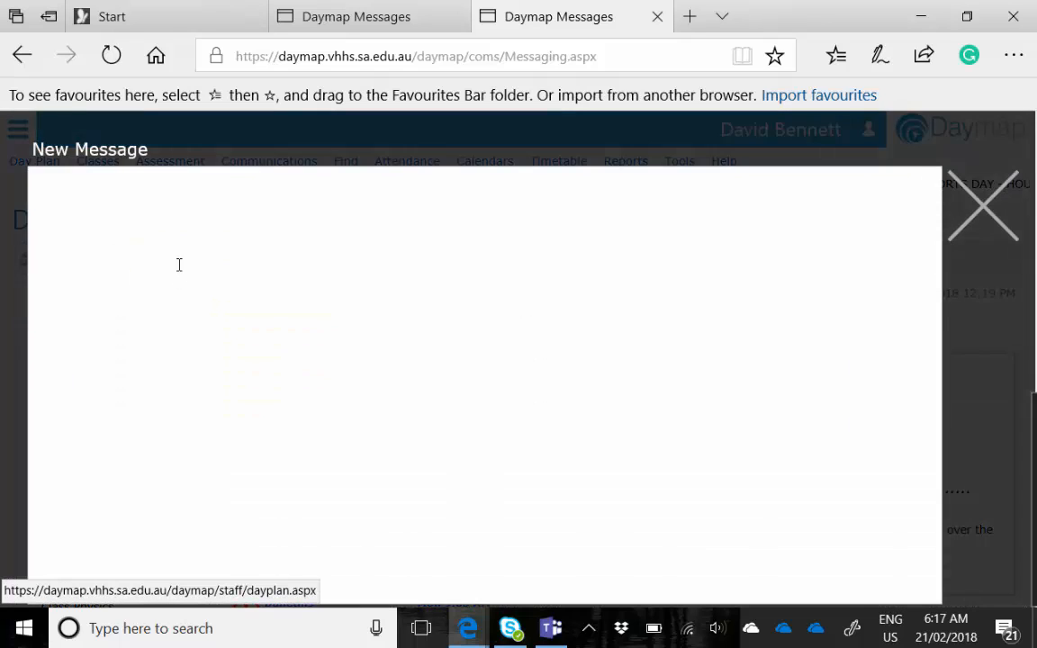
{"action": "left_click", "coordinate": [263, 240]}
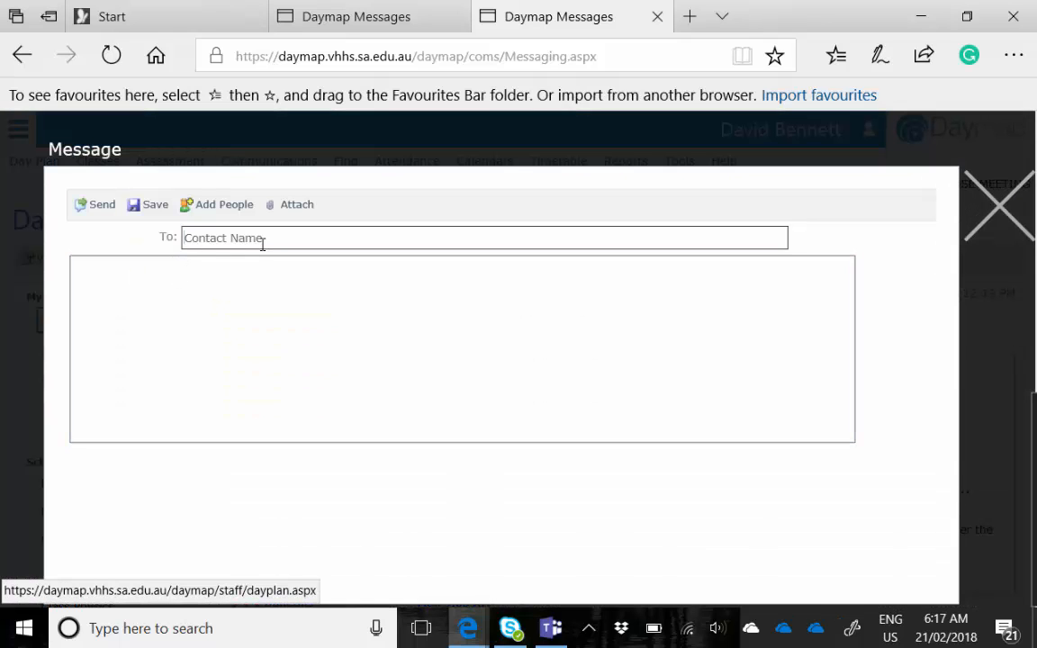
{"action": "type", "text": "david"}
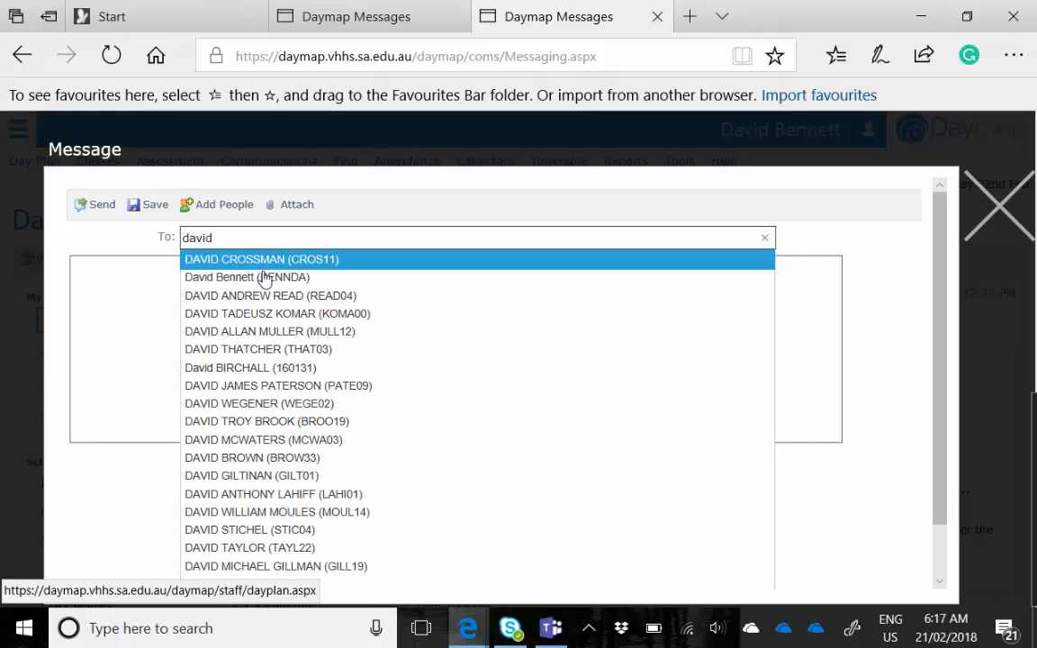
{"action": "left_click", "coordinate": [266, 277]}
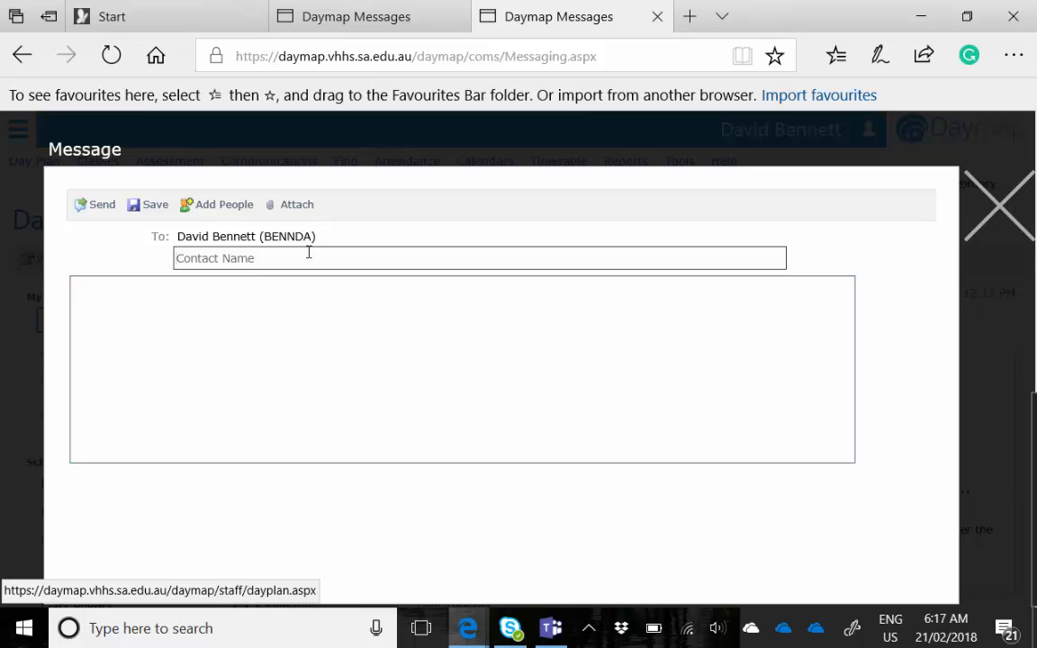
- Attach the copied Microsoft Forms response link to the message as a web site link titled "Forms Survey"
{"action": "left_click", "coordinate": [306, 206]}
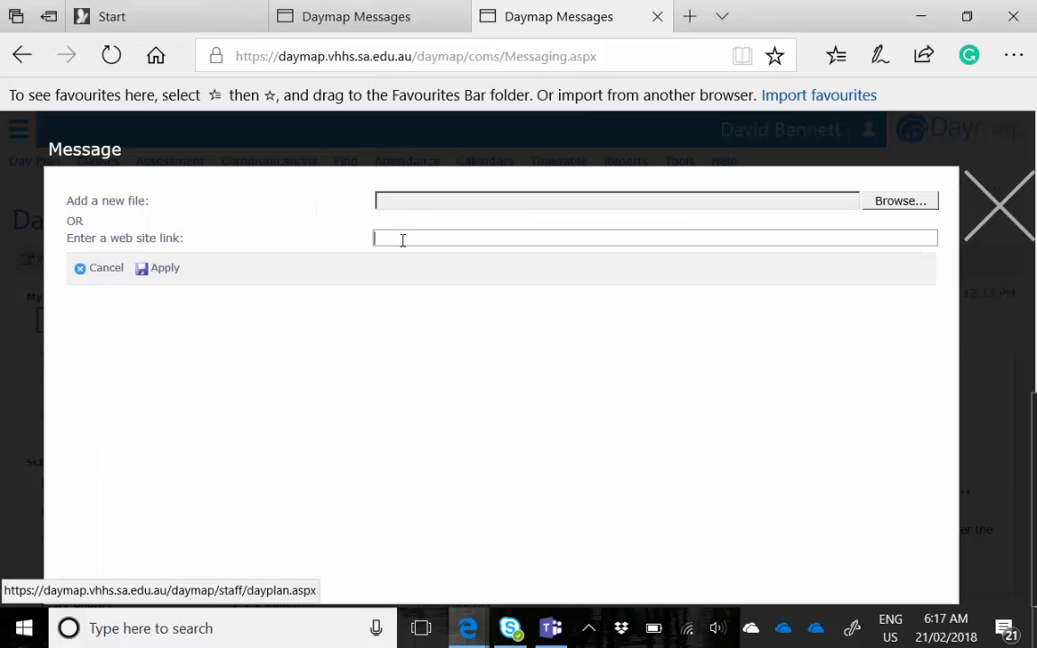
{"action": "key", "text": "ctrl+v"}
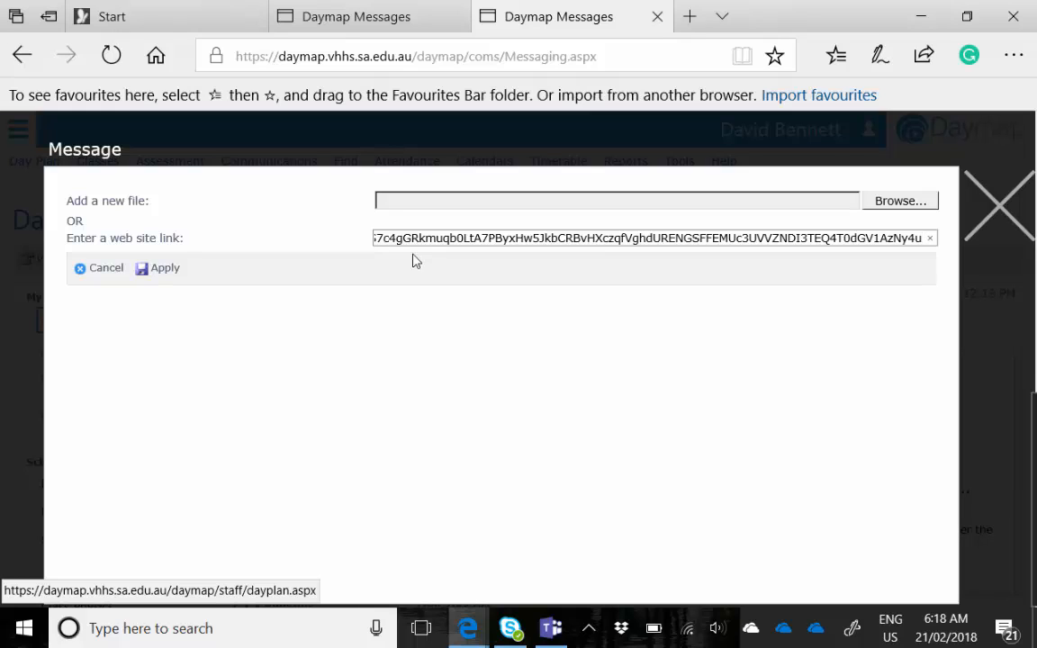
{"action": "left_click", "coordinate": [159, 275]}
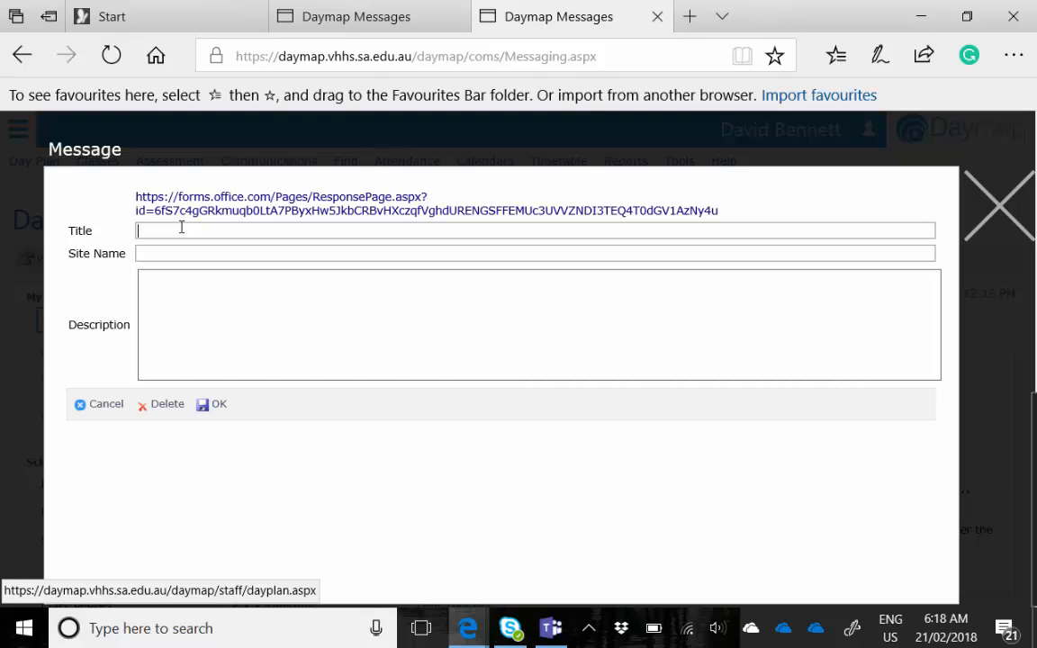
{"action": "left_click", "coordinate": [209, 413]}
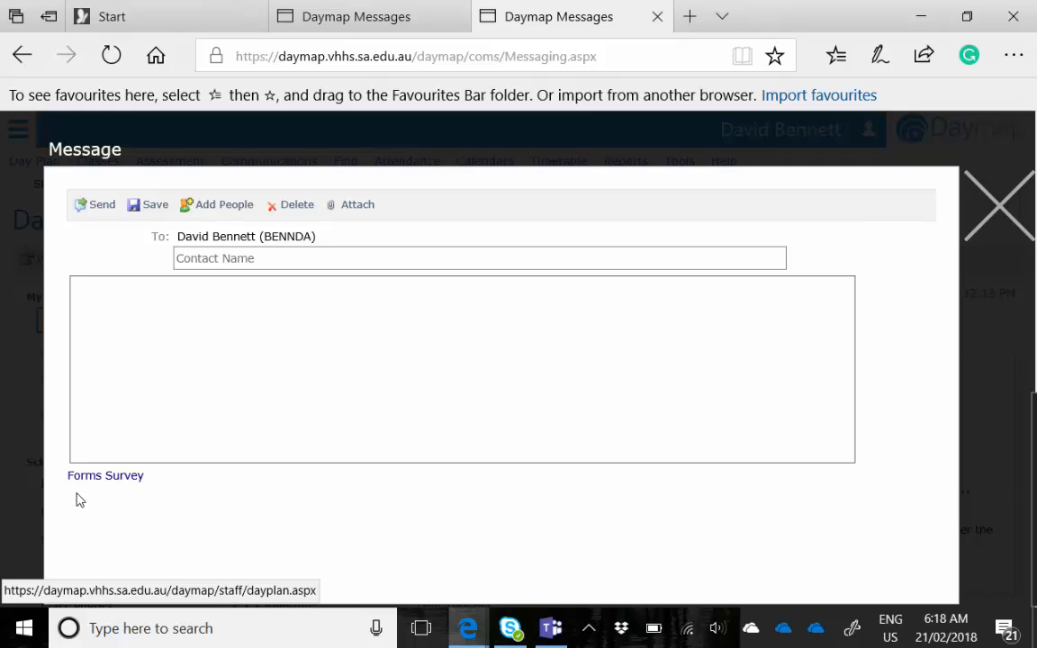
{"action": "left_click_drag", "start_coordinate": [80, 501], "coordinate": [122, 487]}
{"action": "left_click", "coordinate": [155, 414]}
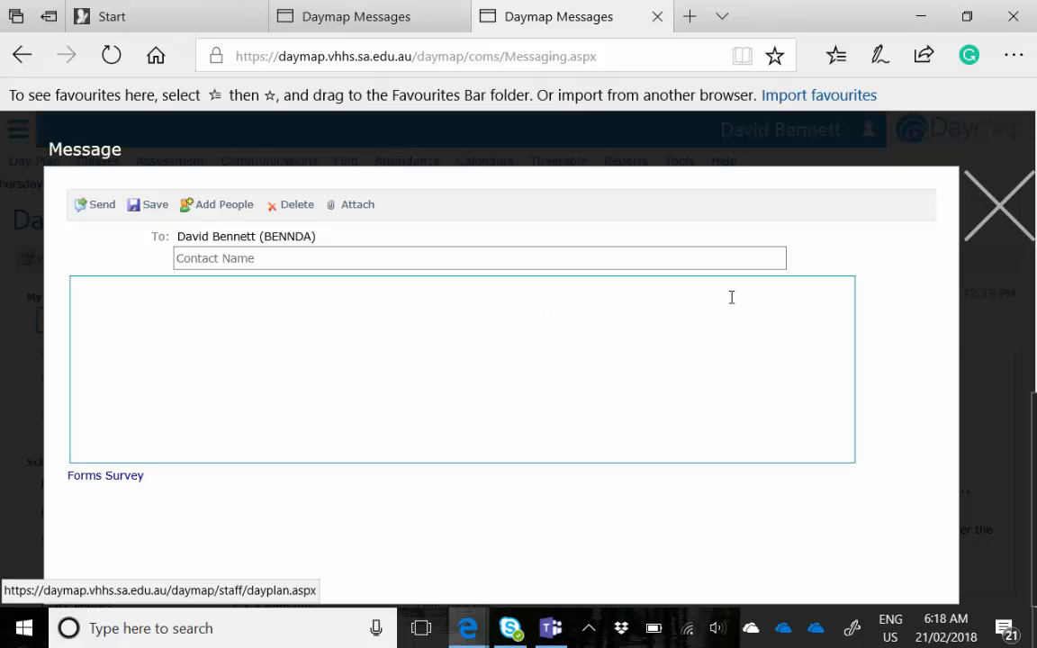
- Close the Daymap message without sending it and switch to the Edge window showing Test Quiz in Microsoft Forms
{"action": "left_click", "coordinate": [999, 212]}
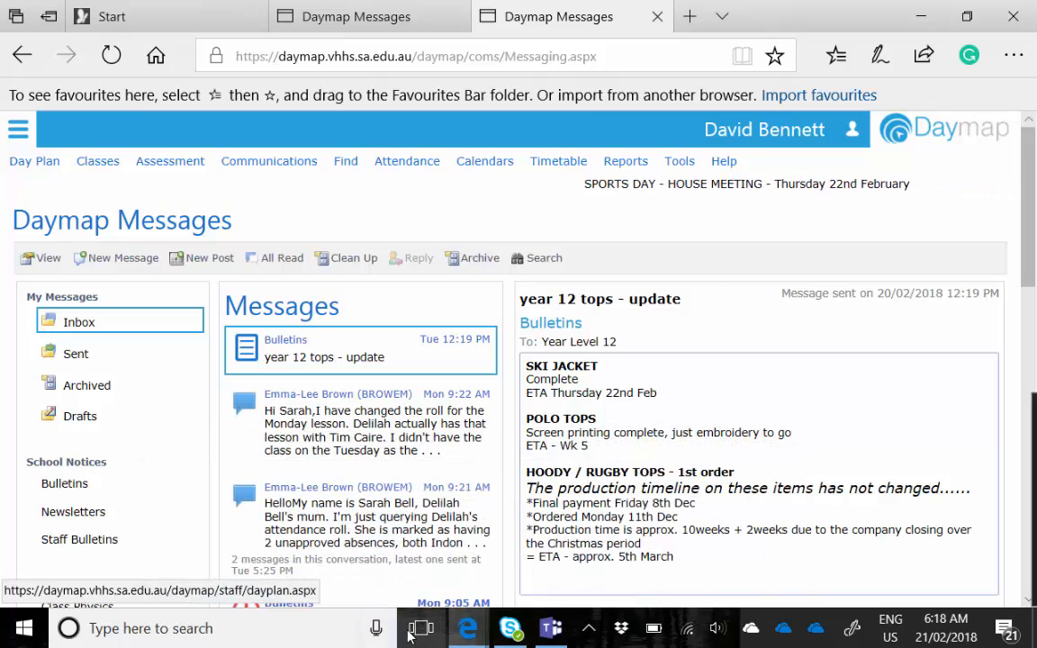
{"action": "left_click", "coordinate": [412, 633]}
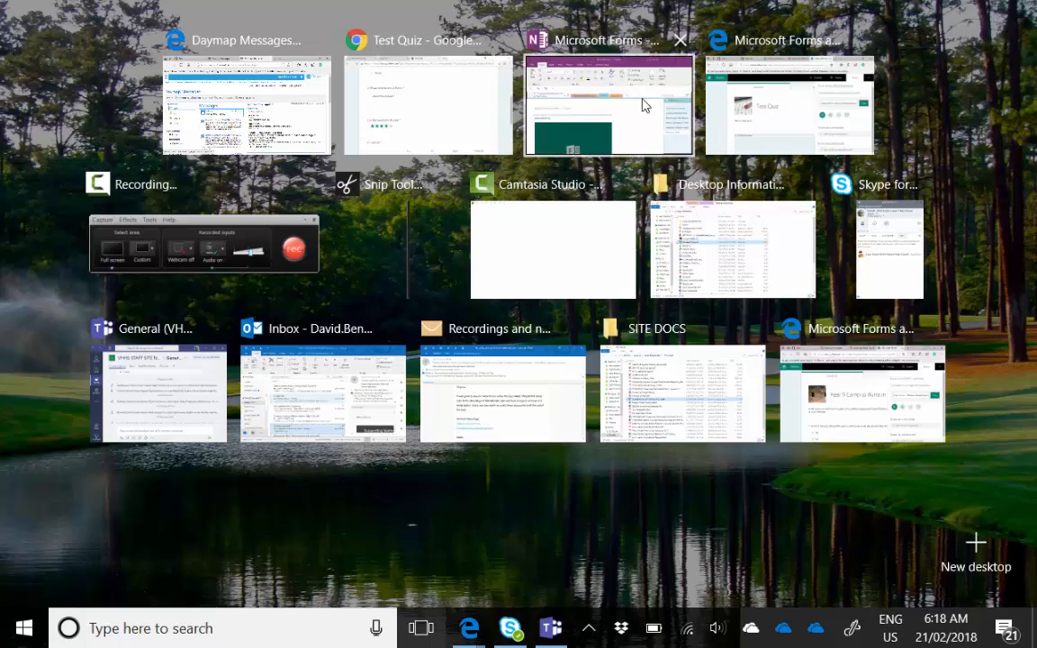
{"action": "left_click", "coordinate": [643, 106]}
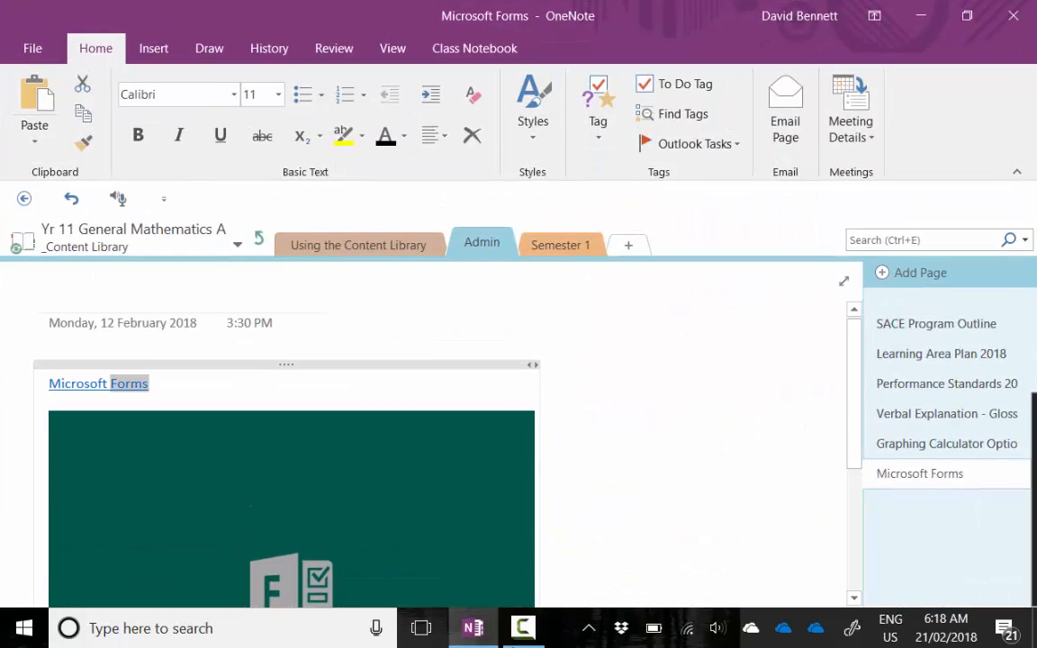
{"action": "left_click", "coordinate": [421, 630]}
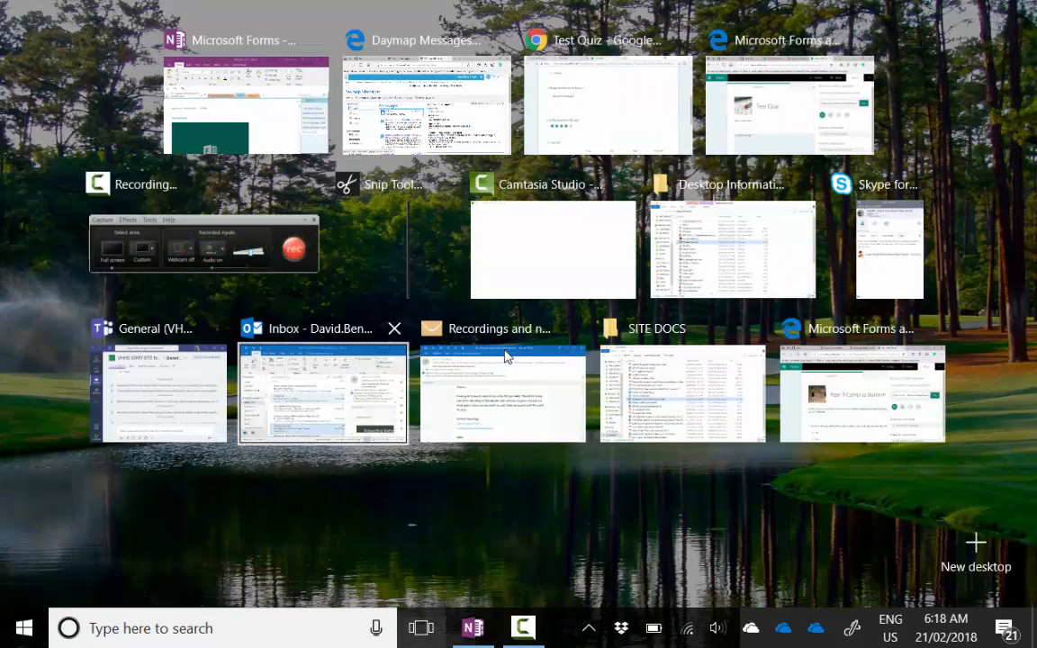
{"action": "left_click", "coordinate": [779, 138]}
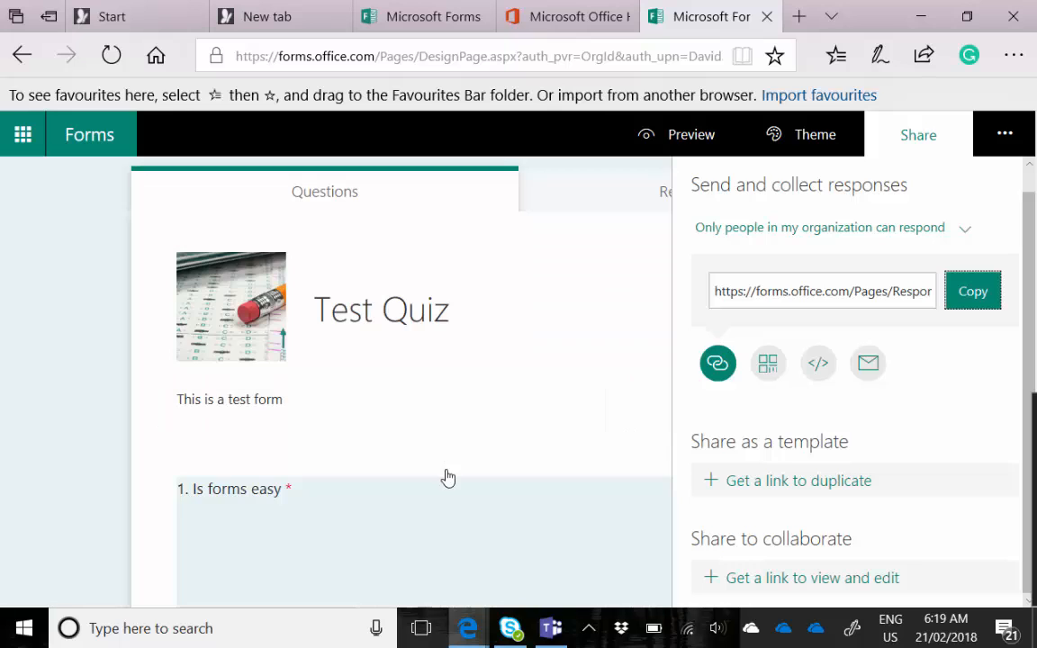
- Close the sharing options and look through the response summary of Test Quiz, question by question
{"action": "left_click", "coordinate": [446, 479]}
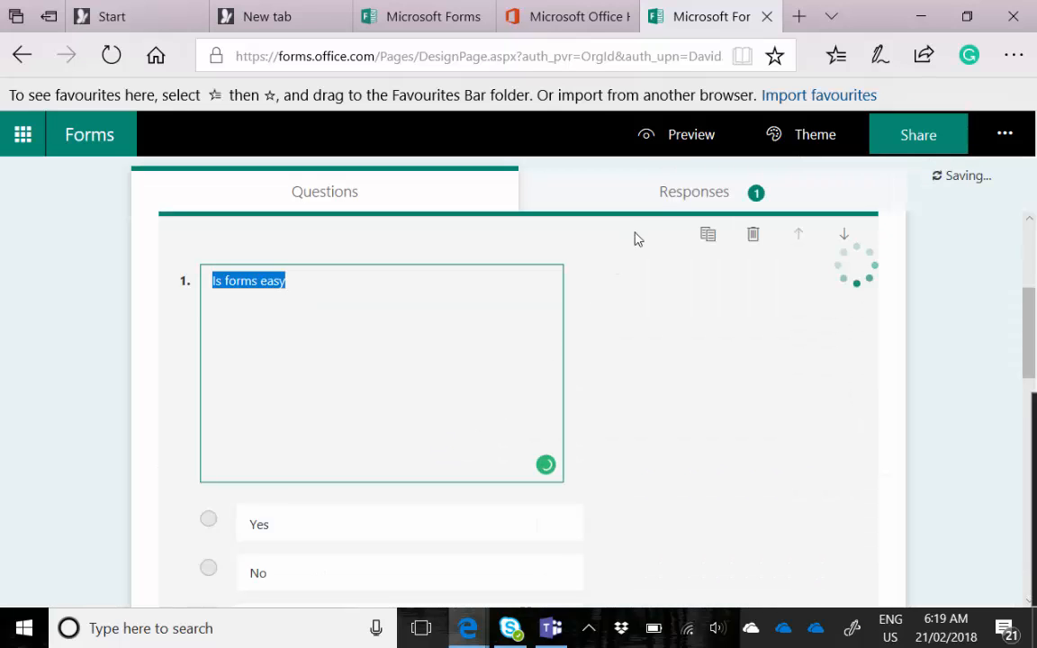
{"action": "left_click", "coordinate": [682, 194]}
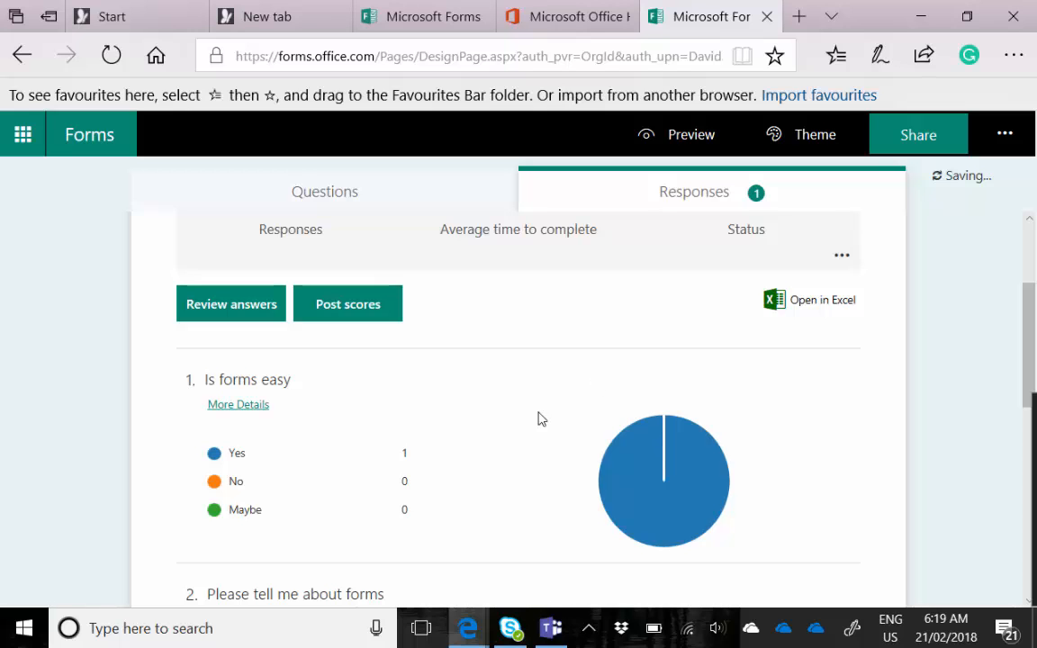
{"action": "scroll", "coordinate": [531, 419], "scroll_direction": "down", "scroll_amount": 4}
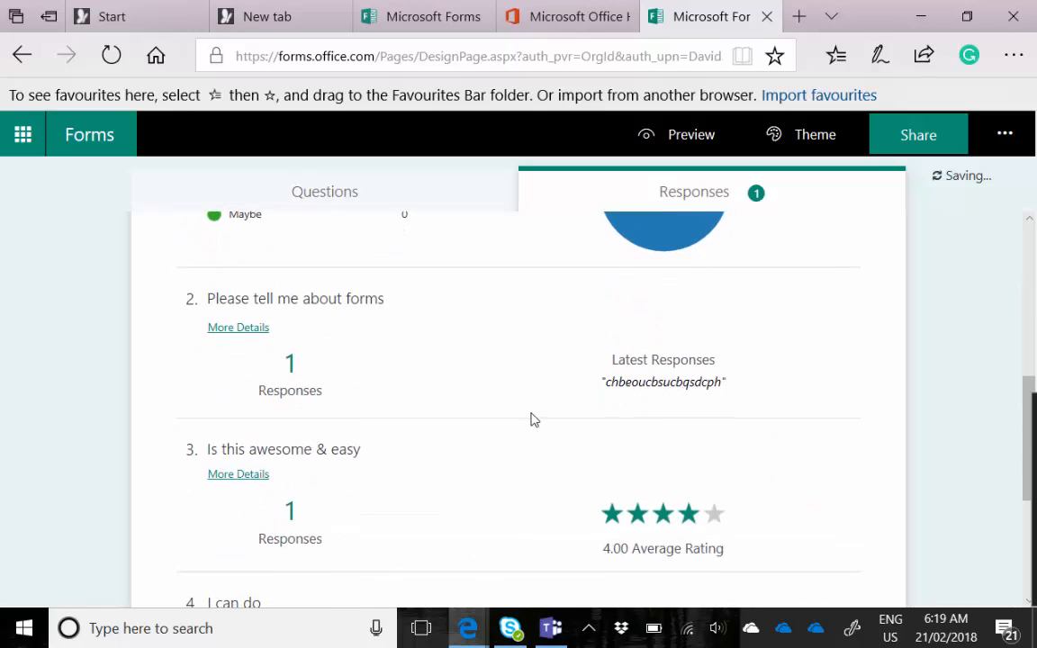
{"action": "scroll", "coordinate": [531, 420], "scroll_direction": "down", "scroll_amount": 3}
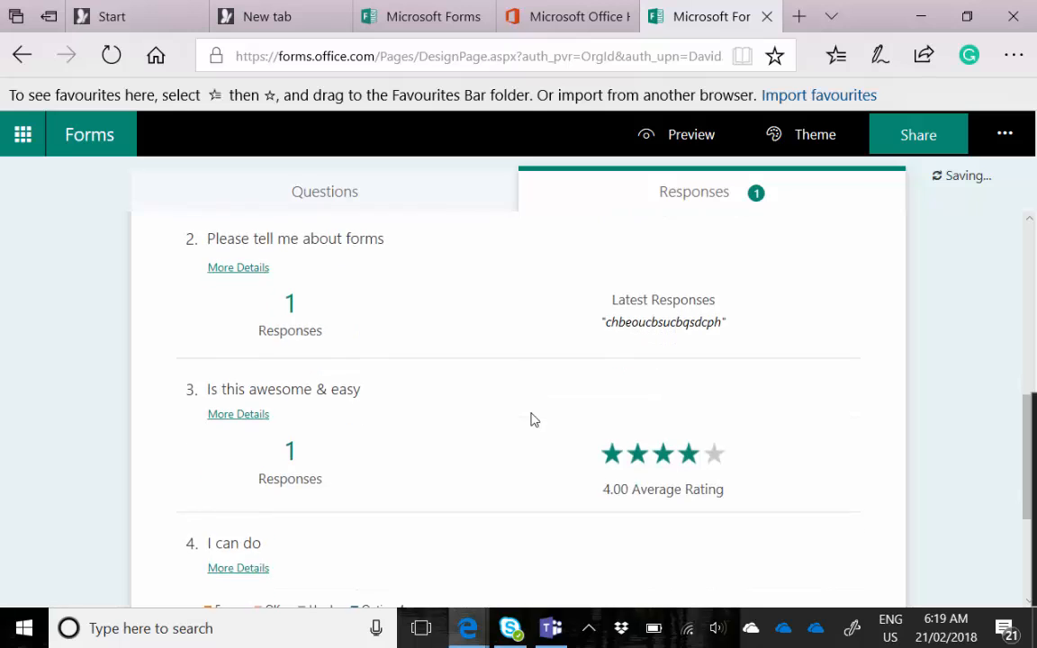
{"action": "scroll", "coordinate": [532, 419], "scroll_direction": "up", "scroll_amount": 10}
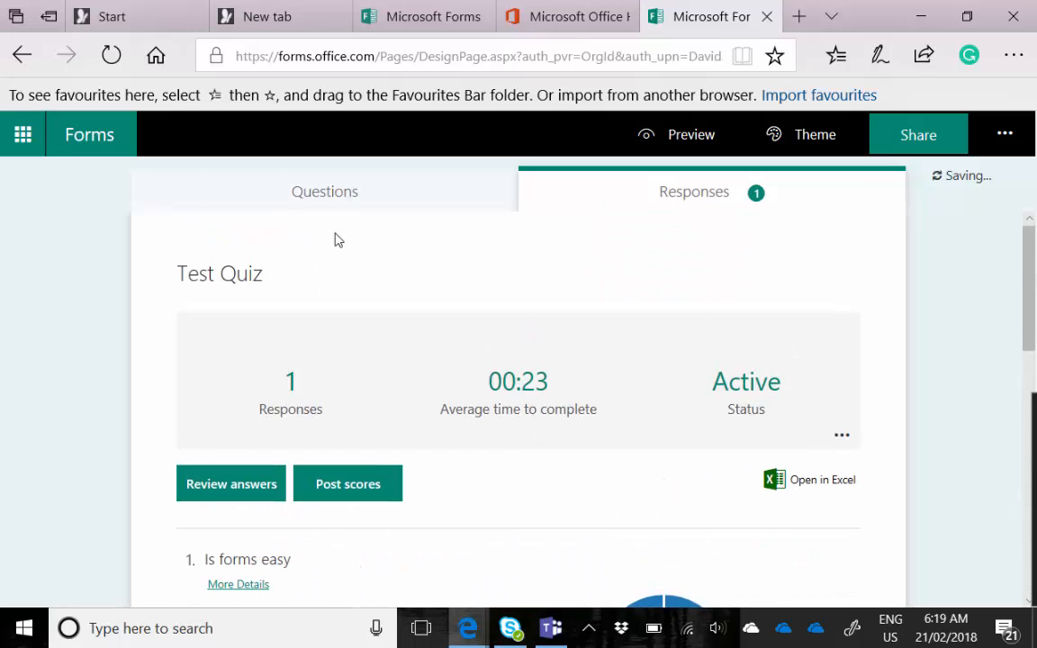
- Return to the list of forms and open the responses of "Year 9 Camp to Burra in 2017"
{"action": "left_click", "coordinate": [69, 127]}
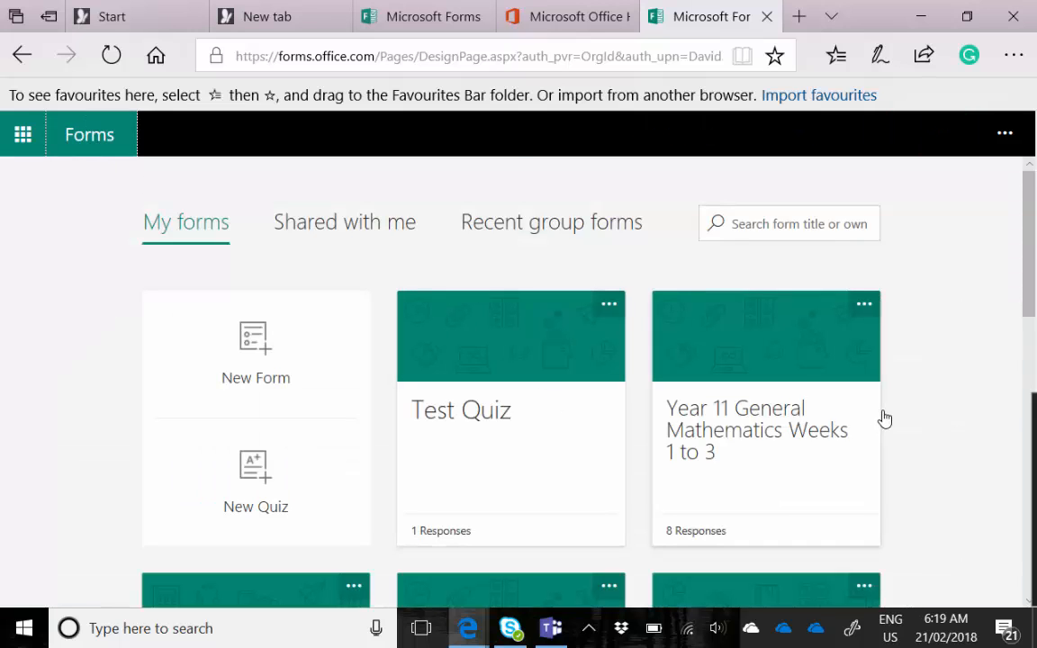
{"action": "scroll", "coordinate": [837, 404], "scroll_direction": "down", "scroll_amount": 3}
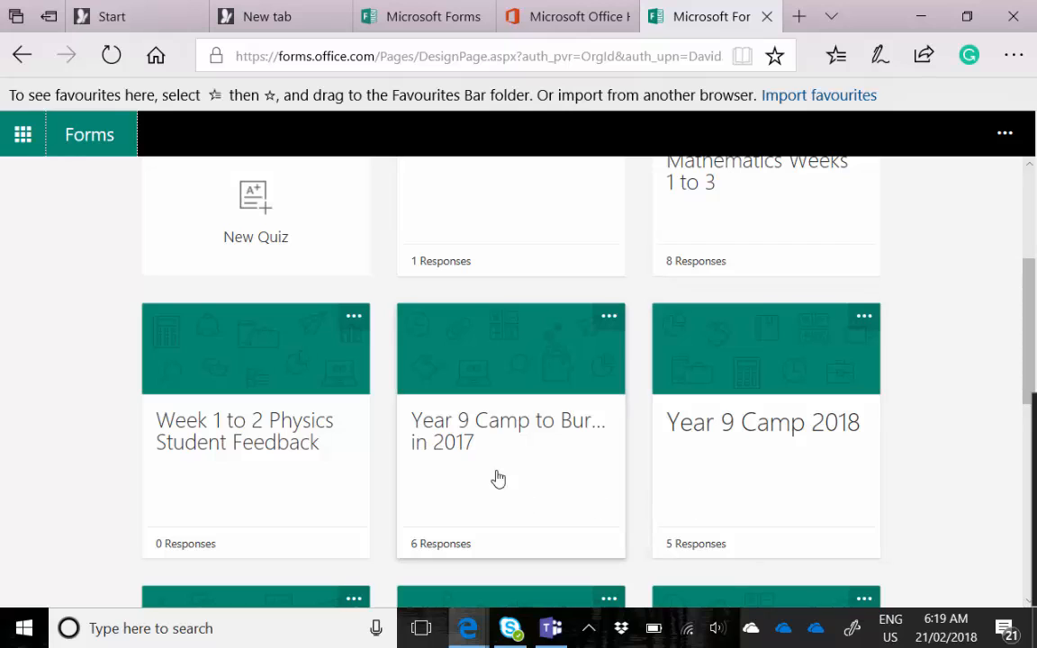
{"action": "left_click", "coordinate": [493, 436]}
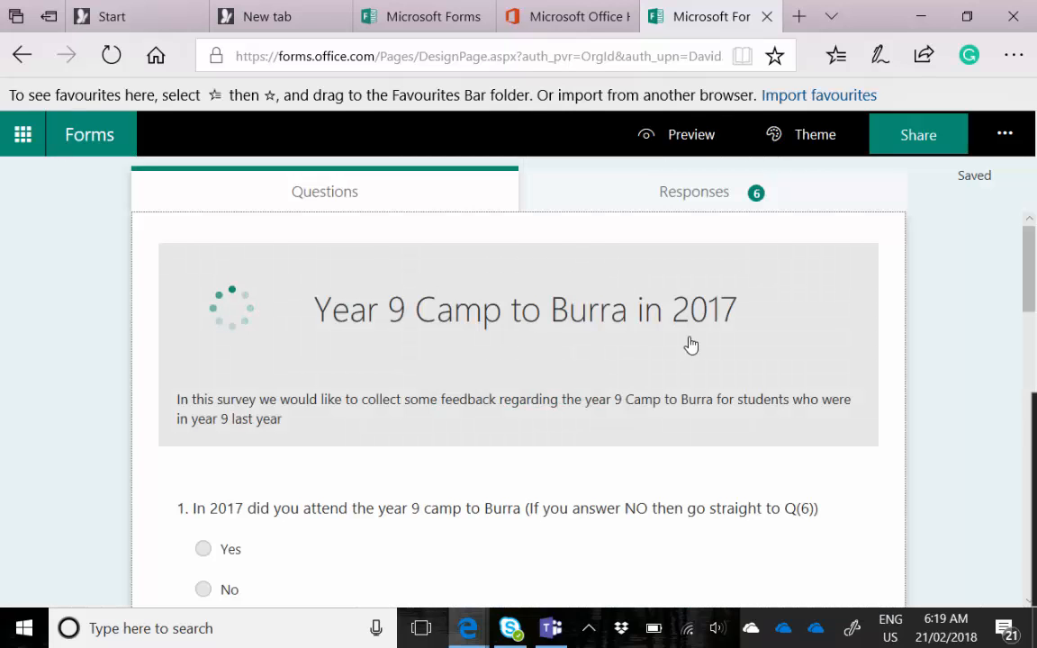
{"action": "left_click", "coordinate": [677, 192]}
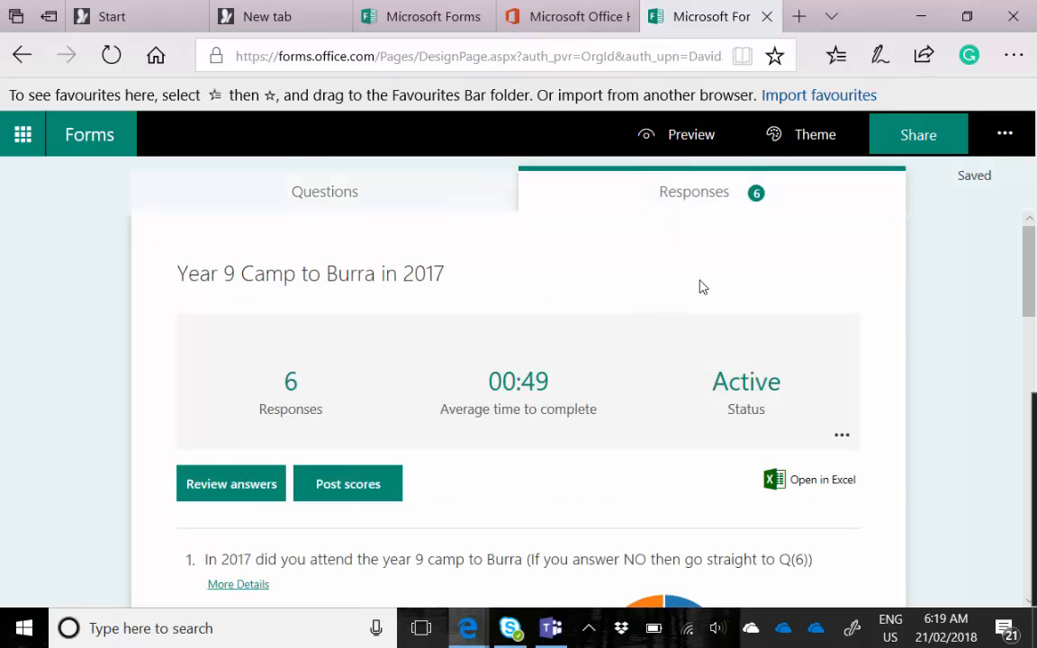
- Examine the charts and average ratings for all six questions of the Burra camp survey
{"action": "scroll", "coordinate": [703, 291], "scroll_direction": "down", "scroll_amount": 3}
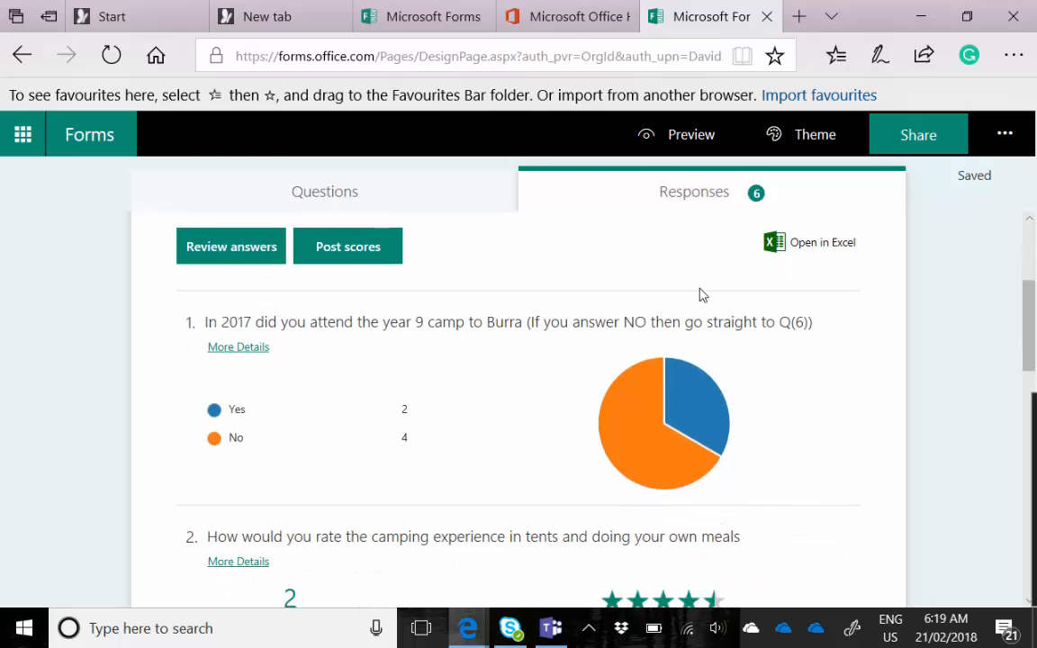
{"action": "scroll", "coordinate": [703, 296], "scroll_direction": "down", "scroll_amount": 3}
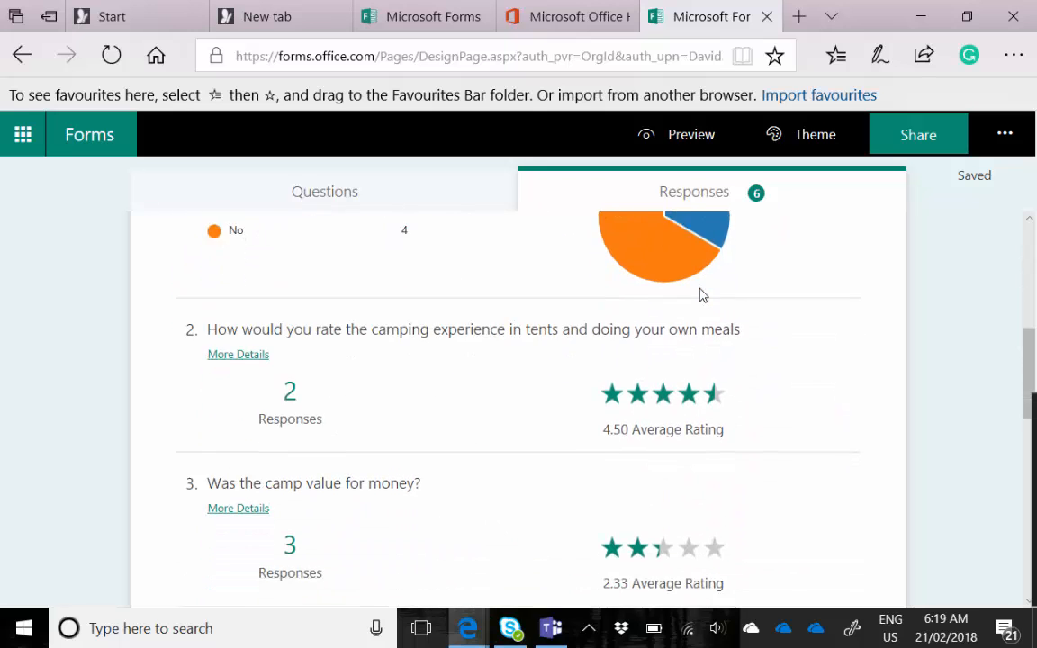
{"action": "scroll", "coordinate": [703, 295], "scroll_direction": "down", "scroll_amount": 1}
{"action": "scroll", "coordinate": [703, 295], "scroll_direction": "down", "scroll_amount": 1}
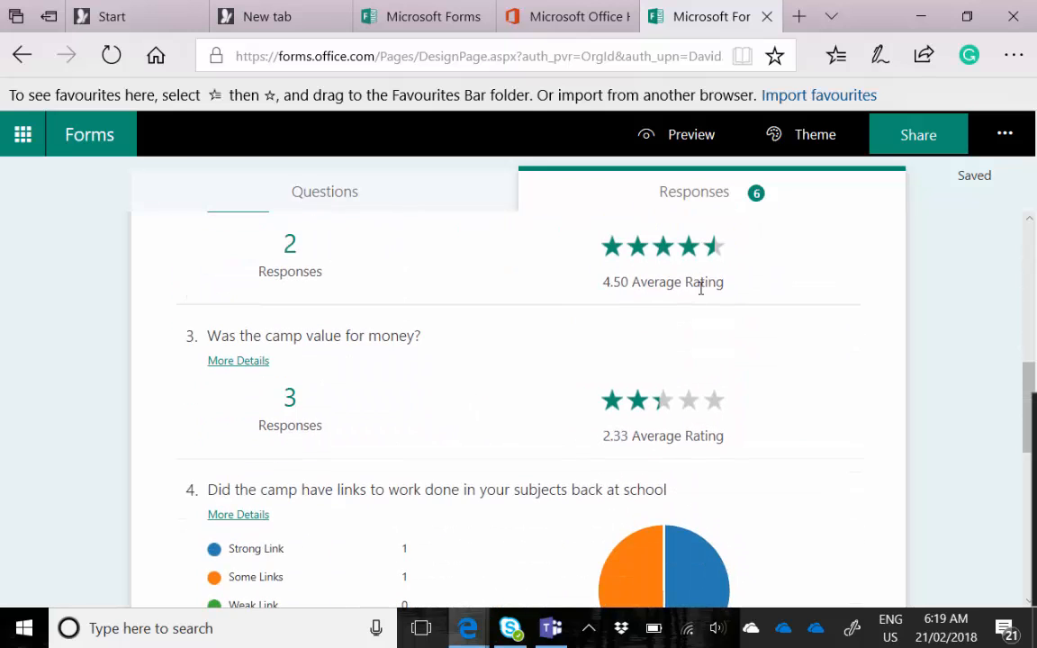
{"action": "scroll", "coordinate": [703, 296], "scroll_direction": "down", "scroll_amount": 3}
{"action": "scroll", "coordinate": [703, 295], "scroll_direction": "down", "scroll_amount": 5}
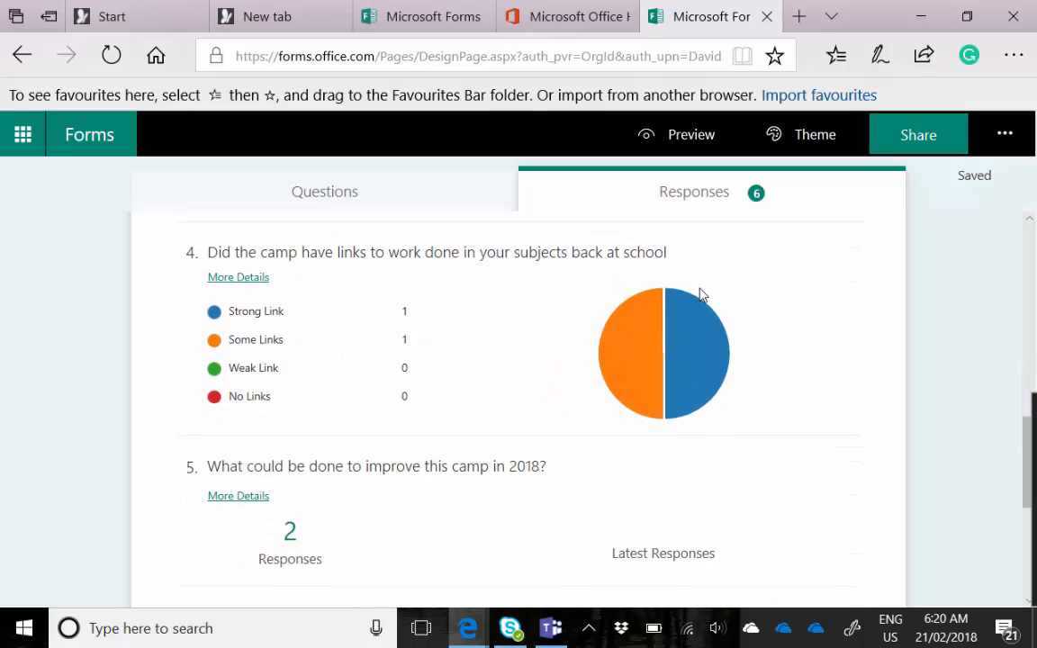
{"action": "scroll", "coordinate": [703, 297], "scroll_direction": "down", "scroll_amount": 2}
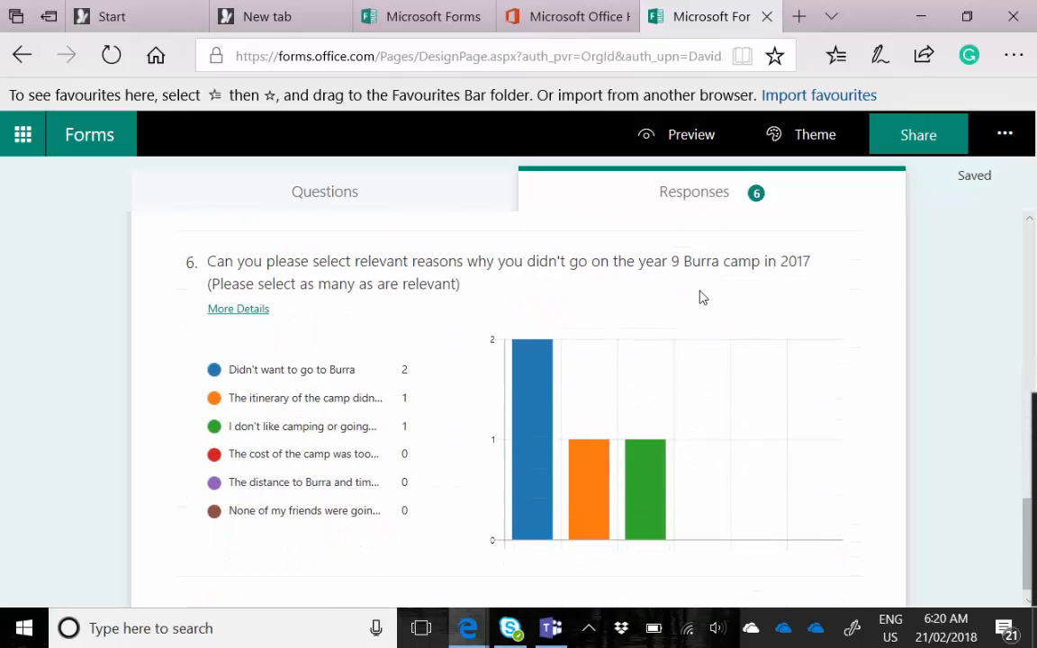
{"action": "scroll", "coordinate": [703, 297], "scroll_direction": "up", "scroll_amount": 6}
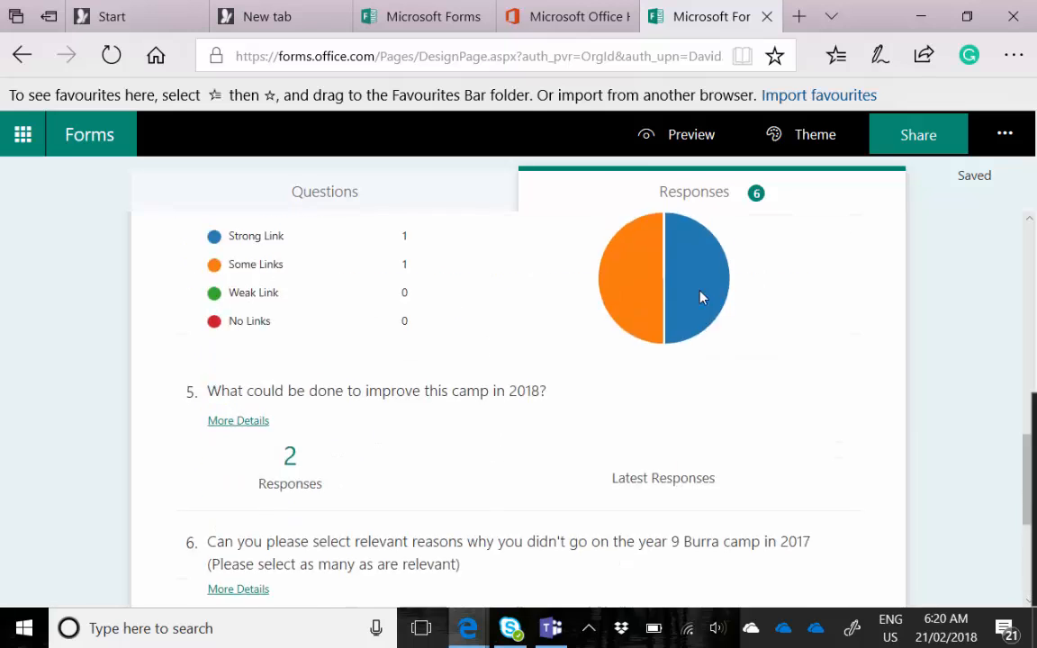
{"action": "scroll", "coordinate": [703, 297], "scroll_direction": "up", "scroll_amount": 15}
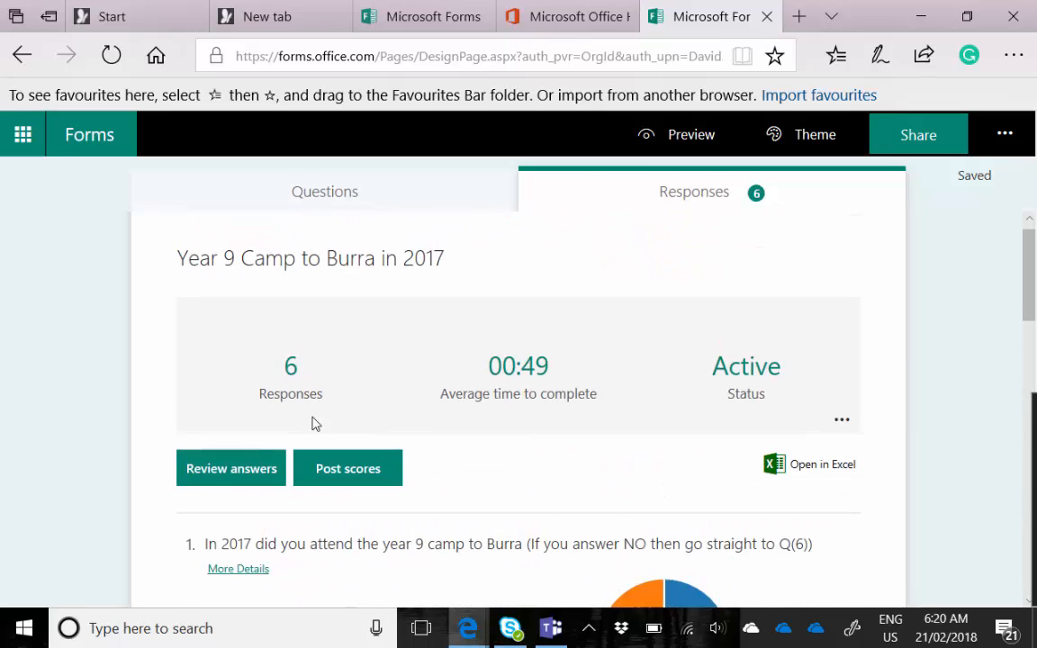
- Open the Burra survey's answer review, return to the list of forms and open "Year 11 General Mathematics Weeks 1 to 3"
{"action": "left_click", "coordinate": [237, 470]}
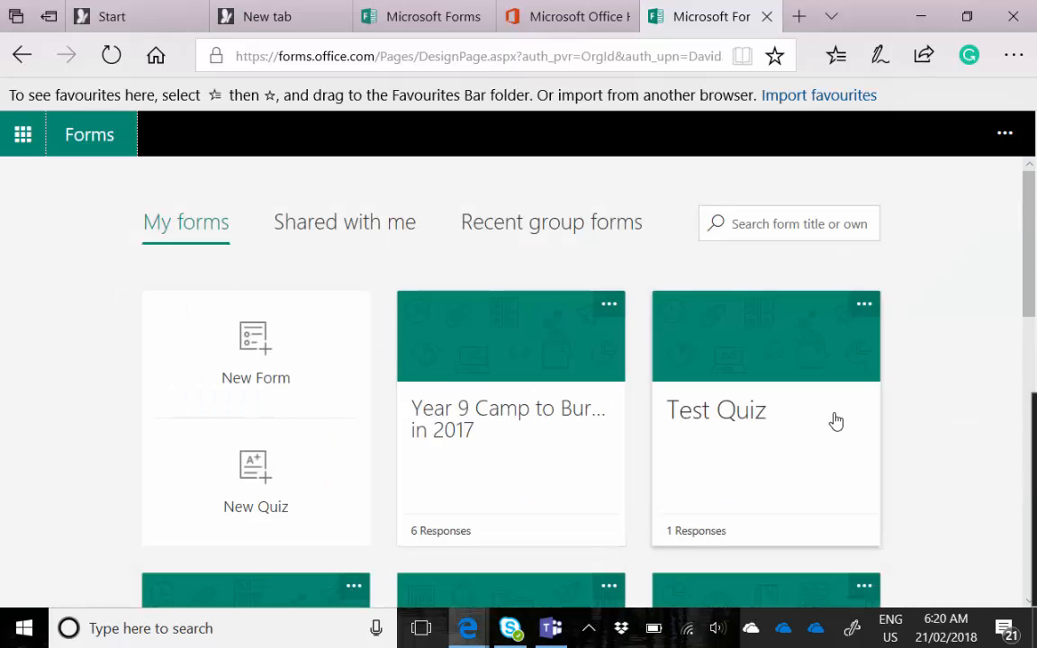
{"action": "scroll", "coordinate": [832, 430], "scroll_direction": "down", "scroll_amount": 3}
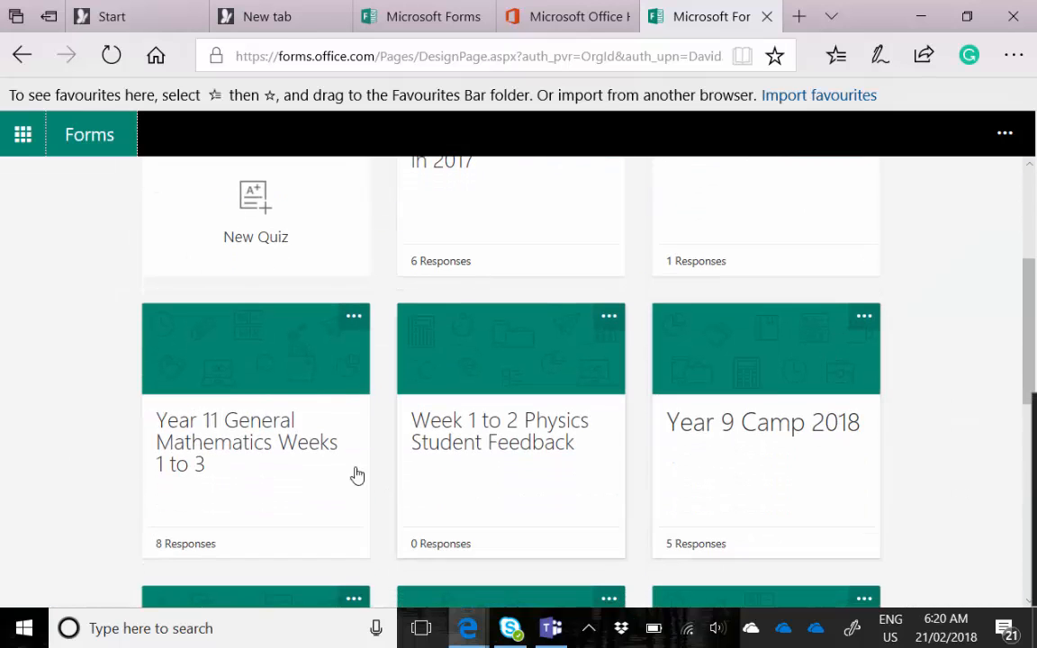
{"action": "left_click", "coordinate": [293, 417]}
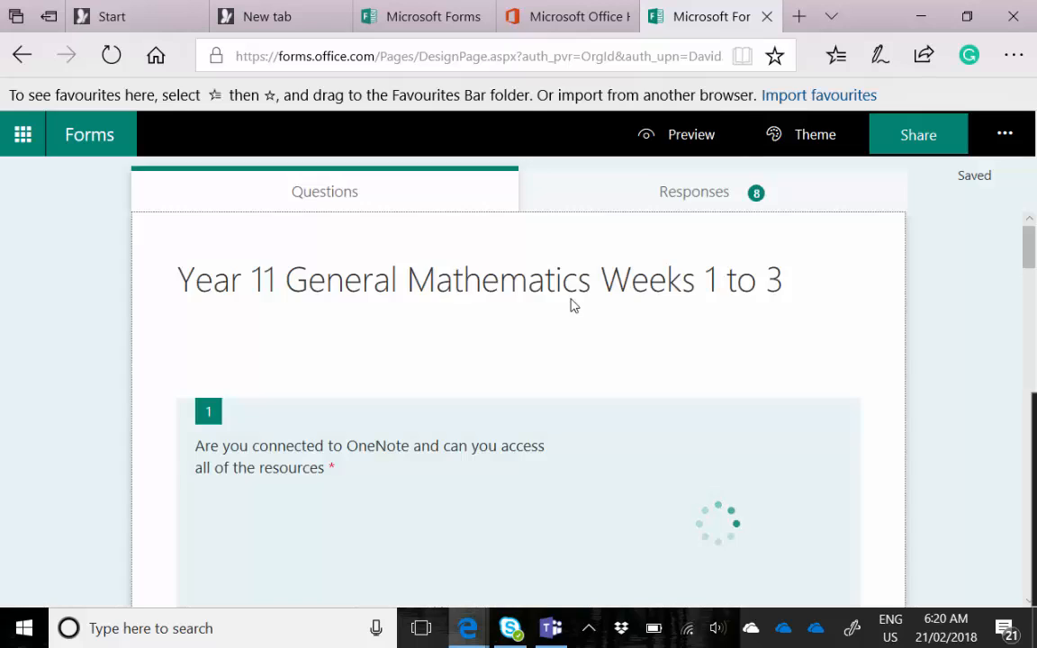
- Open the responses of "Year 11 General Mathematics Weeks 1 to 3" and examine the charts on OneNote access and learning support
{"action": "left_click", "coordinate": [694, 195]}
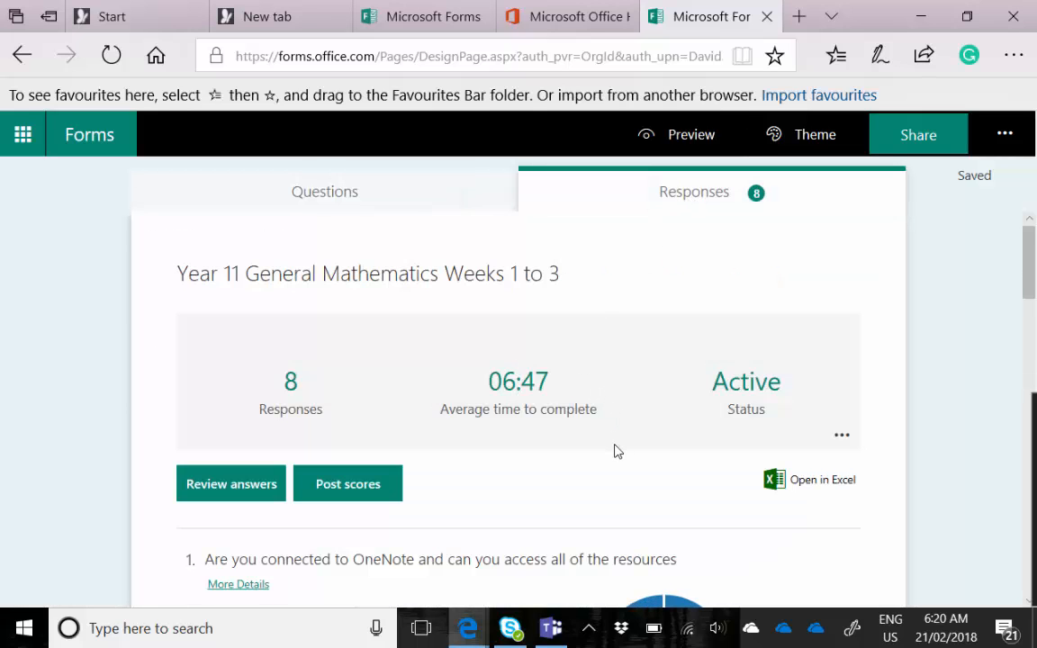
{"action": "scroll", "coordinate": [614, 451], "scroll_direction": "down", "scroll_amount": 4}
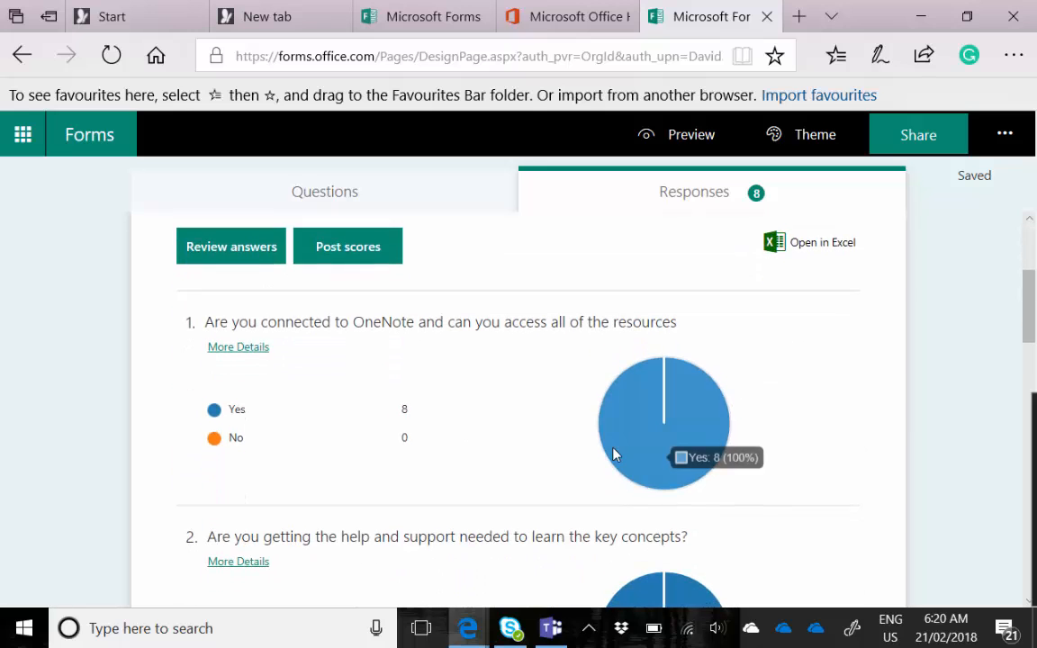
{"action": "scroll", "coordinate": [615, 455], "scroll_direction": "up", "scroll_amount": 1}
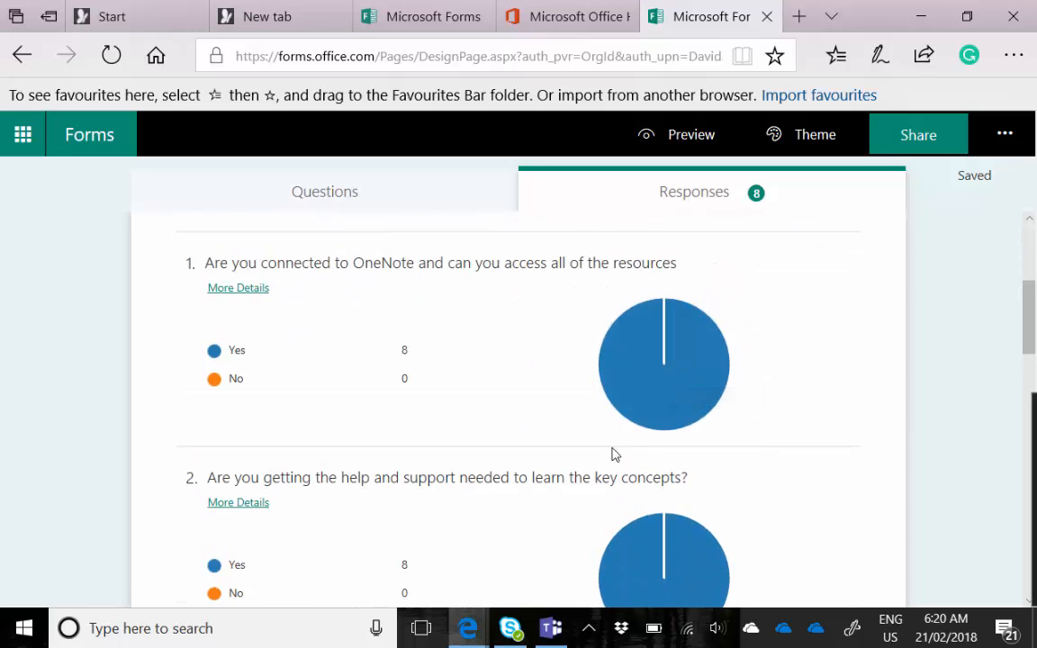
{"action": "scroll", "coordinate": [615, 455], "scroll_direction": "down", "scroll_amount": 2}
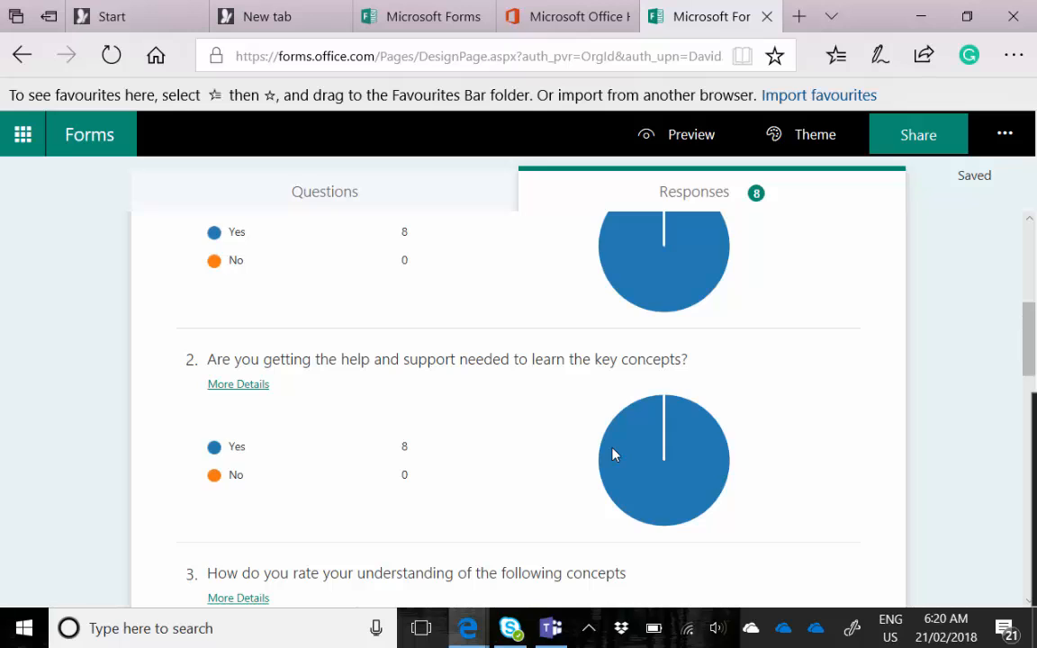
- Examine the students' understanding ratings for each concept in question 3, from Simple Interest to Comparison Rate
{"action": "scroll", "coordinate": [612, 455], "scroll_direction": "down", "scroll_amount": 2}
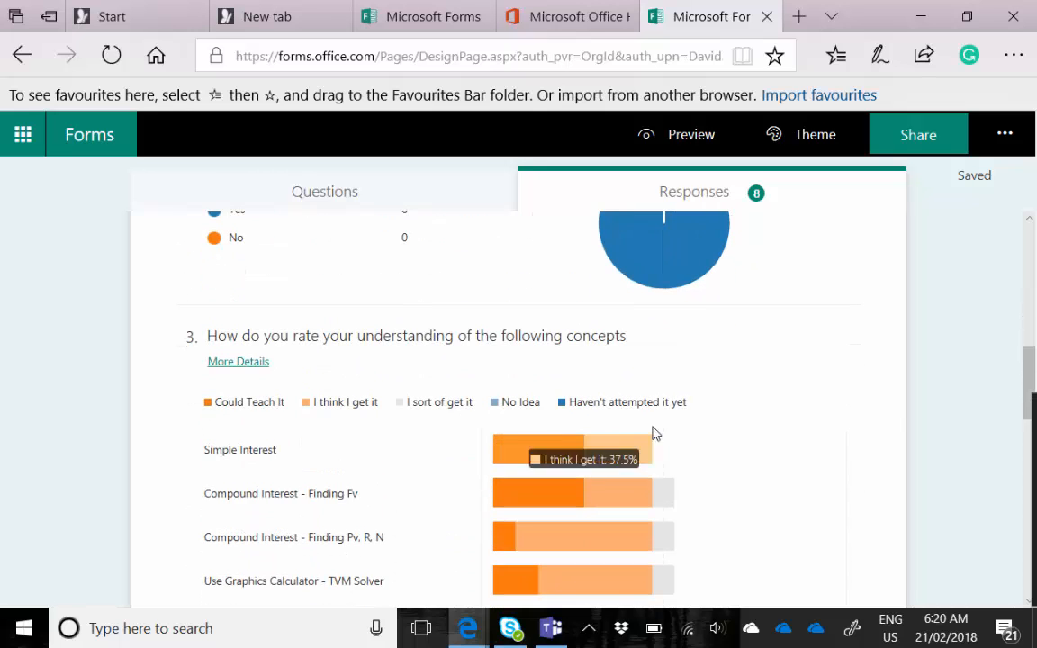
{"action": "scroll", "coordinate": [775, 410], "scroll_direction": "down", "scroll_amount": 2}
{"action": "scroll", "coordinate": [776, 410], "scroll_direction": "up", "scroll_amount": 1}
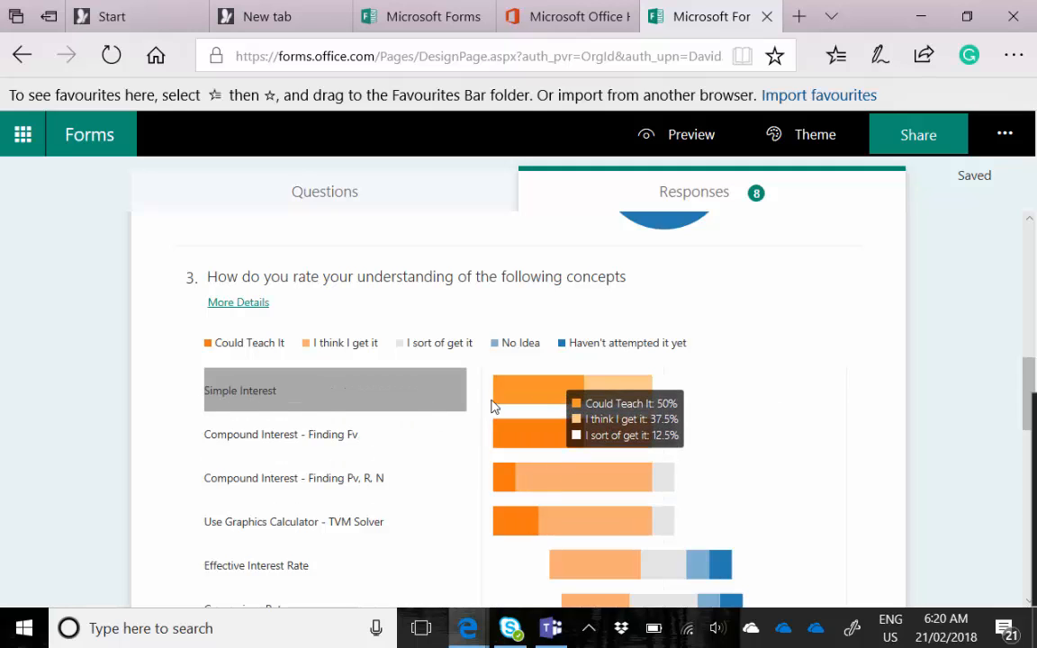
{"action": "scroll", "coordinate": [900, 405], "scroll_direction": "down", "scroll_amount": 1}
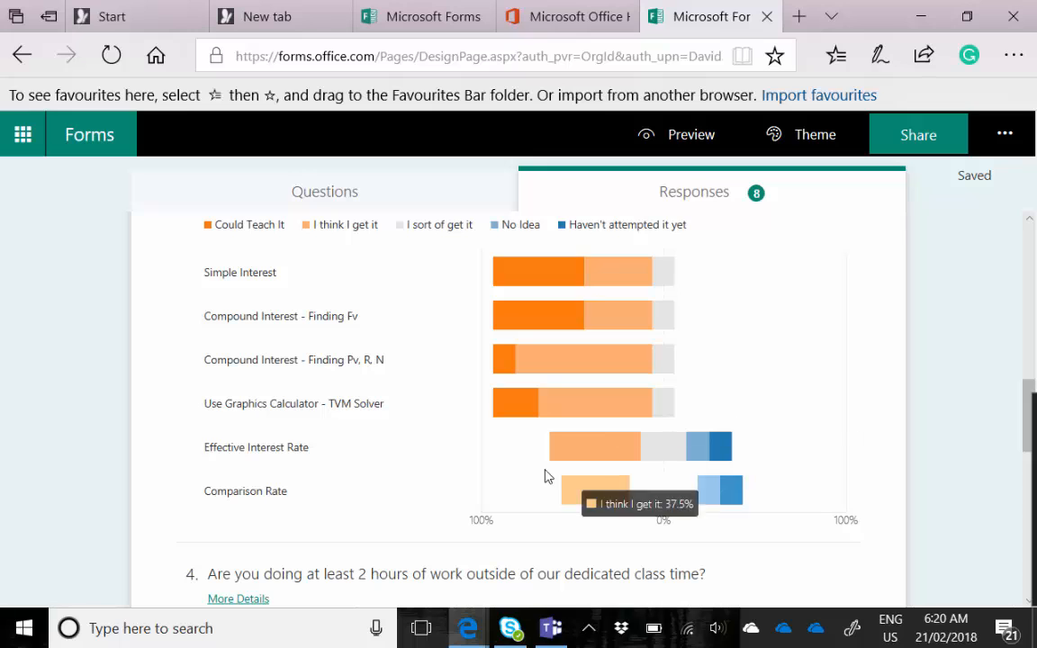
{"action": "mouse_move", "coordinate": [301, 436]}
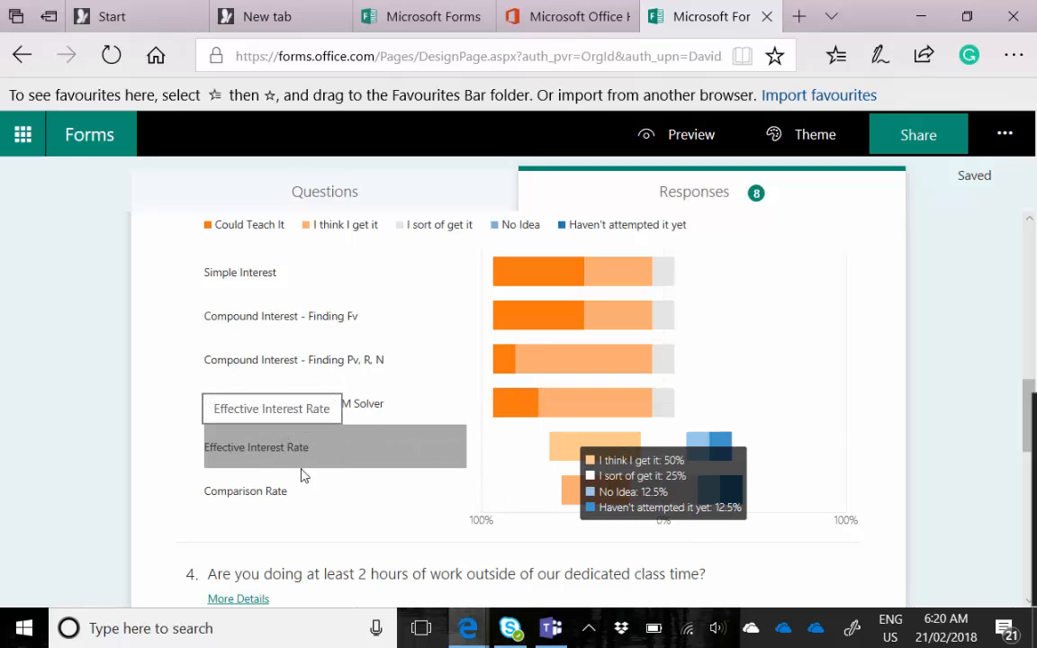
{"action": "mouse_move", "coordinate": [299, 494]}
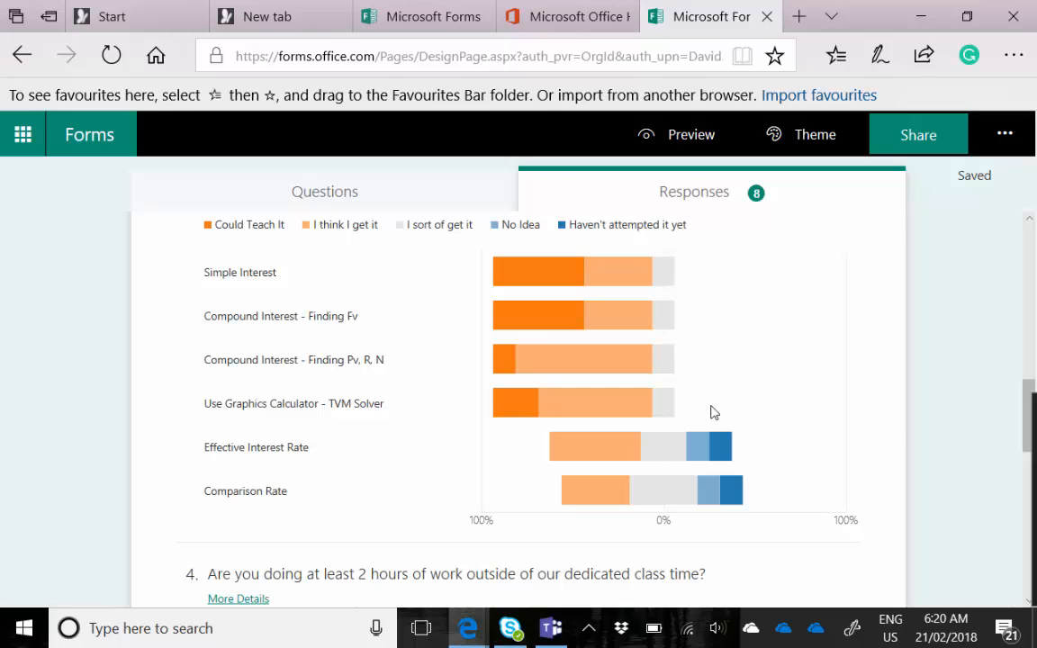
{"action": "mouse_move", "coordinate": [366, 401]}
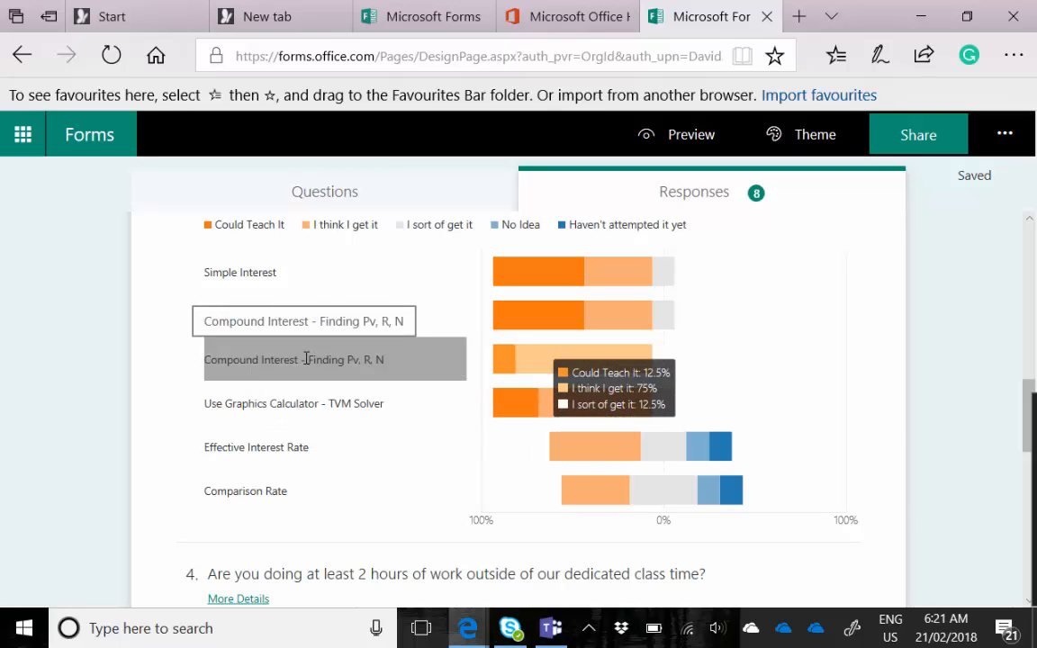
- Examine the results of questions 4 to 6, reading the rating breakdown of individual statements in question 5
{"action": "scroll", "coordinate": [884, 416], "scroll_direction": "down", "scroll_amount": 3}
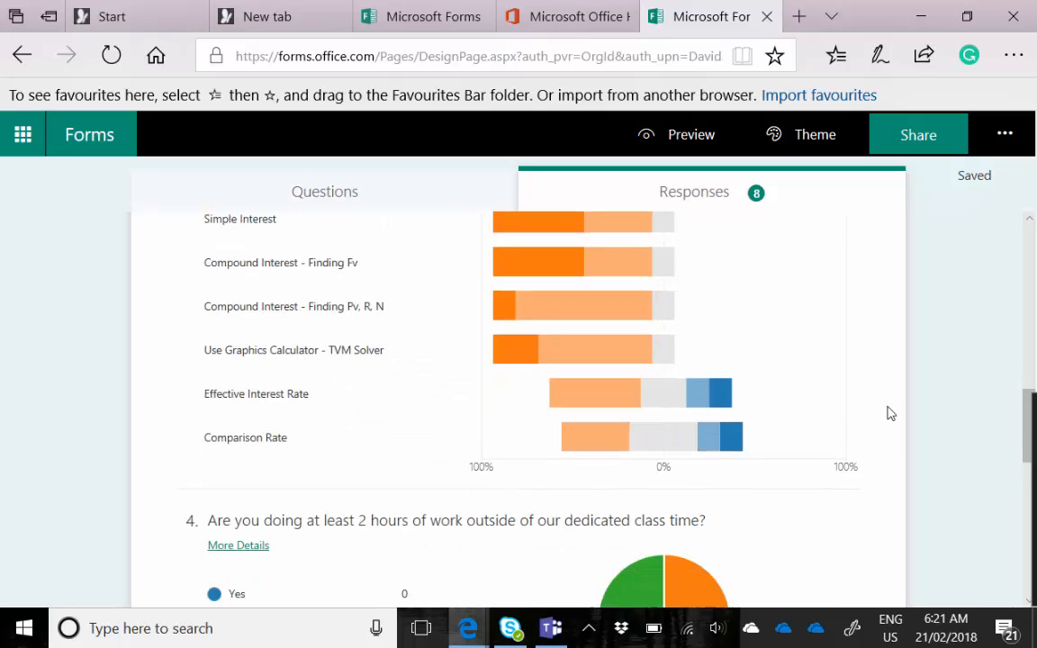
{"action": "scroll", "coordinate": [368, 403], "scroll_direction": "down", "scroll_amount": 3}
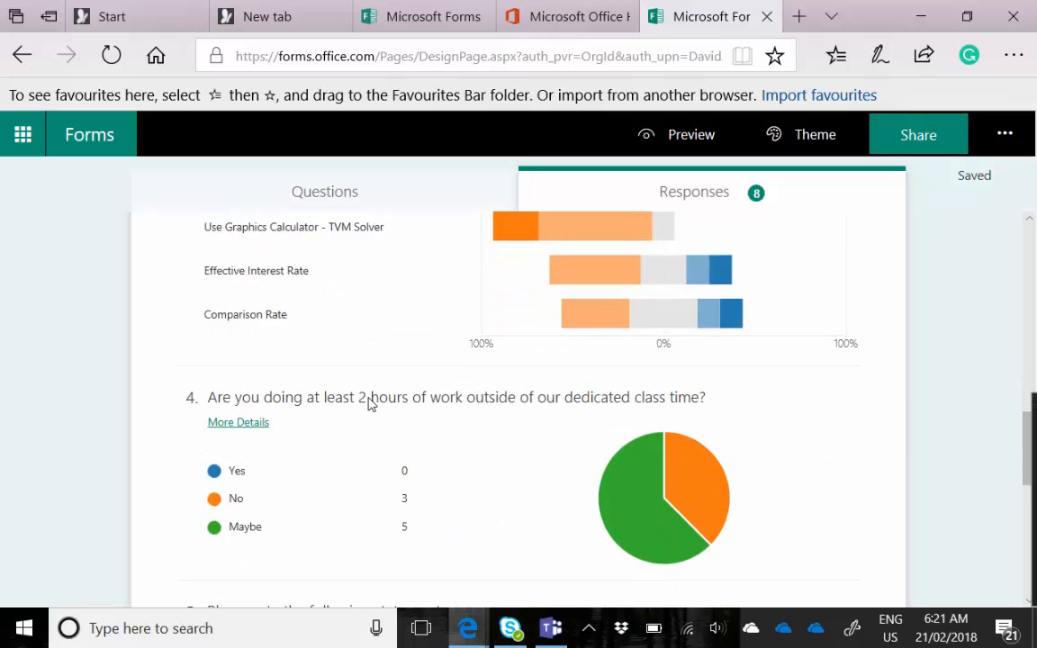
{"action": "scroll", "coordinate": [790, 379], "scroll_direction": "down", "scroll_amount": 10}
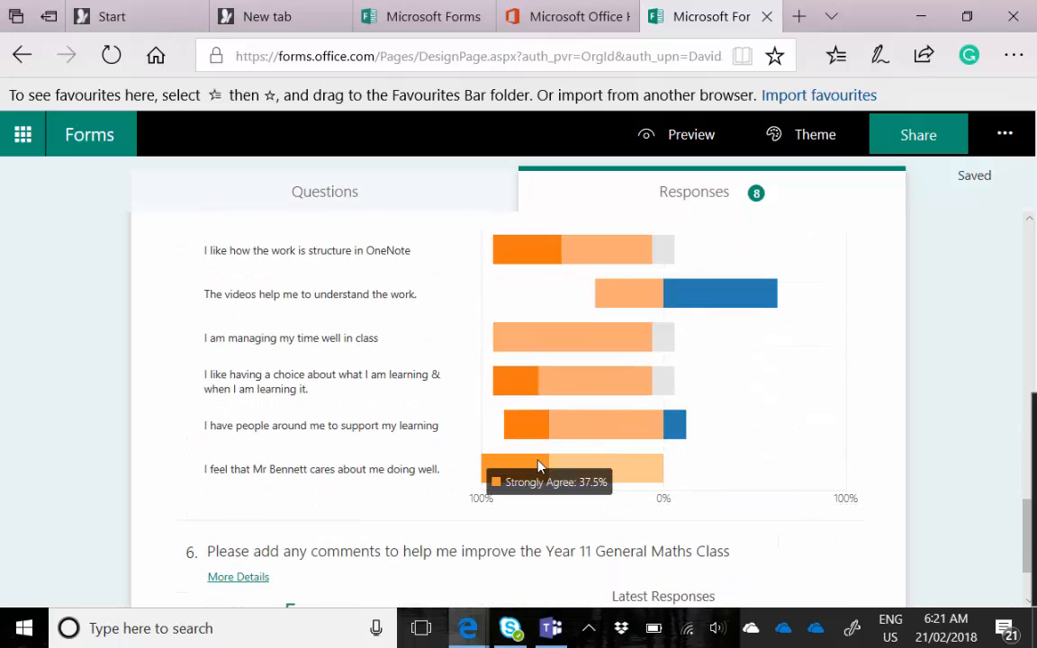
{"action": "mouse_move", "coordinate": [594, 470]}
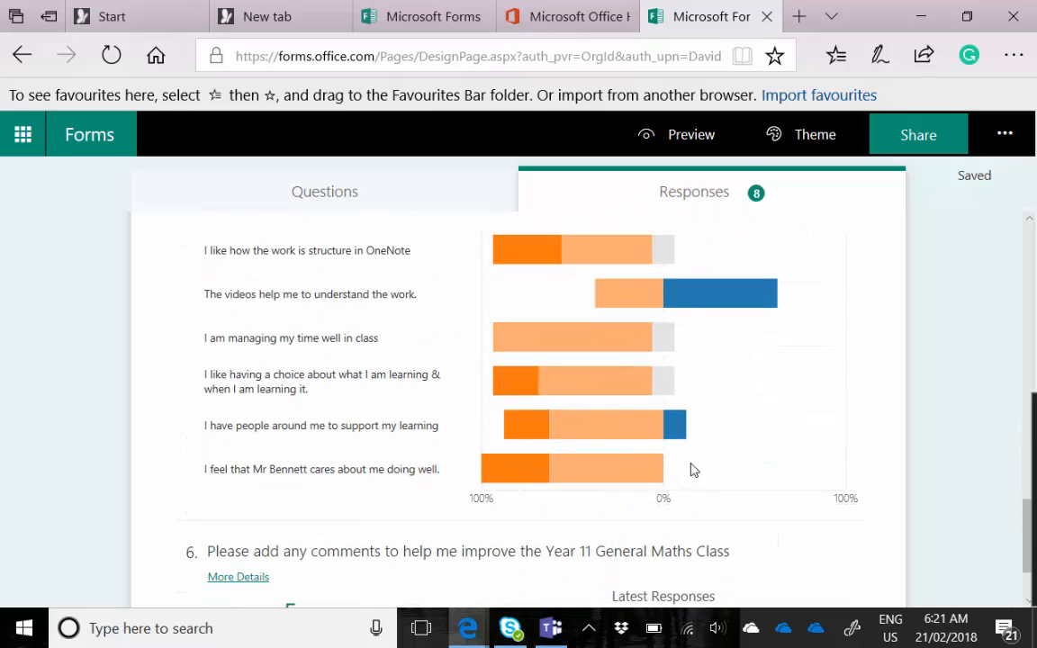
{"action": "mouse_move", "coordinate": [280, 464]}
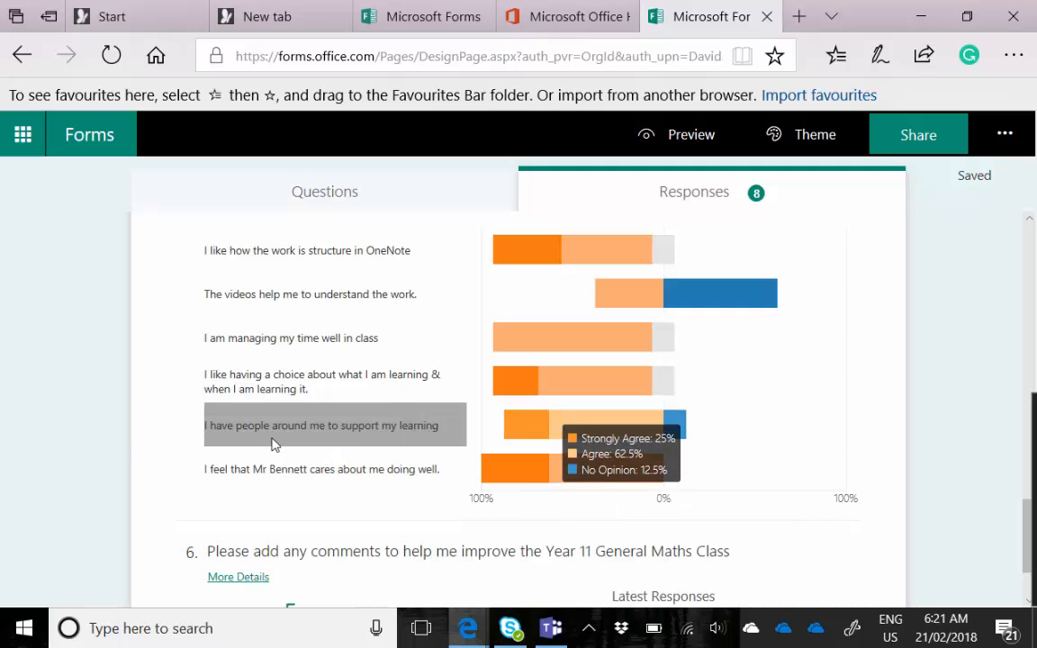
{"action": "mouse_move", "coordinate": [293, 295]}
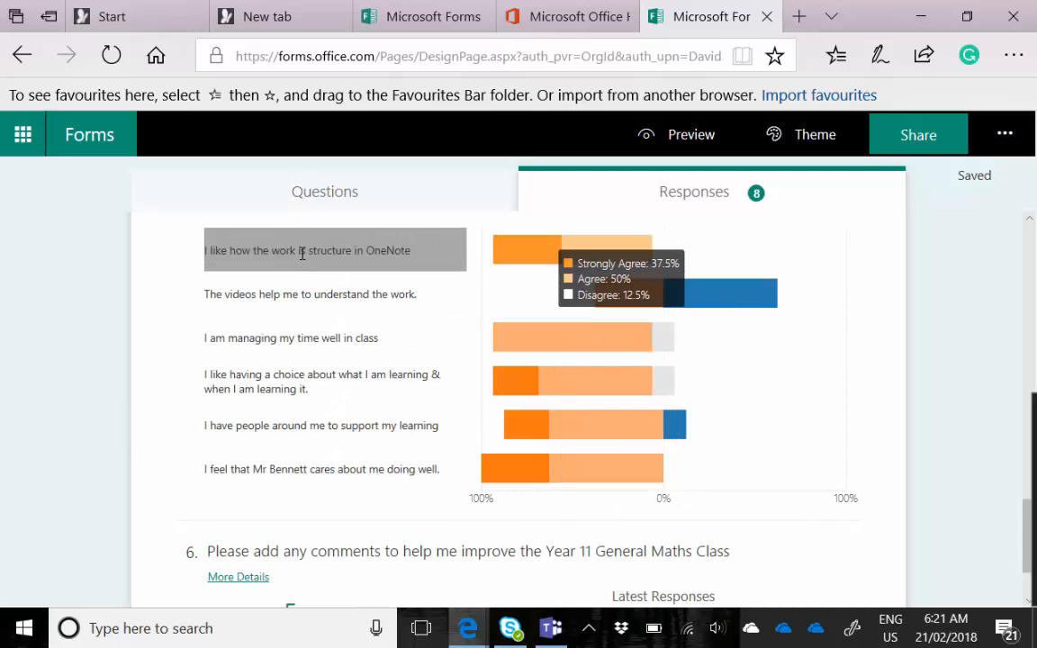
{"action": "scroll", "coordinate": [894, 376], "scroll_direction": "down", "scroll_amount": 1}
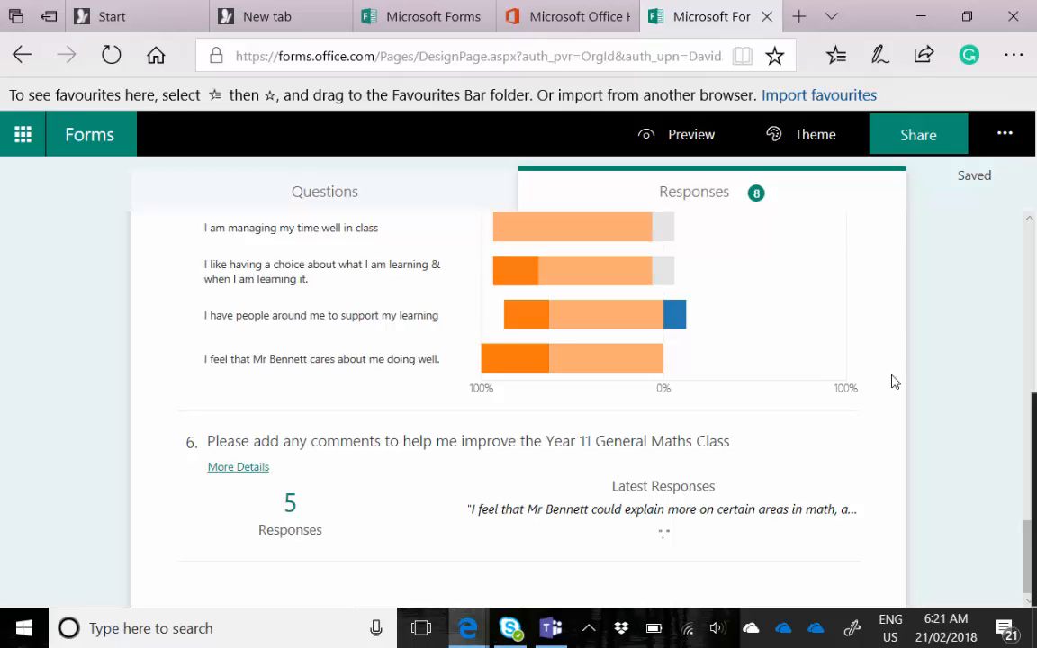
- Review the Year 11 response summary again from its overview through to the statement ratings in question 5
{"action": "scroll", "coordinate": [894, 382], "scroll_direction": "up", "scroll_amount": 10}
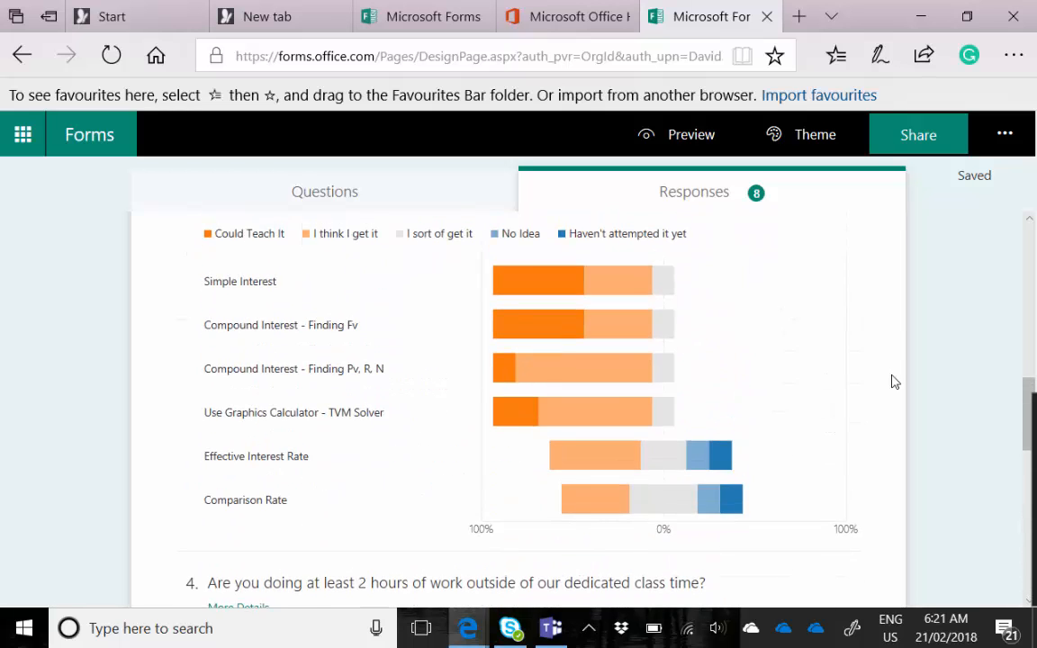
{"action": "scroll", "coordinate": [894, 382], "scroll_direction": "up", "scroll_amount": 5}
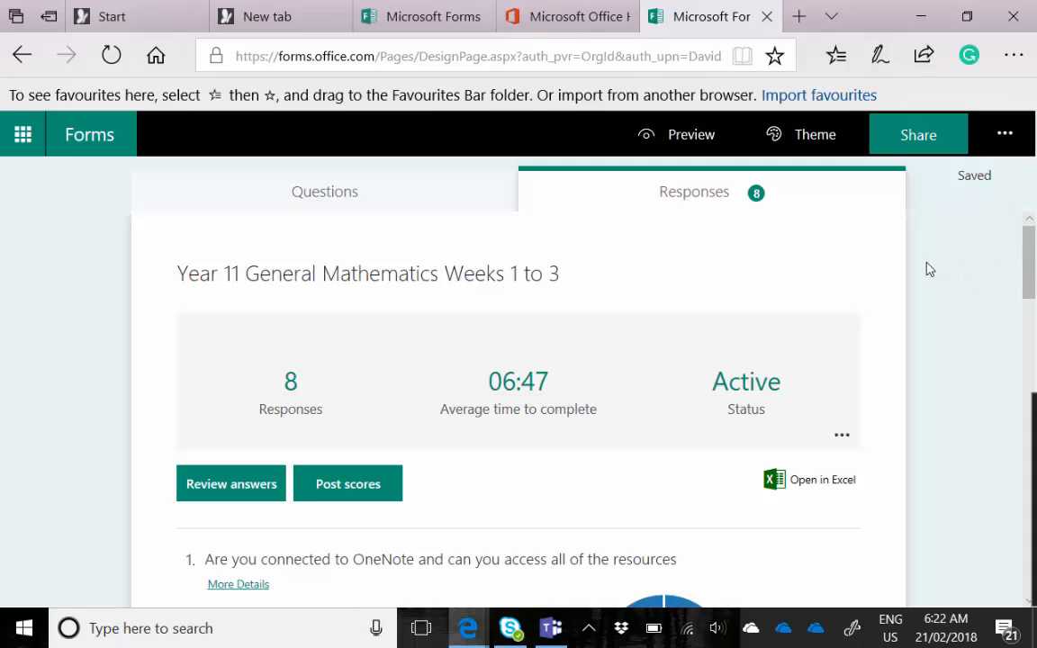
{"action": "scroll", "coordinate": [921, 283], "scroll_direction": "down", "scroll_amount": 10}
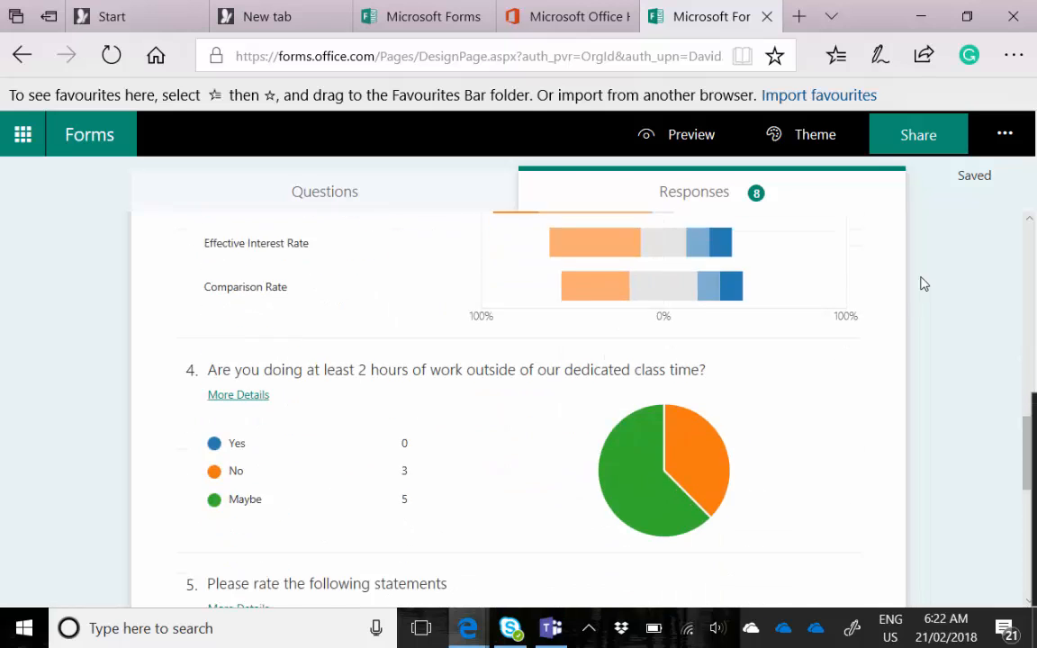
{"action": "scroll", "coordinate": [921, 282], "scroll_direction": "down", "scroll_amount": 2}
{"action": "scroll", "coordinate": [923, 285], "scroll_direction": "down", "scroll_amount": 2}
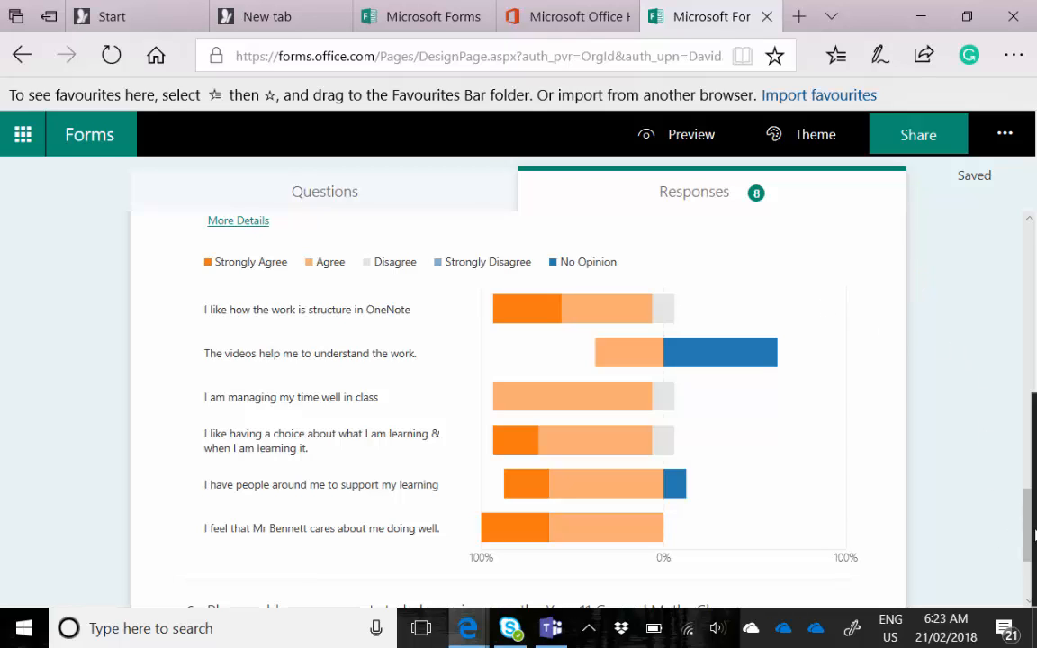
{"action": "mouse_move", "coordinate": [1034, 535]}
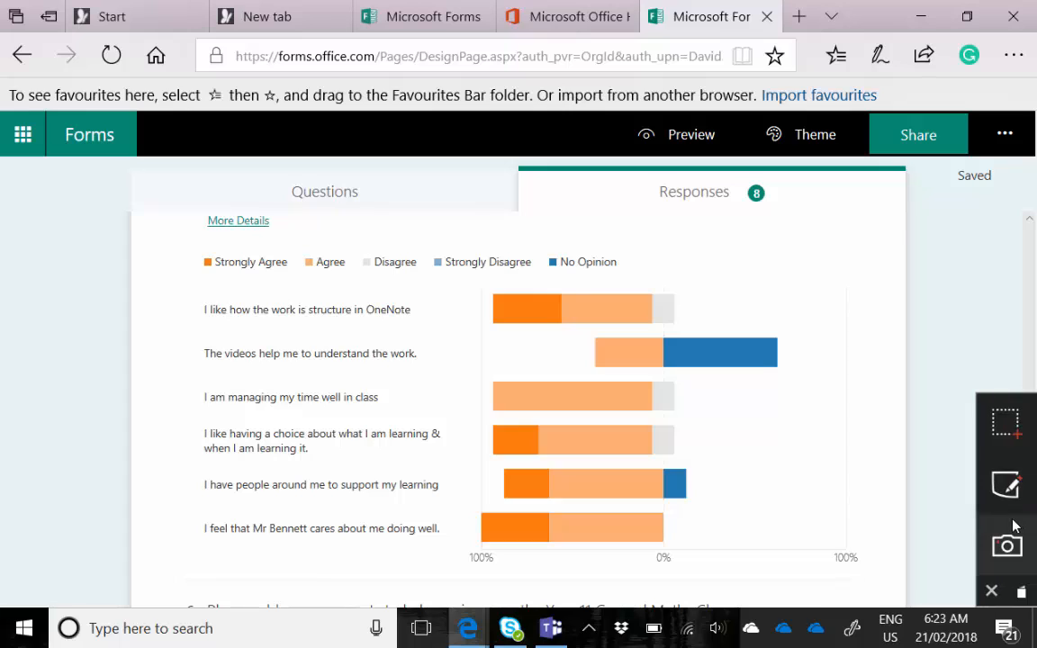